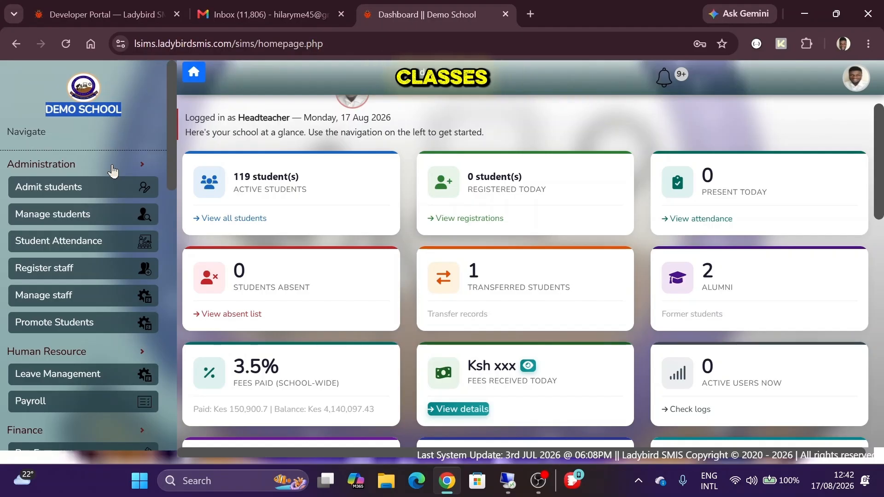
- Open the school Settings page and locate the Manage Classes heading
{"action": "scroll", "coordinate": [113, 166], "scroll_direction": "down", "scroll_amount": 15}
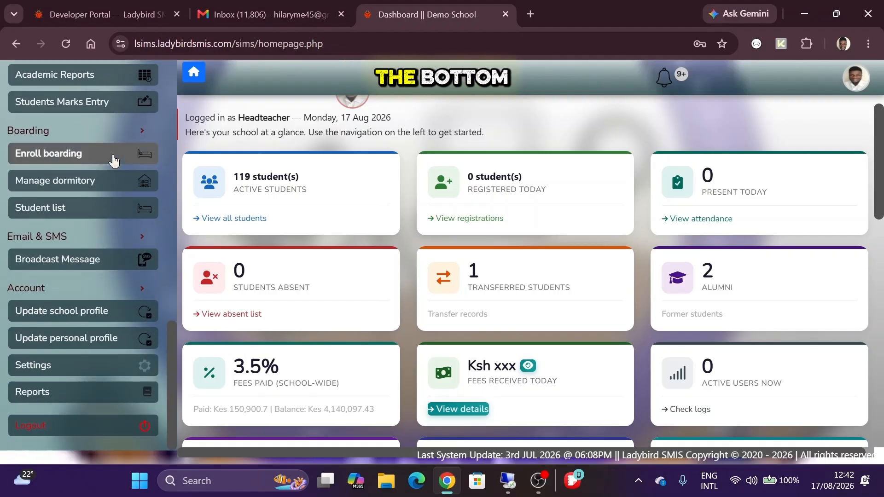
{"action": "scroll", "coordinate": [66, 375], "scroll_direction": "up", "scroll_amount": 4}
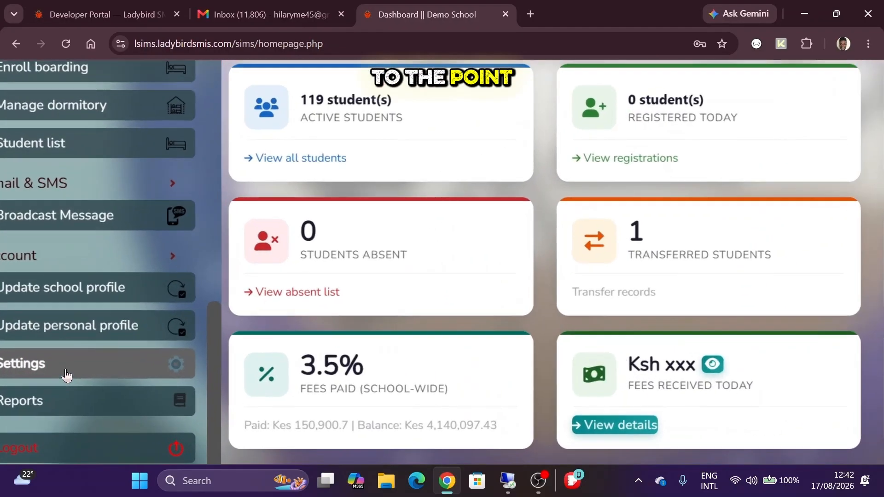
{"action": "scroll", "coordinate": [67, 375], "scroll_direction": "left", "scroll_amount": 1}
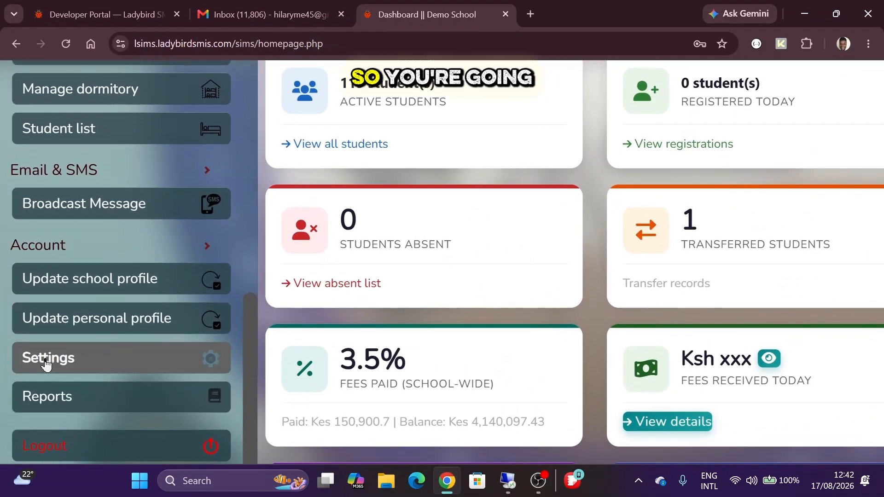
{"action": "left_click", "coordinate": [46, 361]}
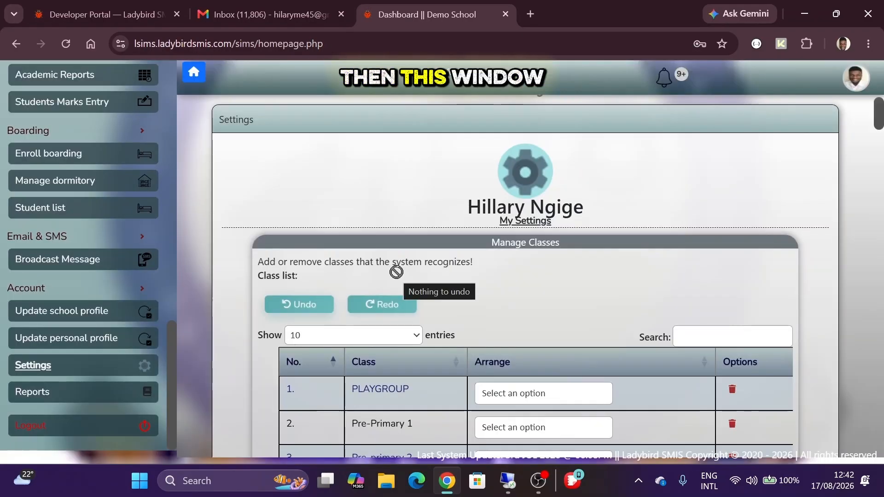
{"action": "scroll", "coordinate": [440, 217], "scroll_direction": "down", "scroll_amount": 2}
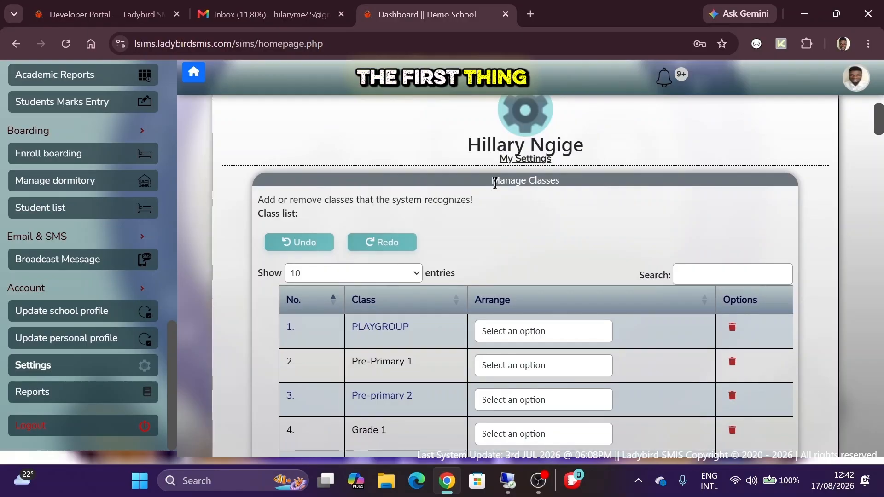
{"action": "left_click_drag", "start_coordinate": [491, 180], "coordinate": [561, 180]}
- Scroll through the 16 classes, Playgroup to Grade 6, highlighting Grade 1
{"action": "scroll", "coordinate": [561, 180], "scroll_direction": "up", "scroll_amount": 5}
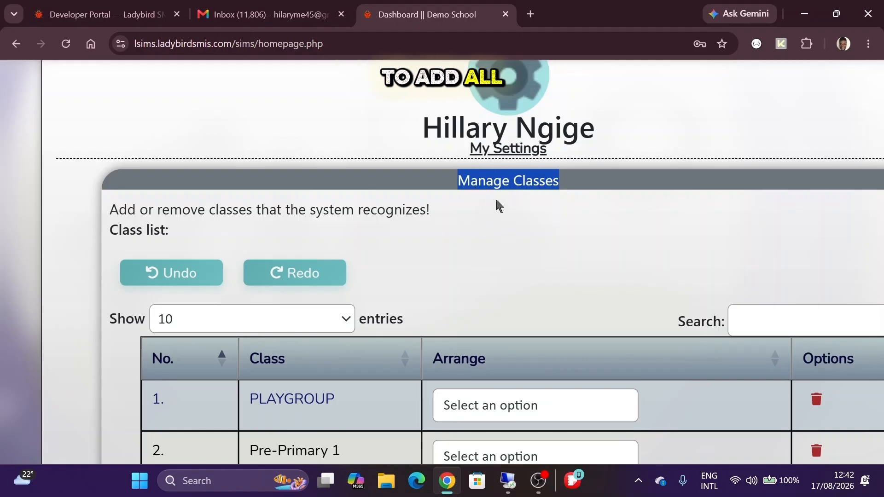
{"action": "scroll", "coordinate": [458, 191], "scroll_direction": "down", "scroll_amount": 3}
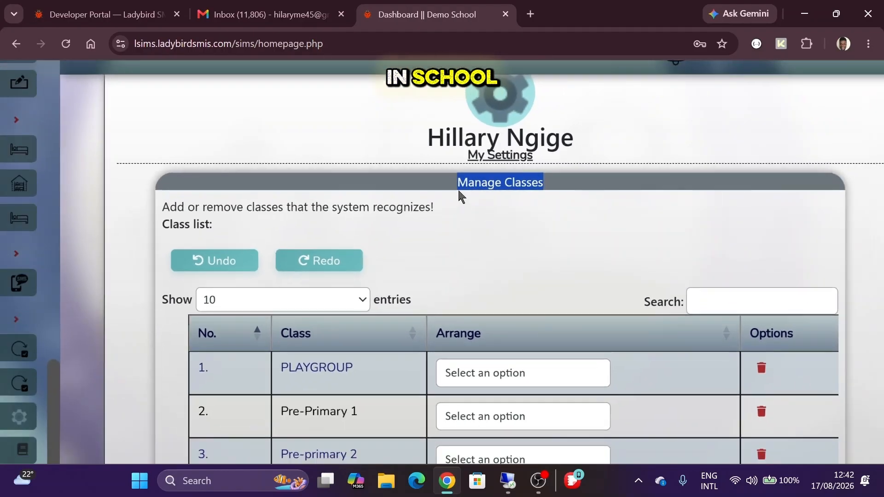
{"action": "scroll", "coordinate": [458, 191], "scroll_direction": "down", "scroll_amount": 6}
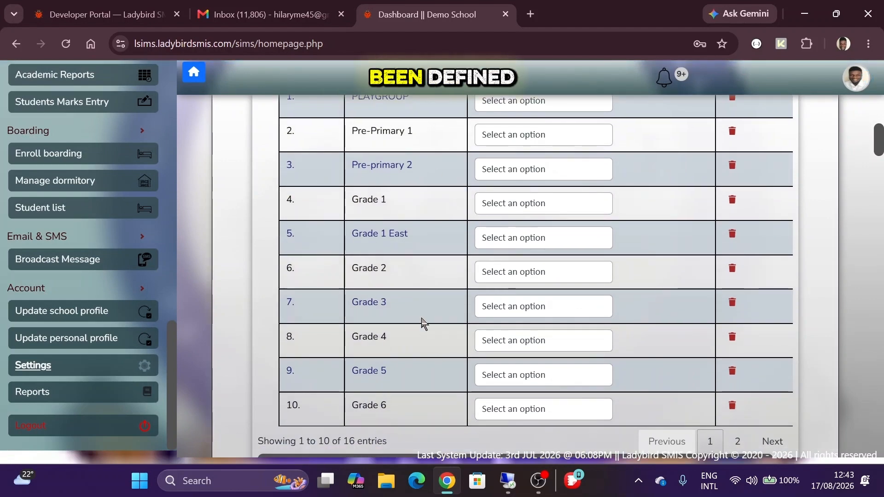
{"action": "left_click_drag", "start_coordinate": [349, 203], "coordinate": [392, 213]}
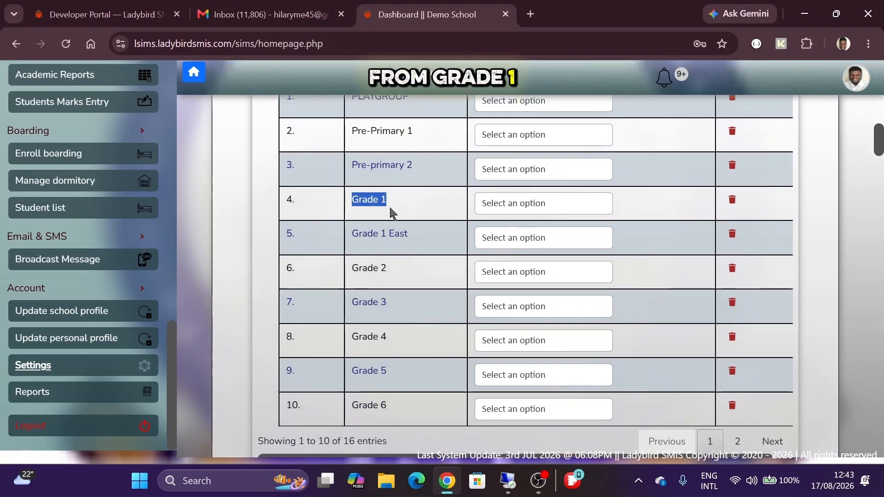
{"action": "scroll", "coordinate": [385, 403], "scroll_direction": "down", "scroll_amount": 3}
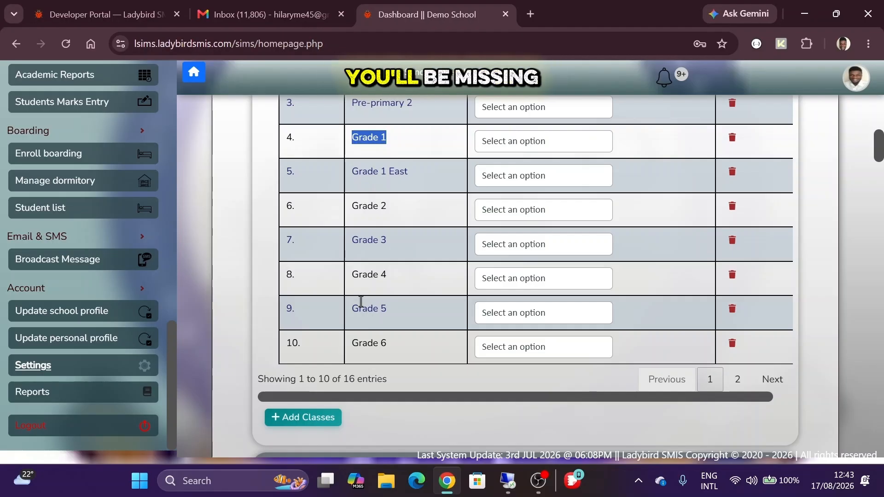
{"action": "scroll", "coordinate": [361, 301], "scroll_direction": "up", "scroll_amount": 2}
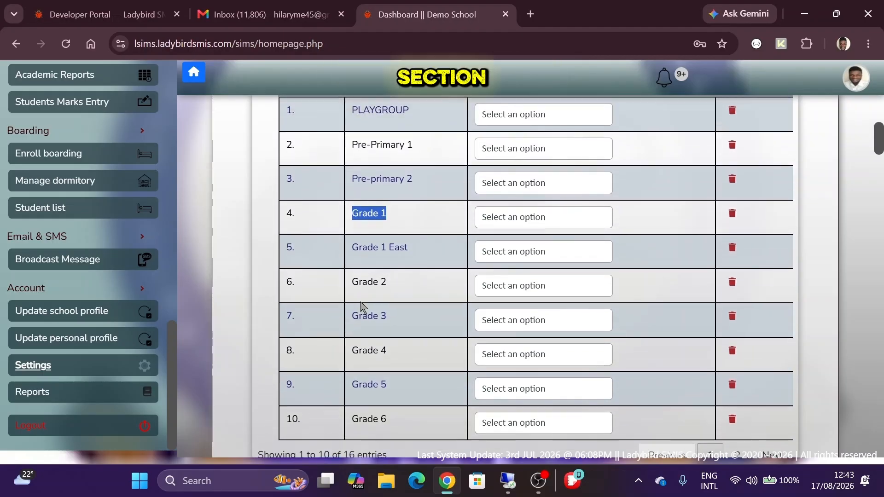
{"action": "scroll", "coordinate": [362, 304], "scroll_direction": "down", "scroll_amount": 3}
{"action": "scroll", "coordinate": [361, 303], "scroll_direction": "down", "scroll_amount": 1}
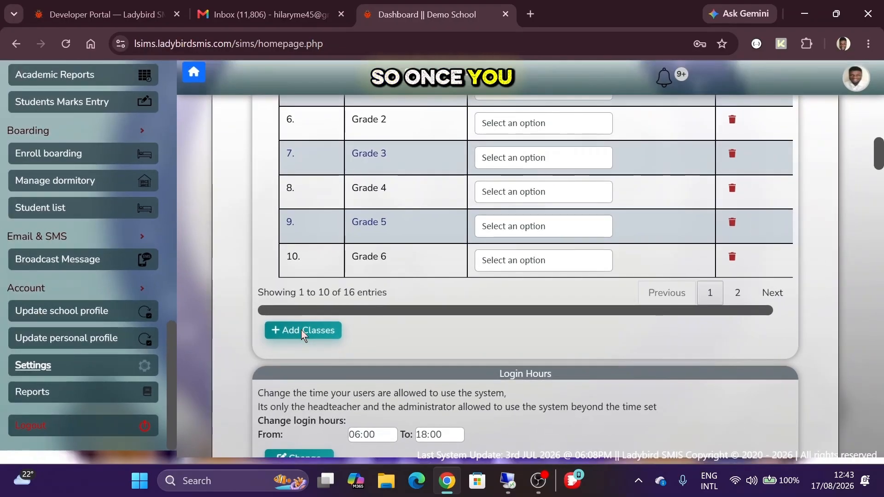
- Add a class named 'Pre-Primary 1' and show page 2 of the 17-entry list
{"action": "left_click", "coordinate": [302, 331]}
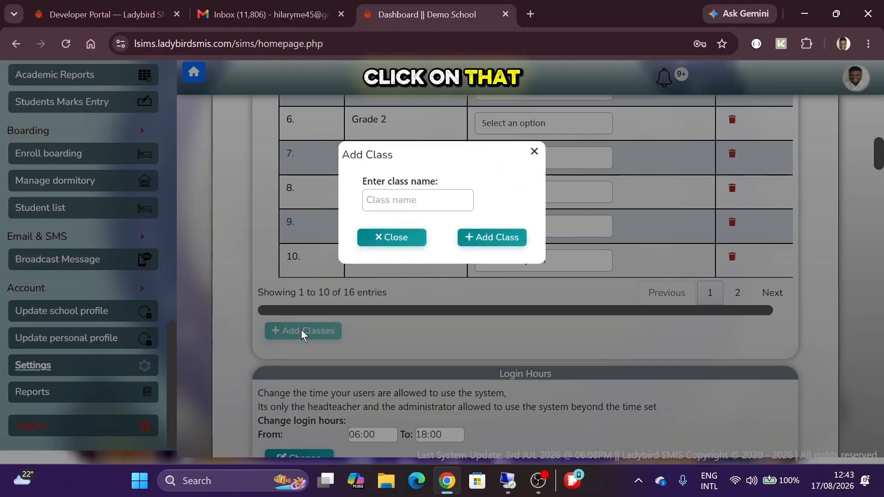
{"action": "left_click", "coordinate": [406, 199]}
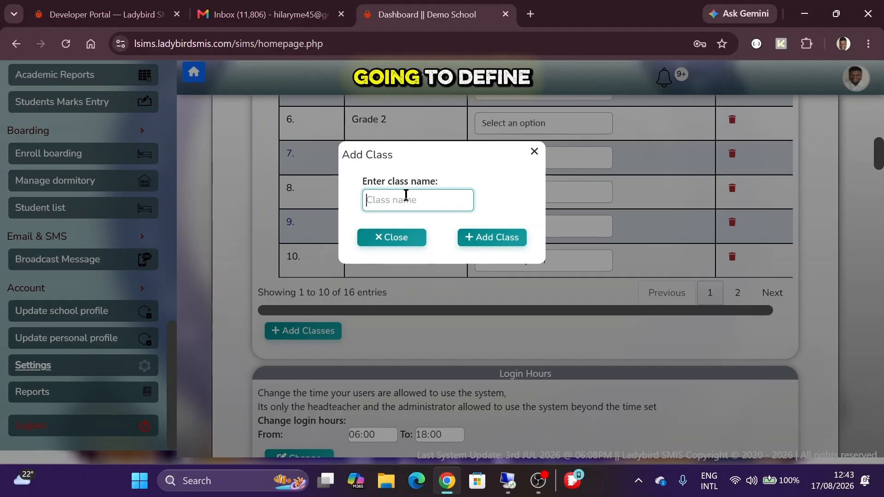
{"action": "type", "text": "Pre"}
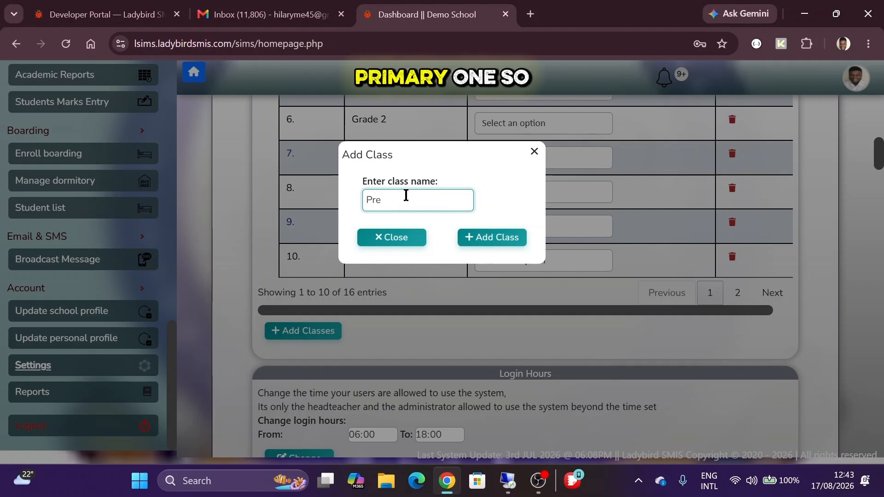
{"action": "type", "text": "-Primary "}
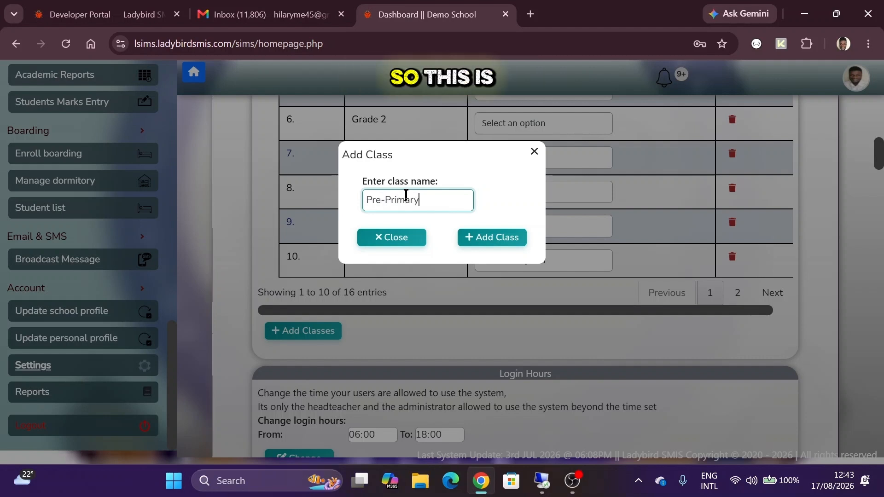
{"action": "type", "text": "1"}
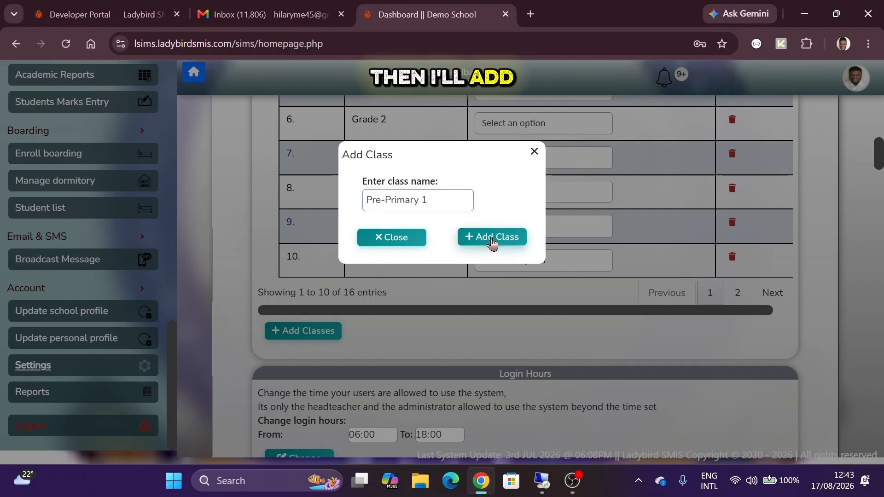
{"action": "left_click", "coordinate": [493, 241]}
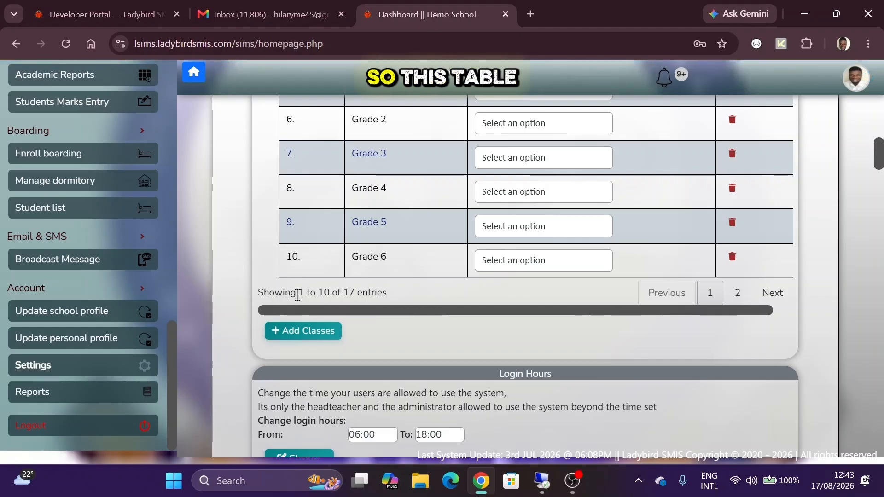
{"action": "left_click_drag", "start_coordinate": [297, 292], "coordinate": [329, 292]}
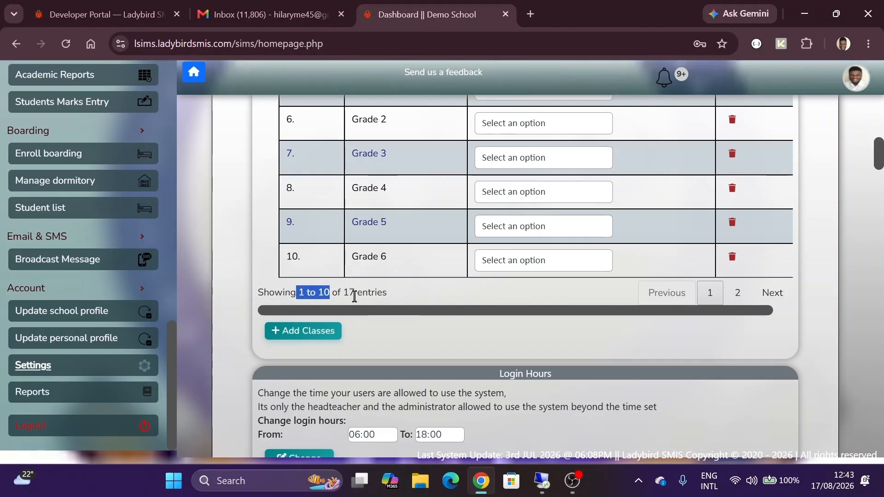
{"action": "left_click", "coordinate": [738, 292]}
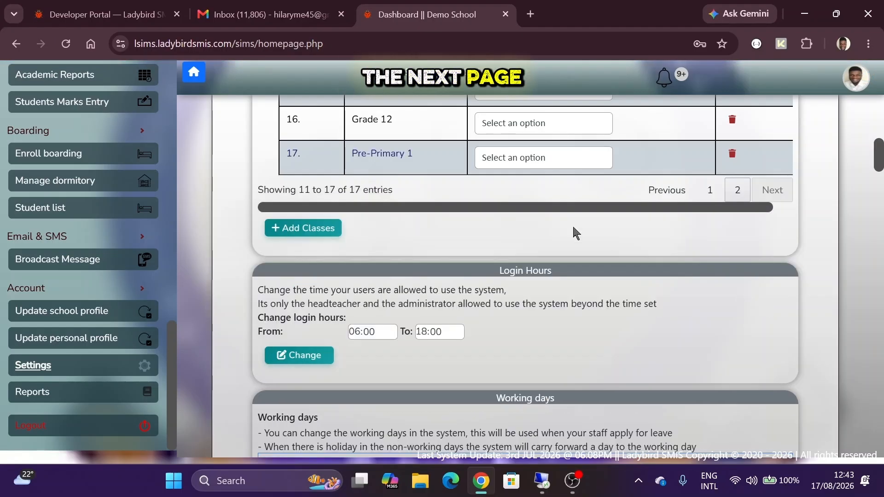
- Add a class named 'Pre-Primary 2' after Pre-Primary 1 and view page 2 of the list
{"action": "scroll", "coordinate": [453, 166], "scroll_direction": "up", "scroll_amount": 1}
{"action": "left_click_drag", "start_coordinate": [355, 215], "coordinate": [437, 229]}
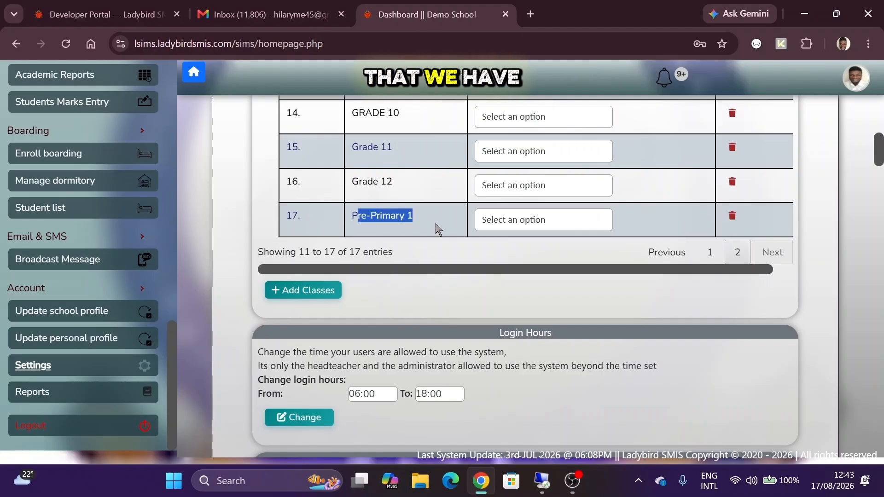
{"action": "double_click", "coordinate": [387, 215]}
{"action": "left_click", "coordinate": [327, 289]}
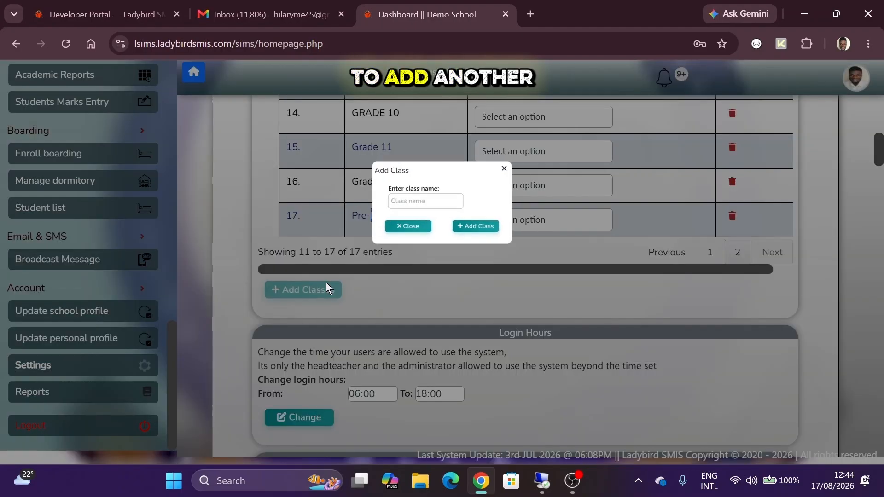
{"action": "left_click", "coordinate": [354, 202]}
{"action": "type", "text": "P"}
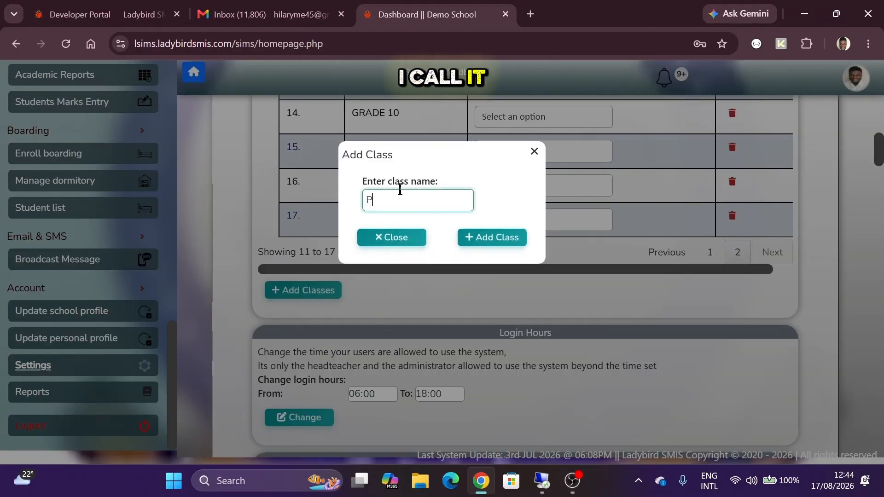
{"action": "type", "text": "re -P"}
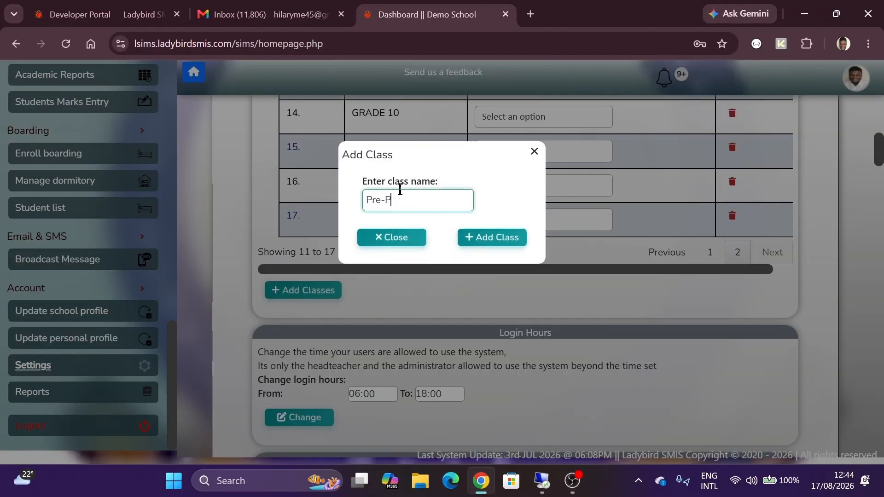
{"action": "type", "text": "rimary 2"}
{"action": "left_click", "coordinate": [487, 244]}
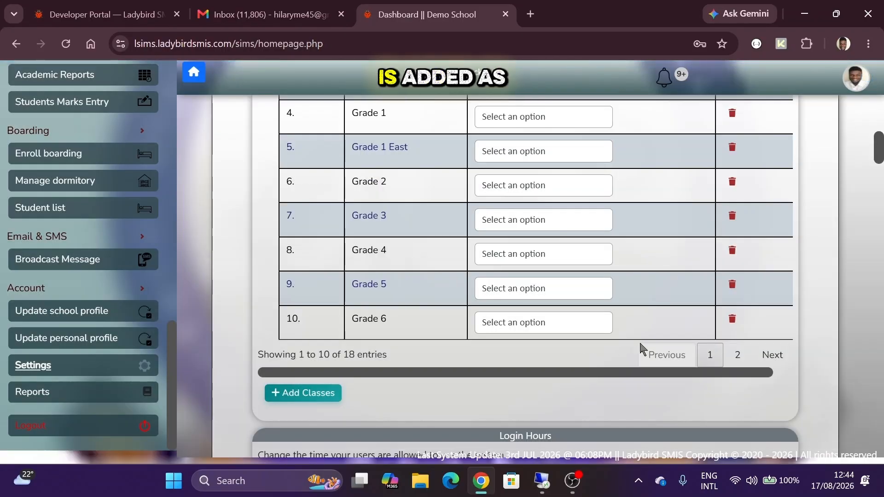
{"action": "left_click", "coordinate": [737, 355]}
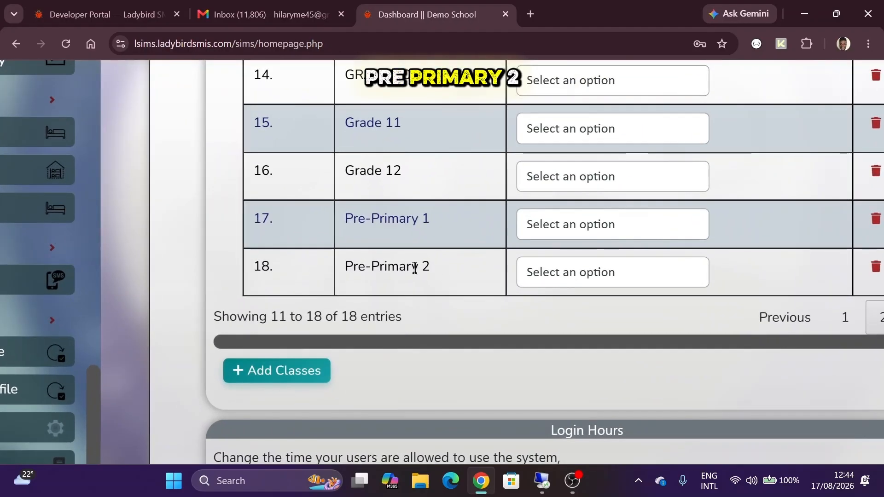
- Review entries 11–18, highlighting the Pre-Primary 1 and Pre-Primary 2 rows
{"action": "left_click_drag", "start_coordinate": [430, 269], "coordinate": [346, 266]}
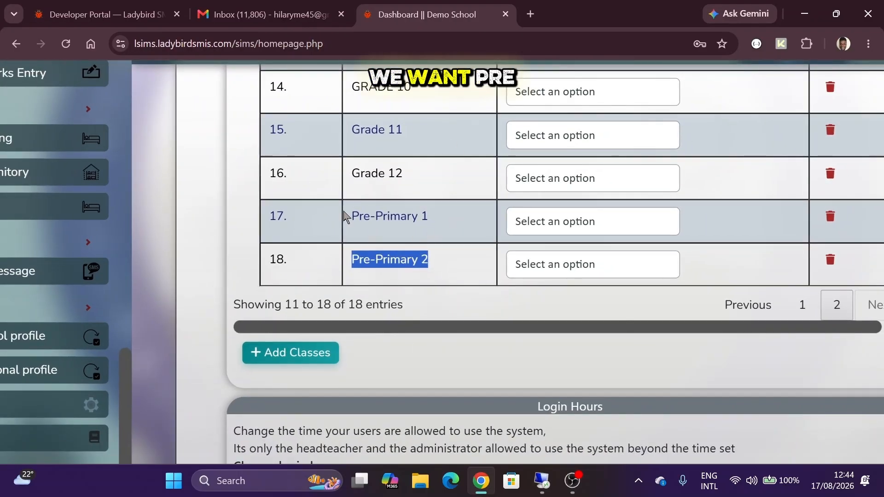
{"action": "left_click_drag", "start_coordinate": [353, 211], "coordinate": [432, 223]}
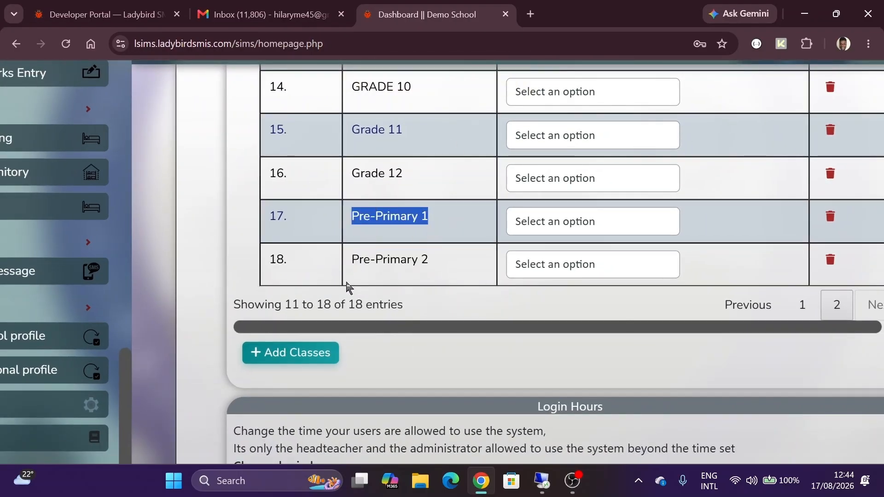
{"action": "left_click_drag", "start_coordinate": [352, 259], "coordinate": [432, 267]}
{"action": "left_click", "coordinate": [431, 266]}
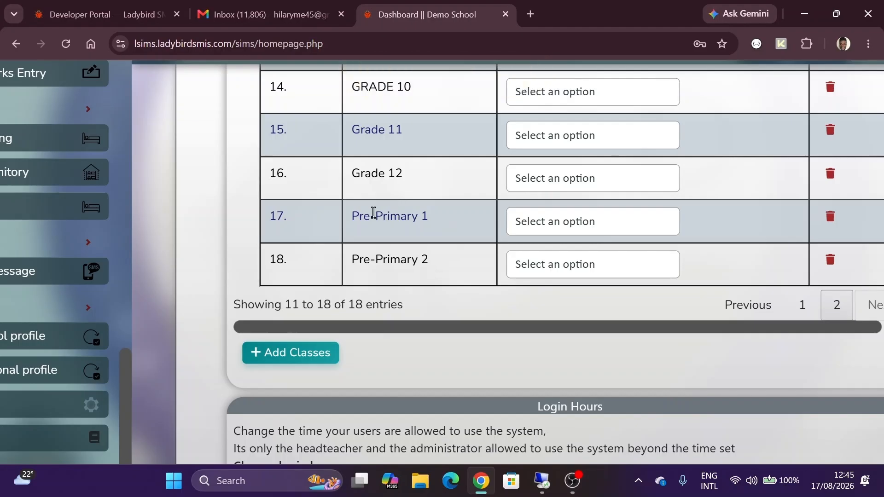
{"action": "left_click_drag", "start_coordinate": [353, 221], "coordinate": [438, 229]}
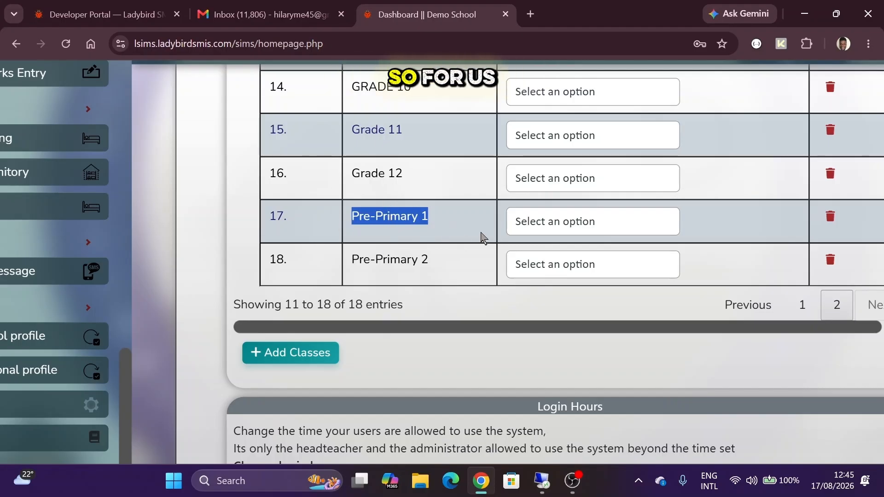
- Browse Pre-Primary 1's Arrange choices without picking one, then return to page 2
{"action": "left_click", "coordinate": [562, 232]}
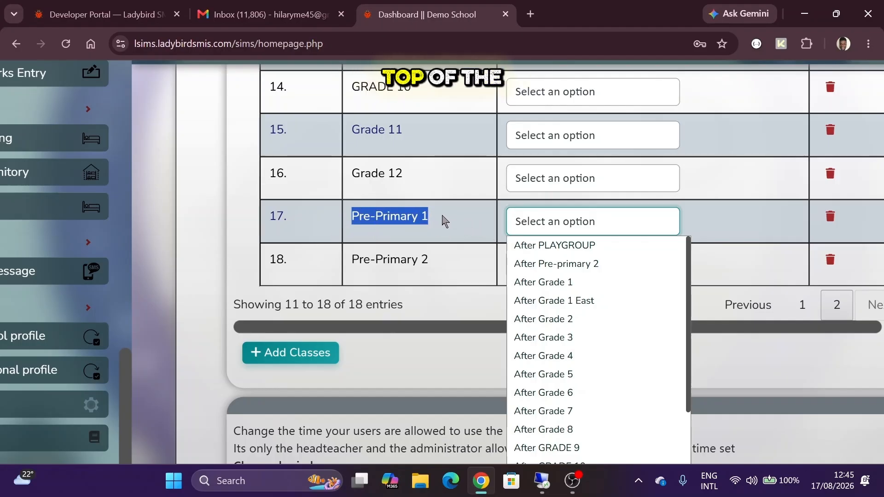
{"action": "key", "text": "Down"}
{"action": "key", "text": "Down"}
{"action": "key", "text": "Up"}
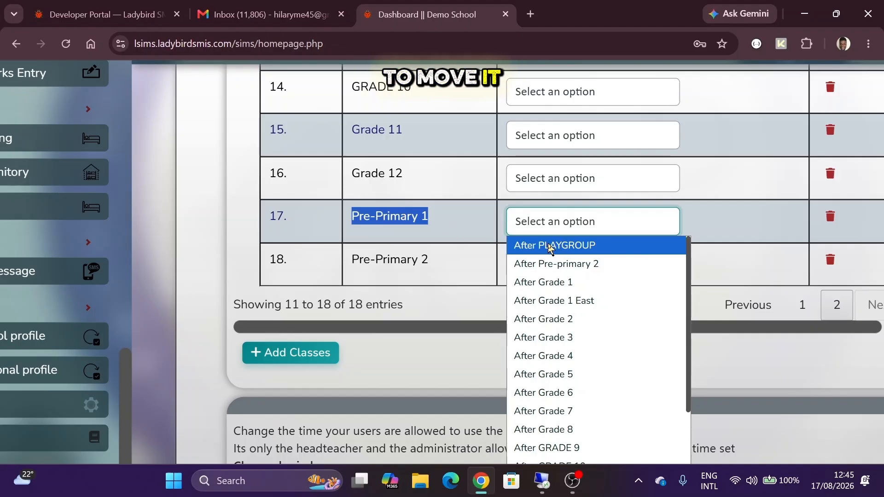
{"action": "left_click", "coordinate": [438, 282]}
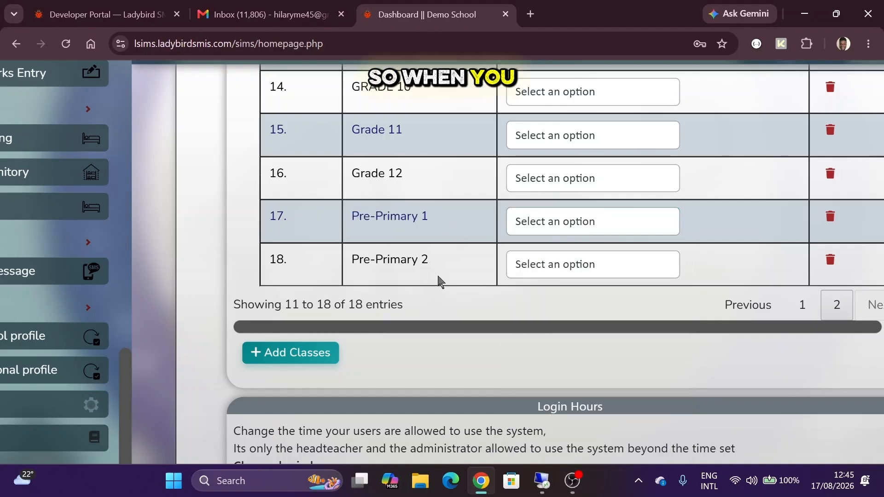
{"action": "left_click", "coordinate": [802, 318]}
{"action": "scroll", "coordinate": [437, 173], "scroll_direction": "up", "scroll_amount": 5}
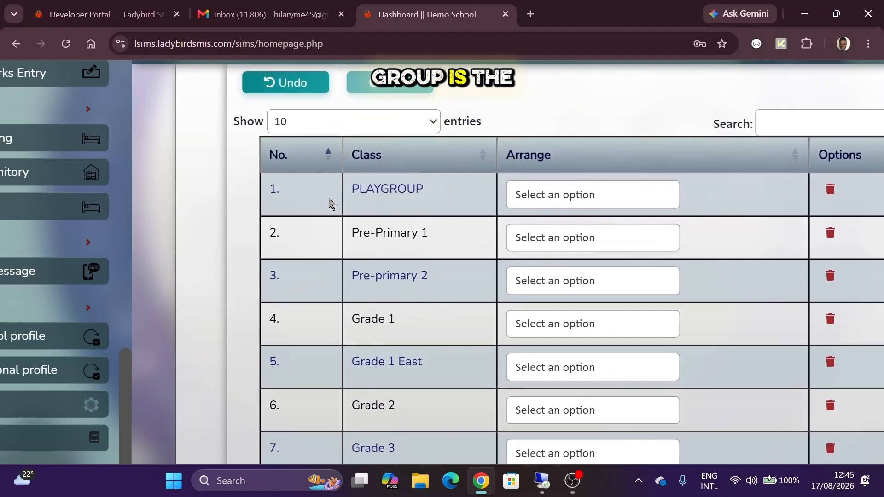
{"action": "scroll", "coordinate": [372, 177], "scroll_direction": "down", "scroll_amount": 5}
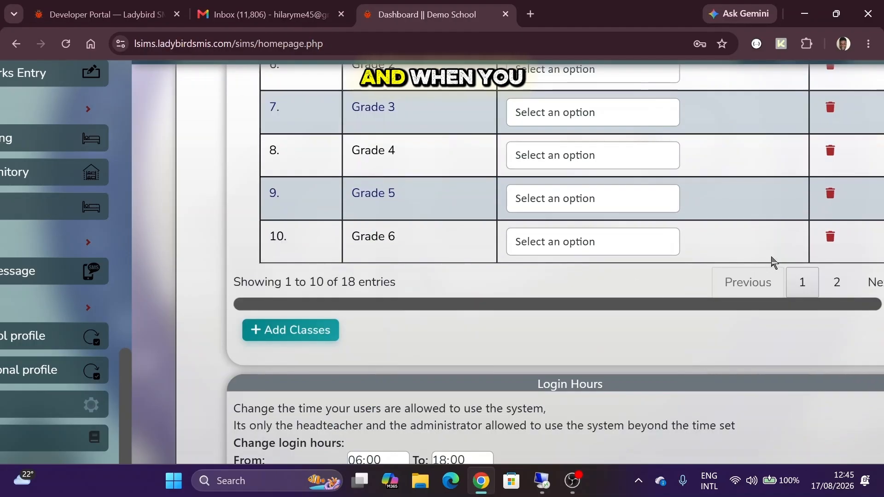
{"action": "left_click", "coordinate": [826, 285]}
{"action": "scroll", "coordinate": [449, 192], "scroll_direction": "up", "scroll_amount": 1}
- Move Pre-Primary 1 to the top by swapping its order with PLAYGROUP
{"action": "left_click", "coordinate": [536, 173]}
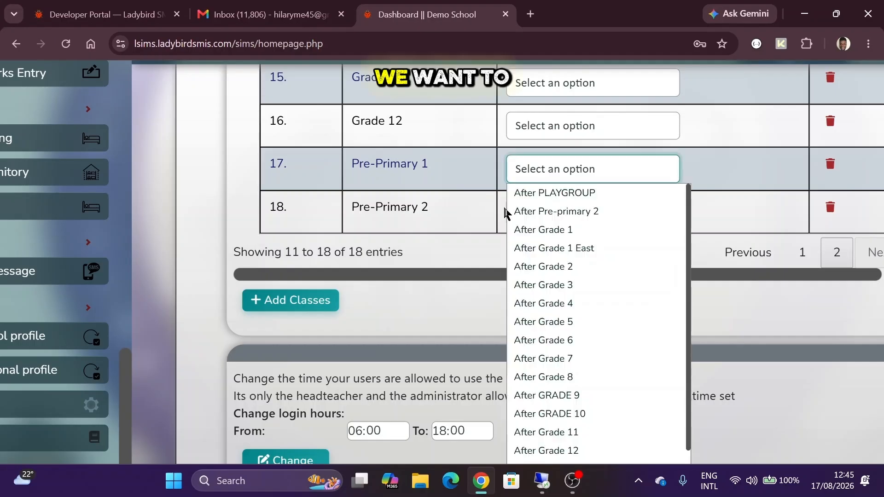
{"action": "left_click", "coordinate": [548, 192]}
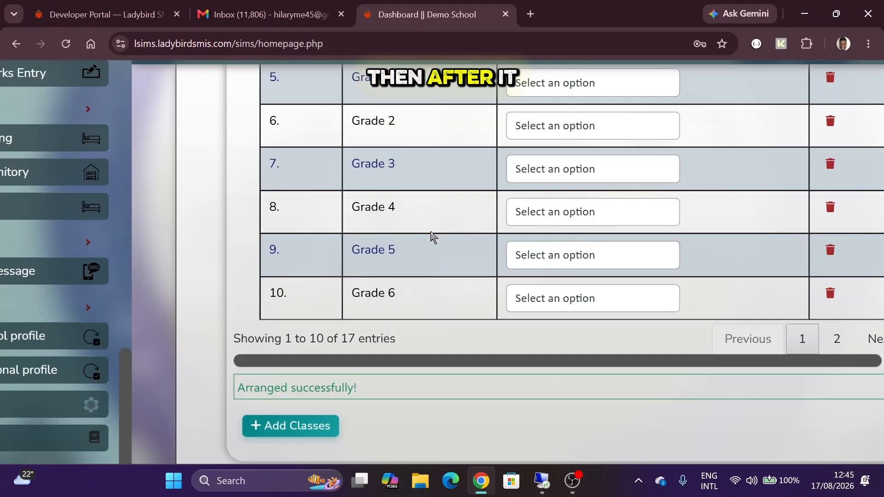
{"action": "scroll", "coordinate": [430, 237], "scroll_direction": "up", "scroll_amount": 5}
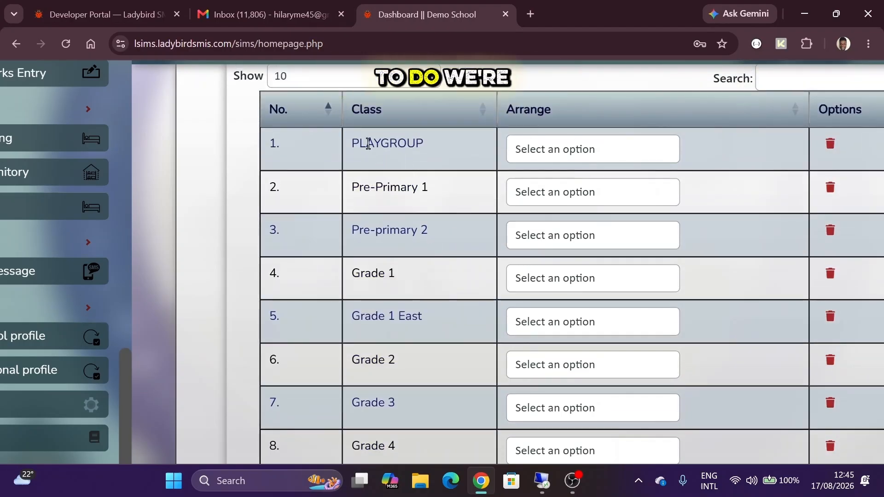
{"action": "double_click", "coordinate": [368, 144]}
{"action": "left_click", "coordinate": [560, 154]}
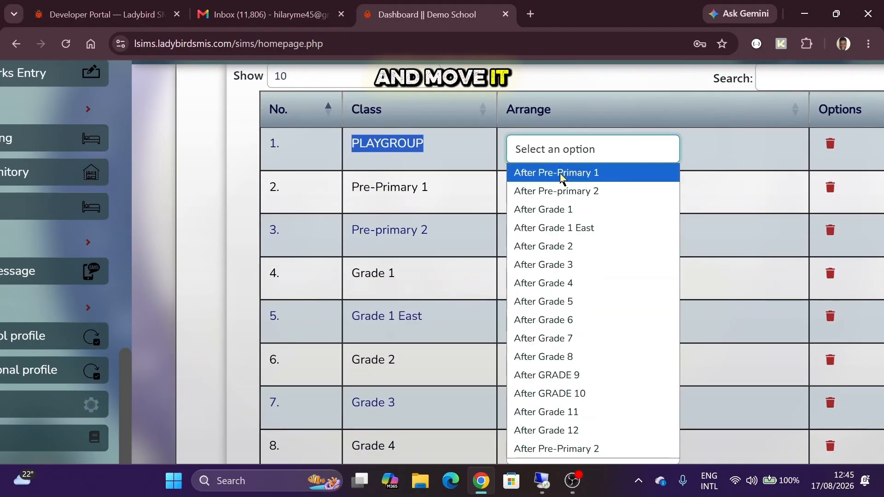
{"action": "left_click", "coordinate": [559, 173]}
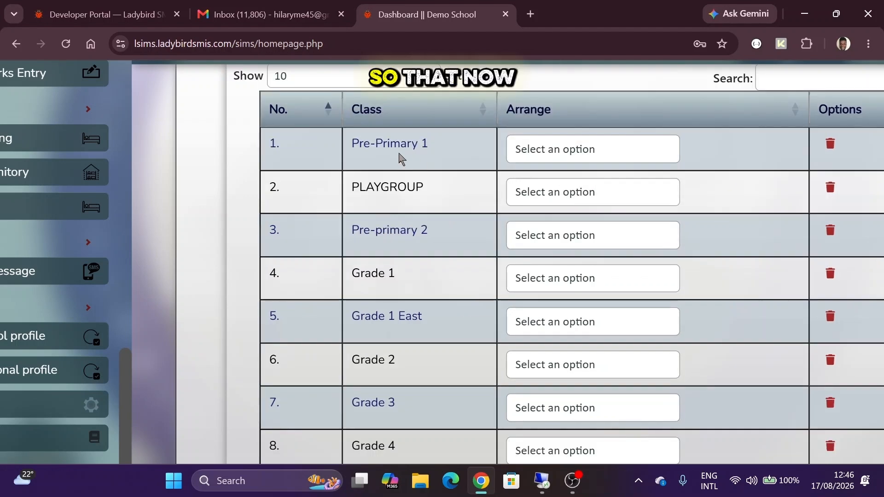
{"action": "left_click_drag", "start_coordinate": [357, 143], "coordinate": [433, 147]}
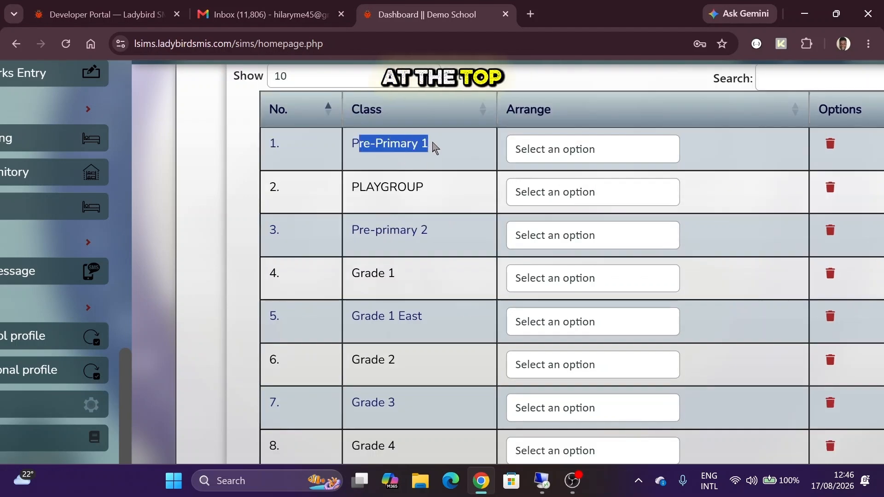
- Place Pre-Primary 2 directly after Pre-Primary 1, ahead of PLAYGROUP
{"action": "scroll", "coordinate": [434, 148], "scroll_direction": "down", "scroll_amount": 8}
{"action": "scroll", "coordinate": [841, 178], "scroll_direction": "down", "scroll_amount": 3}
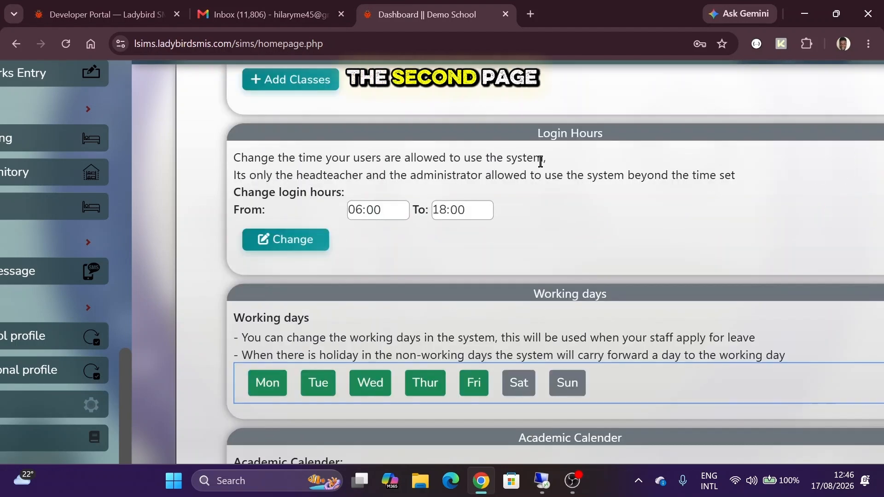
{"action": "scroll", "coordinate": [540, 161], "scroll_direction": "up", "scroll_amount": 6}
{"action": "left_click", "coordinate": [529, 289]}
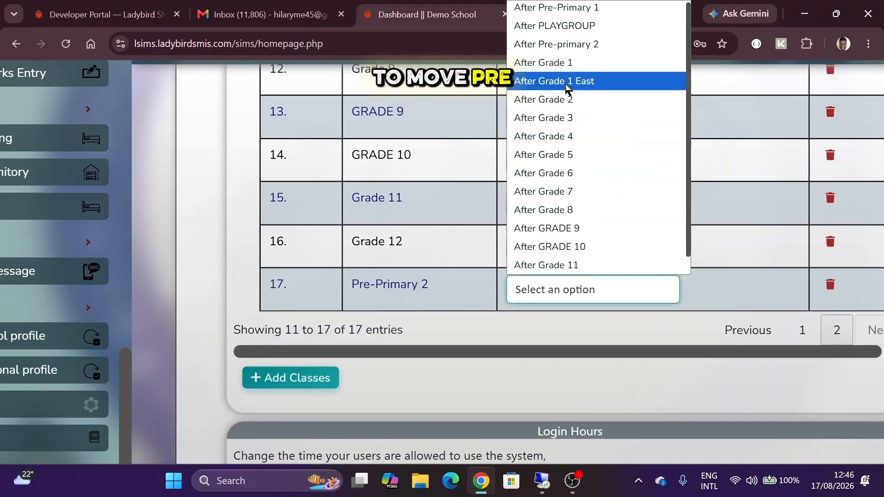
{"action": "left_click", "coordinate": [566, 13]}
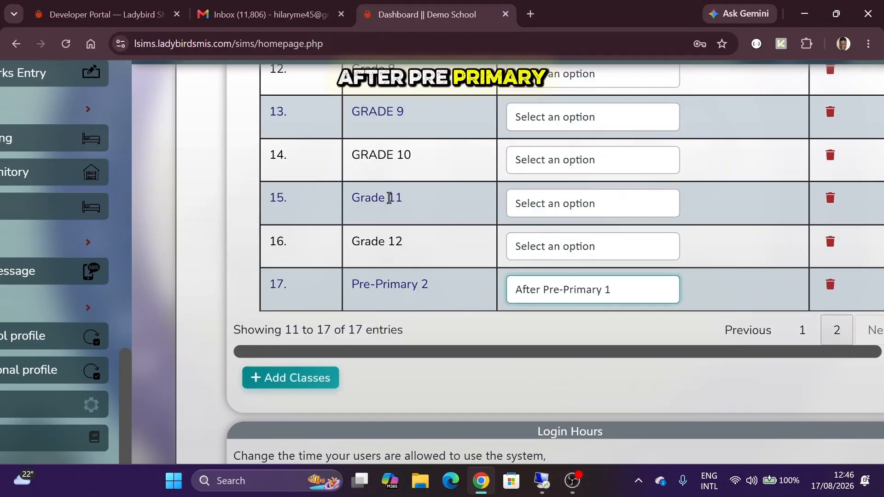
{"action": "scroll", "coordinate": [421, 208], "scroll_direction": "up", "scroll_amount": 3}
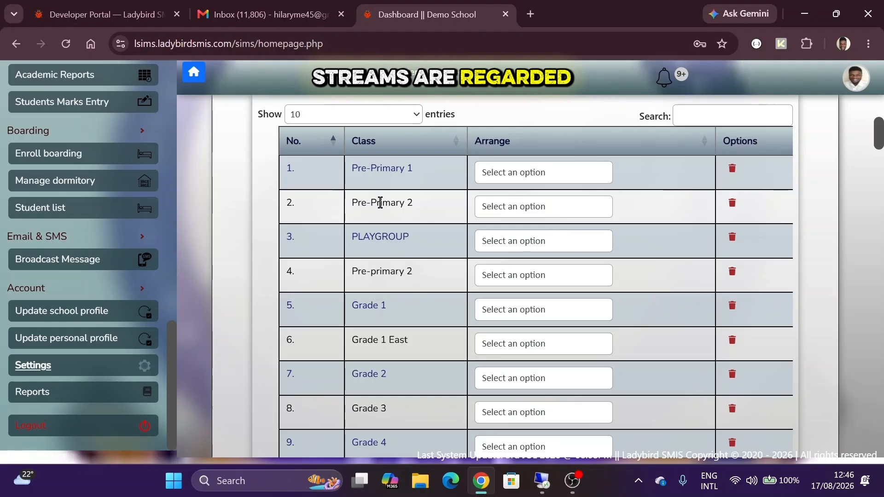
{"action": "scroll", "coordinate": [380, 202], "scroll_direction": "down", "scroll_amount": 2}
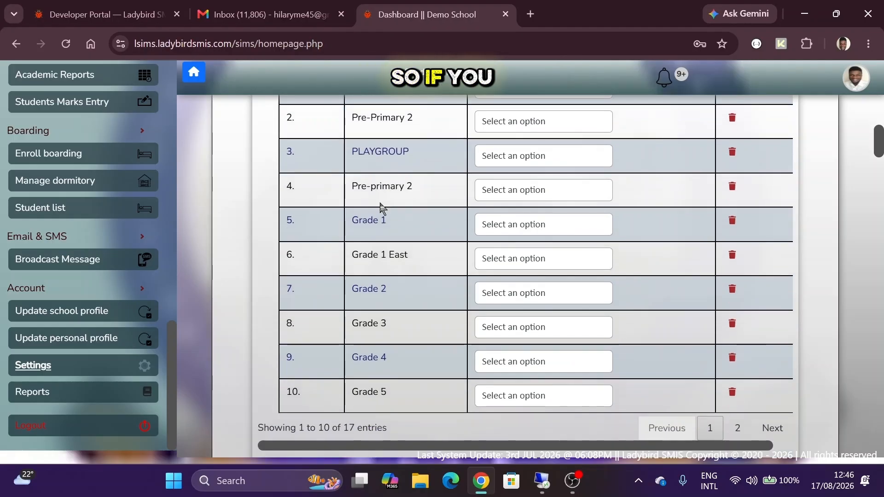
{"action": "double_click", "coordinate": [355, 220]}
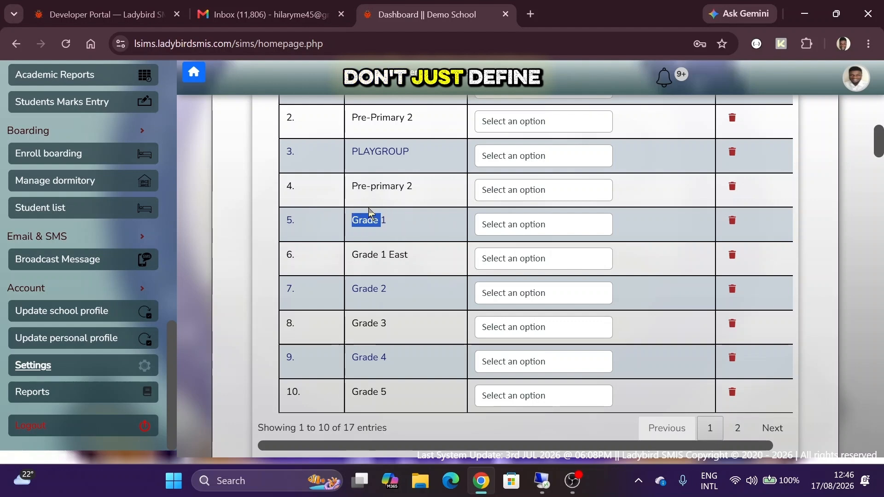
{"action": "scroll", "coordinate": [377, 225], "scroll_direction": "down", "scroll_amount": 1}
{"action": "scroll", "coordinate": [377, 225], "scroll_direction": "up", "scroll_amount": 4}
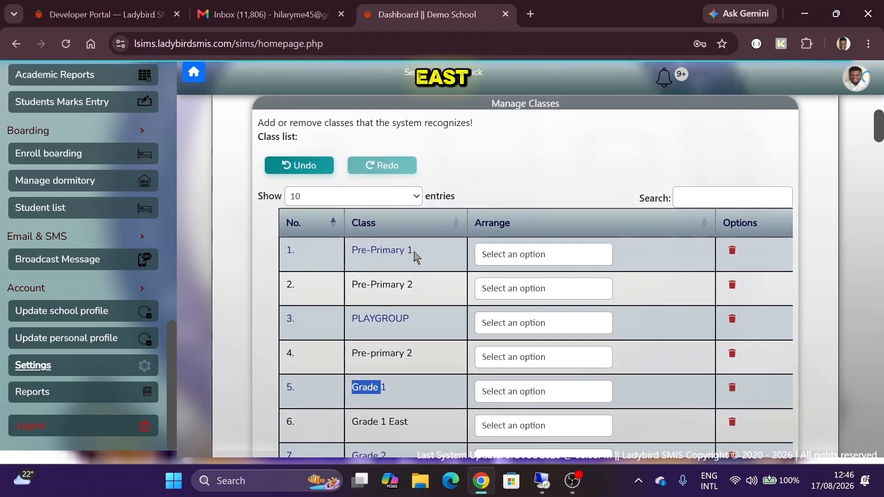
{"action": "scroll", "coordinate": [414, 255], "scroll_direction": "down", "scroll_amount": 6}
- Add a new class named 'Pre-Primary 1 East'
{"action": "left_click", "coordinate": [307, 337]}
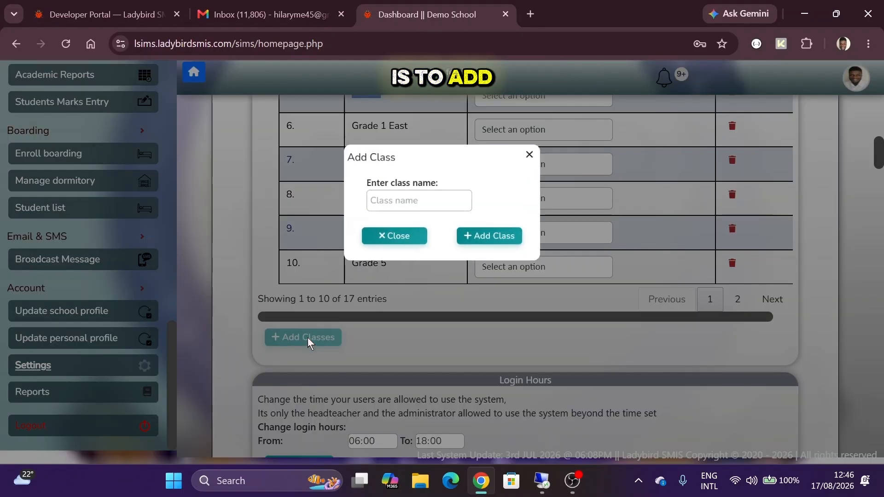
{"action": "left_click", "coordinate": [390, 199]}
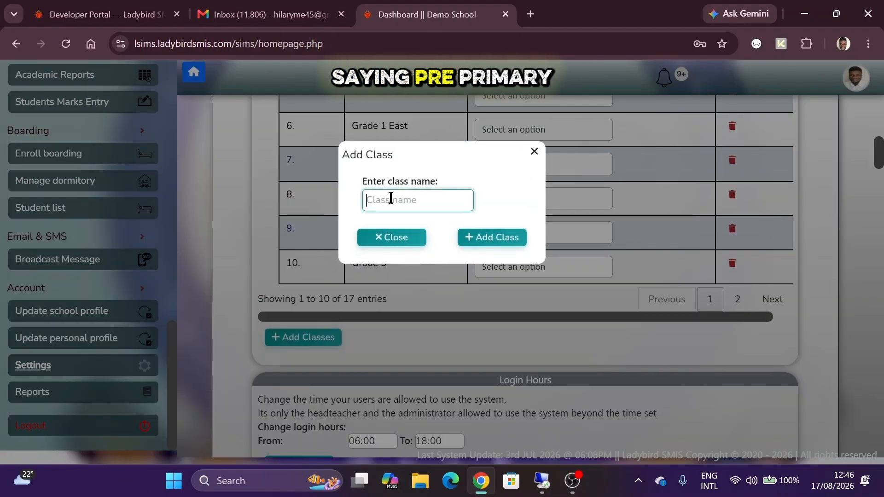
{"action": "type", "text": "Pre-Primary 1 East"}
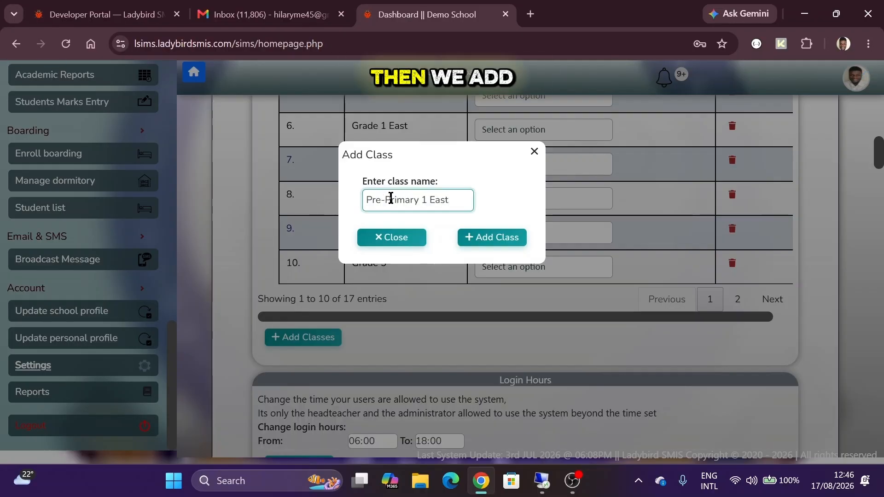
{"action": "left_click", "coordinate": [483, 237]}
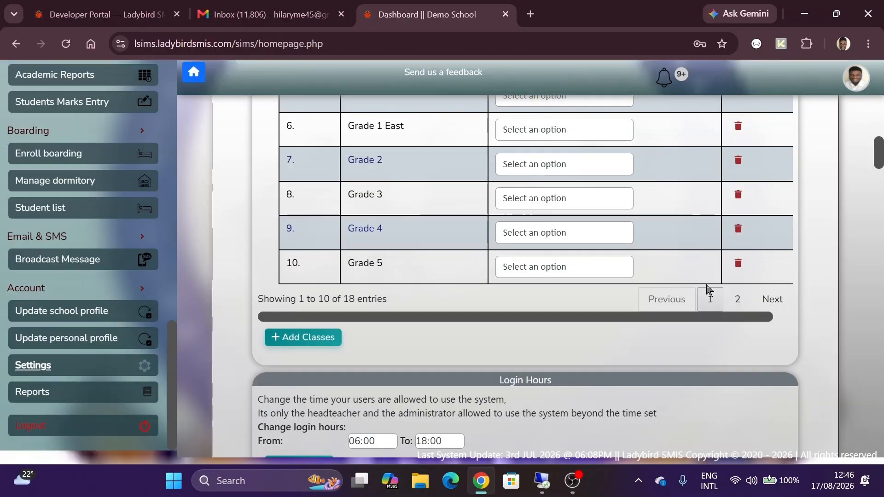
- Arrange Pre-Primary 1 East directly after Pre-Primary 1
{"action": "left_click", "coordinate": [737, 299]}
{"action": "left_click", "coordinate": [543, 203]}
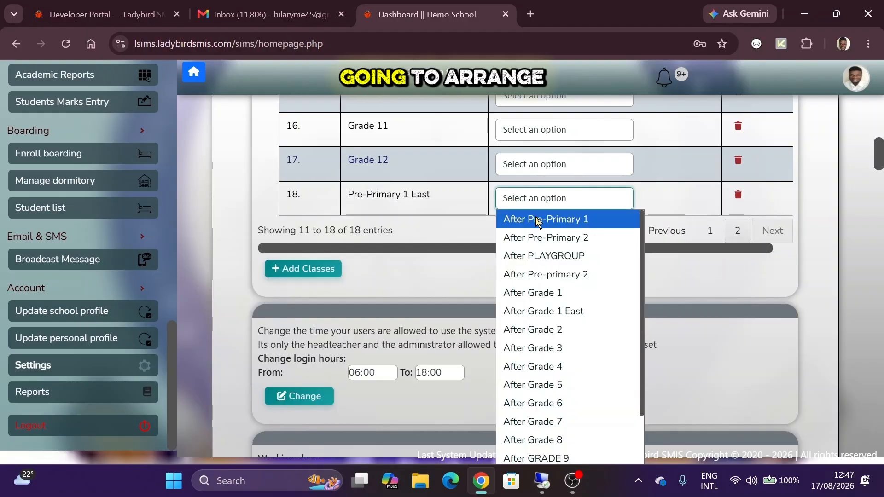
{"action": "left_click", "coordinate": [538, 219]}
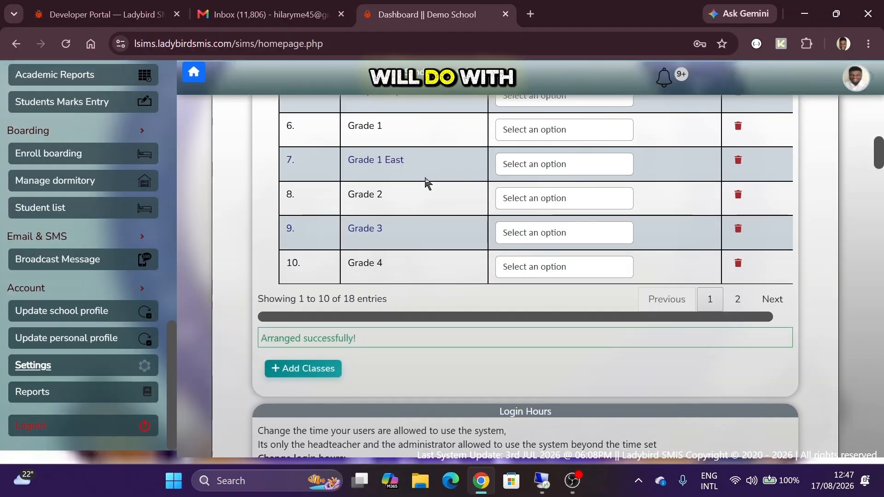
{"action": "scroll", "coordinate": [426, 183], "scroll_direction": "up", "scroll_amount": 5}
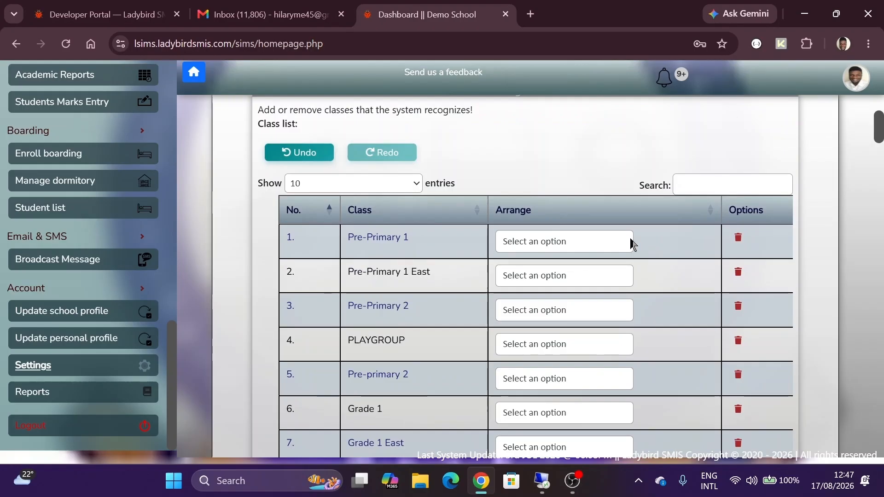
- Delete the Pre-Primary 1 class, leaving Pre-Primary 1 East first in the order
{"action": "left_click", "coordinate": [738, 238]}
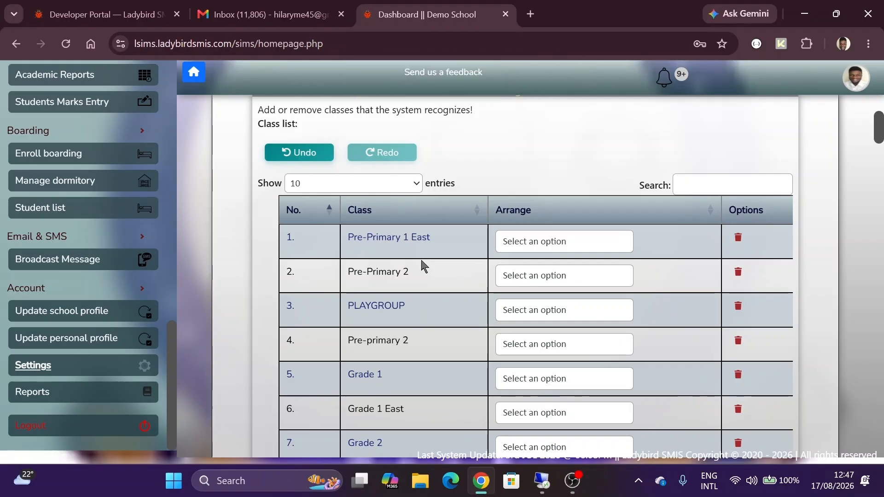
{"action": "scroll", "coordinate": [423, 266], "scroll_direction": "down", "scroll_amount": 1}
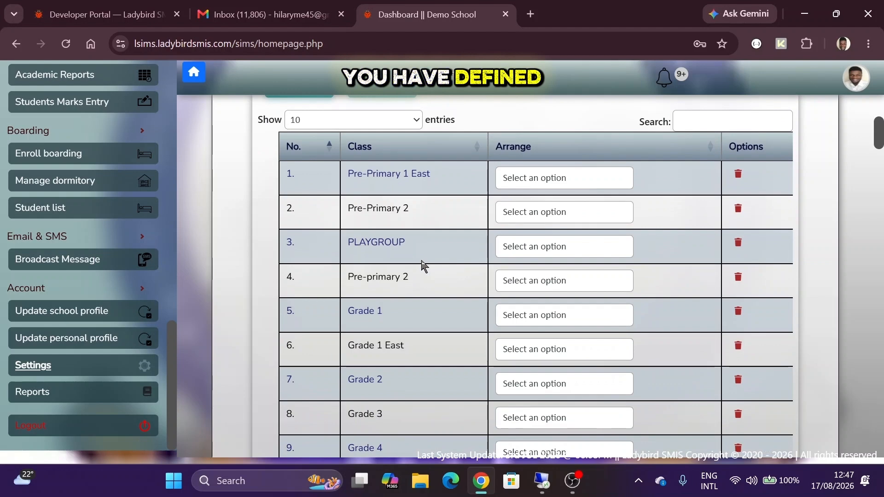
{"action": "scroll", "coordinate": [423, 266], "scroll_direction": "down", "scroll_amount": 3}
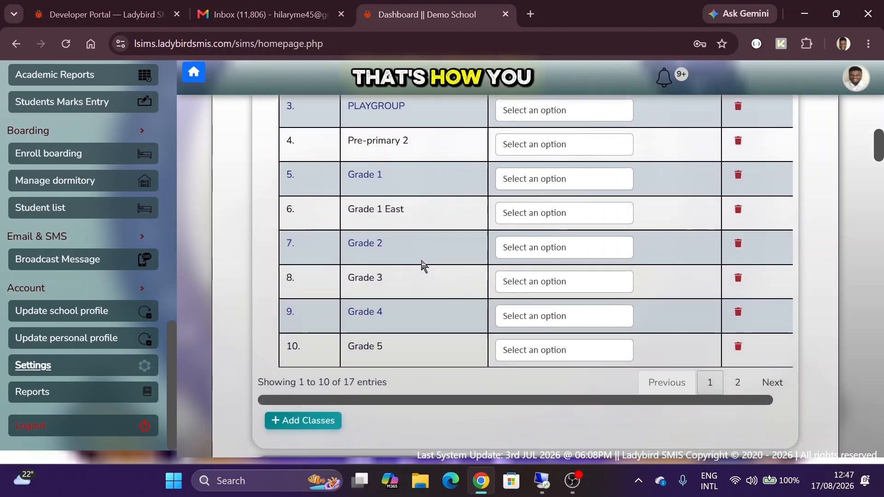
{"action": "scroll", "coordinate": [423, 267], "scroll_direction": "up", "scroll_amount": 2}
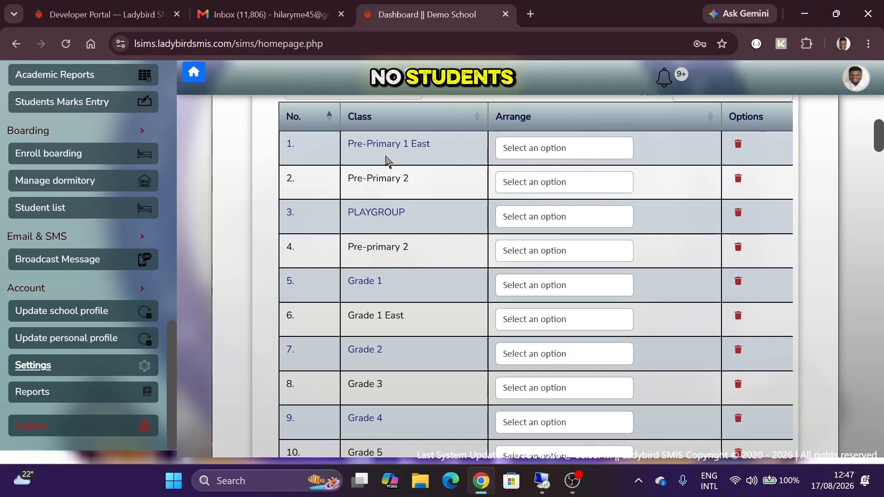
{"action": "scroll", "coordinate": [386, 161], "scroll_direction": "down", "scroll_amount": 8}
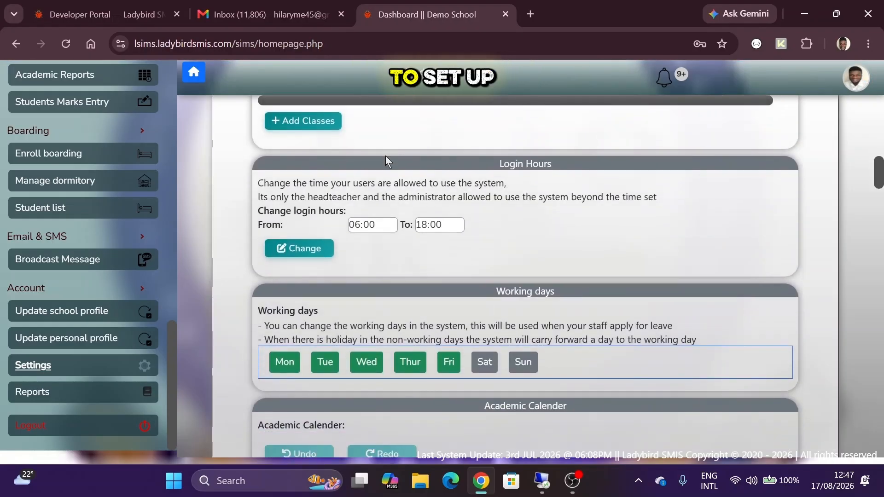
{"action": "scroll", "coordinate": [385, 155], "scroll_direction": "down", "scroll_amount": 2}
{"action": "scroll", "coordinate": [386, 155], "scroll_direction": "up", "scroll_amount": 2}
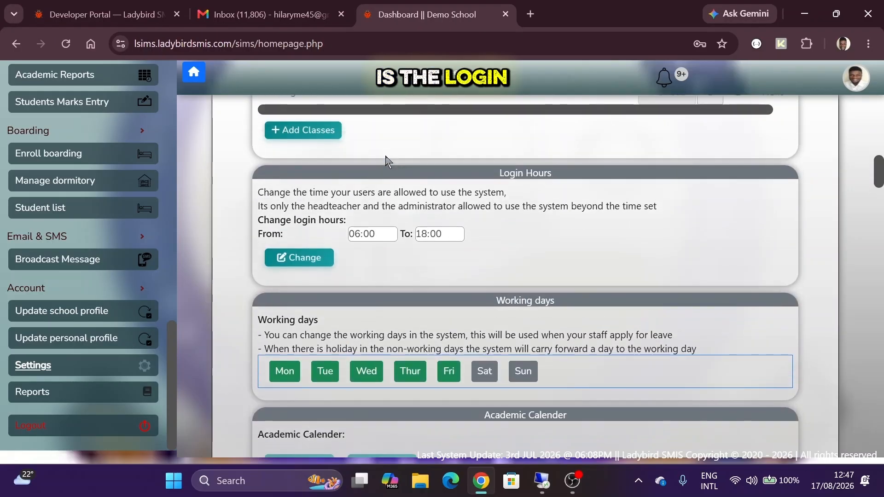
{"action": "double_click", "coordinate": [502, 174]}
{"action": "scroll", "coordinate": [502, 176], "scroll_direction": "up", "scroll_amount": 2}
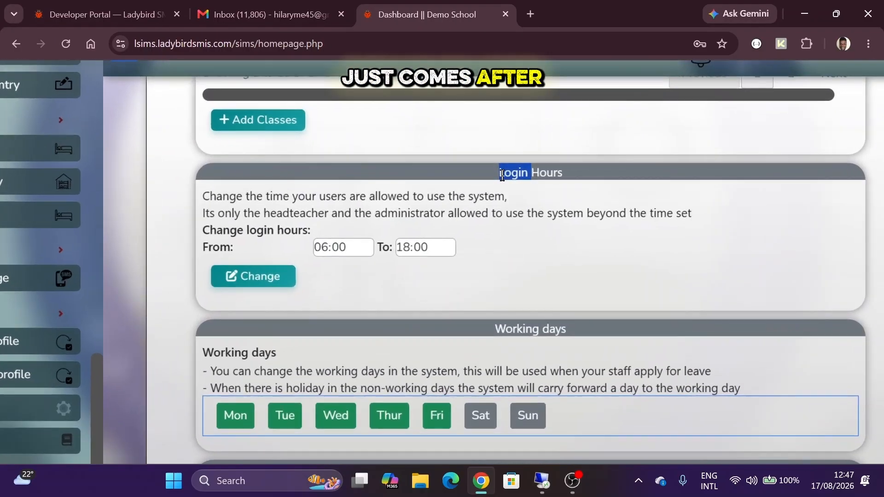
{"action": "left_click_drag", "start_coordinate": [534, 178], "coordinate": [535, 178]}
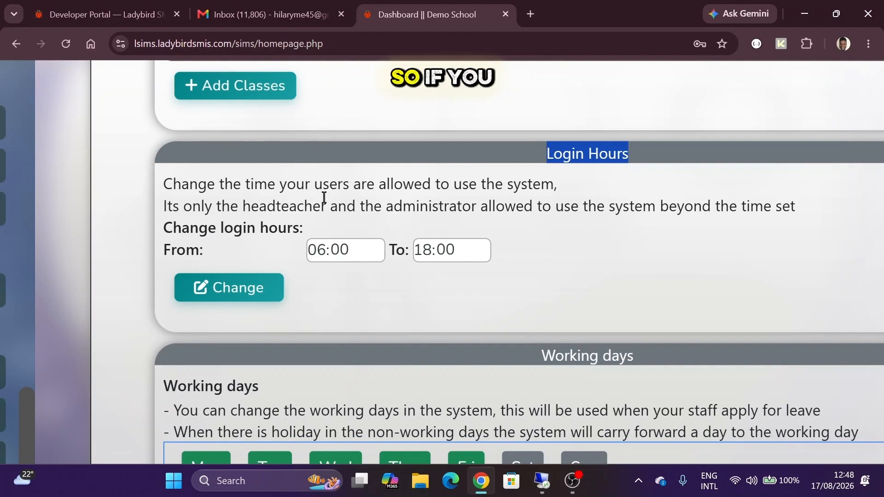
- Change the active login hours to From 08:00 To 18:00 and save
{"action": "left_click", "coordinate": [223, 289]}
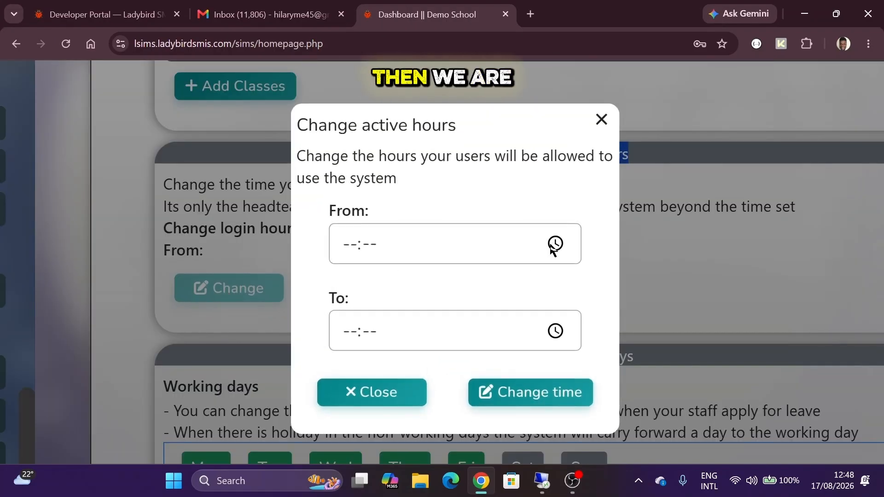
{"action": "left_click", "coordinate": [556, 244]}
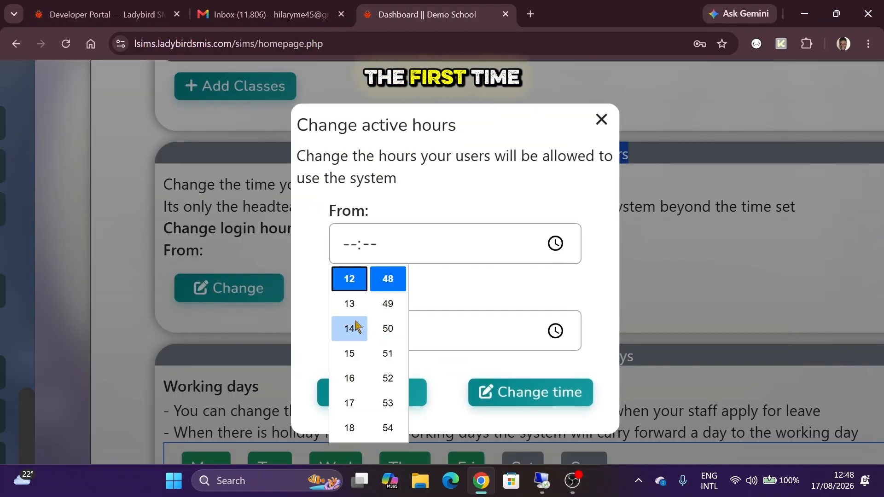
{"action": "scroll", "coordinate": [354, 319], "scroll_direction": "up", "scroll_amount": 3}
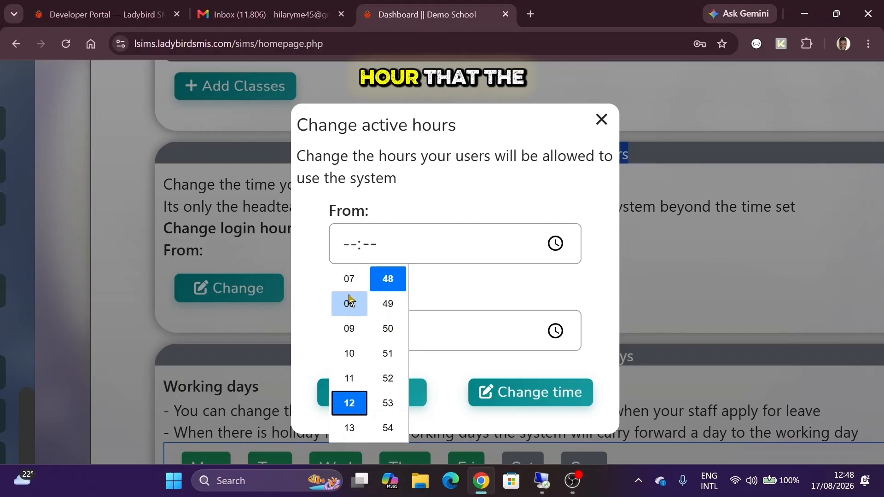
{"action": "left_click", "coordinate": [353, 299]}
{"action": "scroll", "coordinate": [391, 297], "scroll_direction": "down", "scroll_amount": 5}
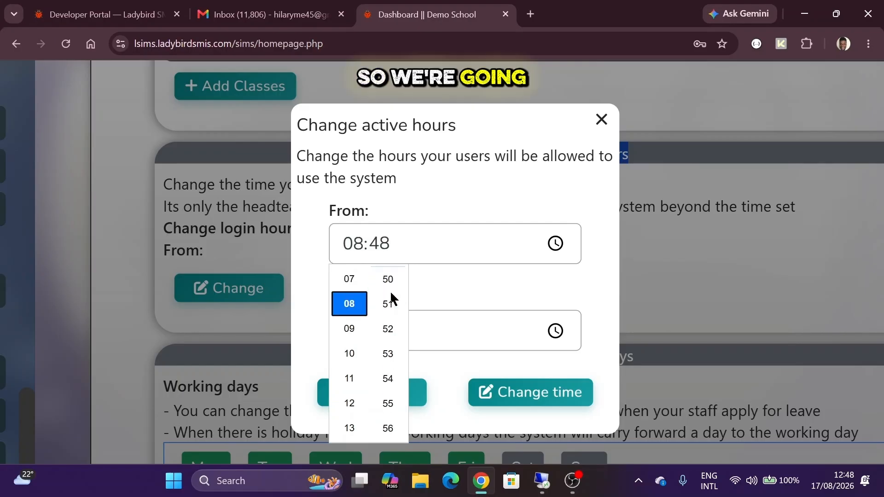
{"action": "left_click", "coordinate": [389, 302]}
{"action": "left_click", "coordinate": [465, 296]}
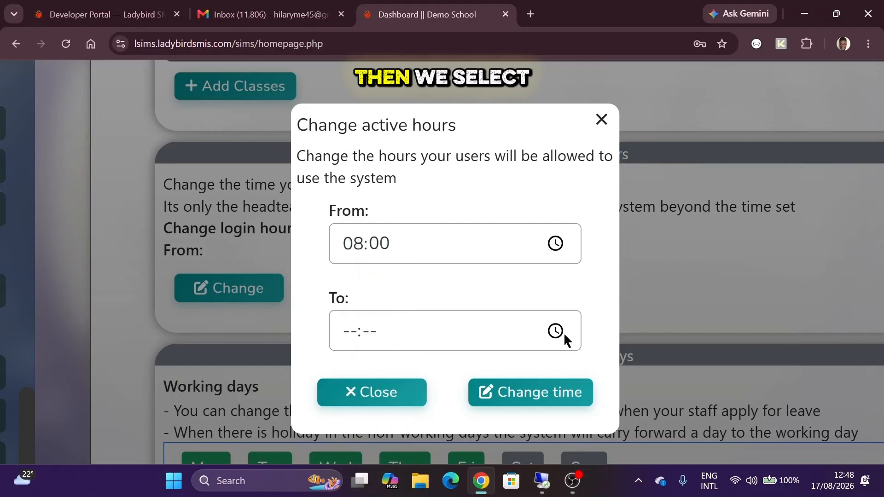
{"action": "left_click", "coordinate": [557, 332]}
{"action": "scroll", "coordinate": [351, 195], "scroll_direction": "up", "scroll_amount": 2}
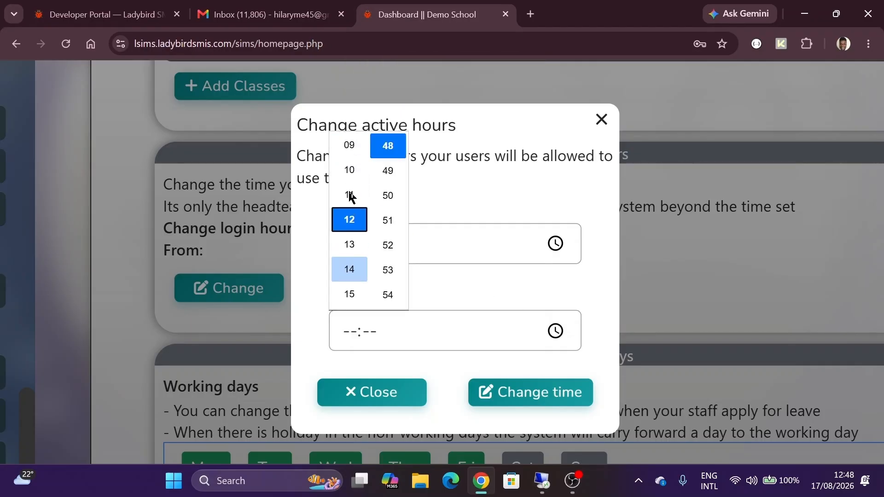
{"action": "scroll", "coordinate": [351, 195], "scroll_direction": "down", "scroll_amount": 3}
{"action": "left_click", "coordinate": [355, 244]}
{"action": "scroll", "coordinate": [391, 211], "scroll_direction": "down", "scroll_amount": 5}
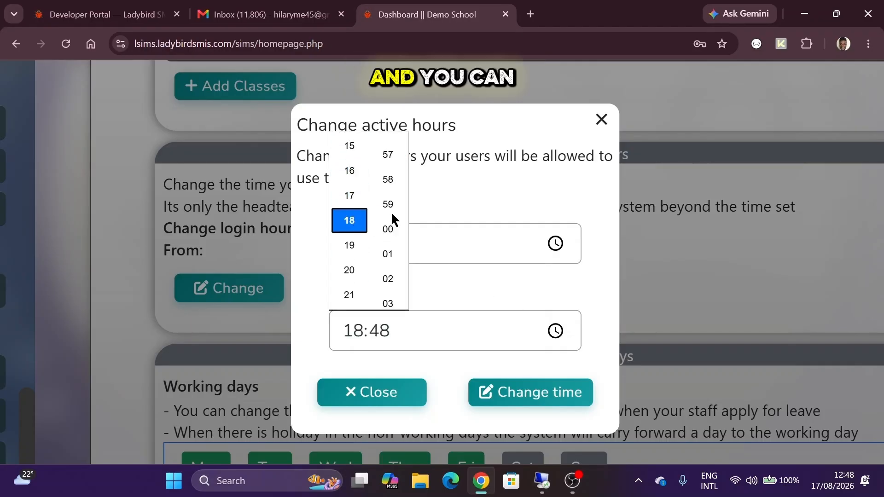
{"action": "left_click", "coordinate": [388, 226]}
{"action": "left_click", "coordinate": [459, 183]}
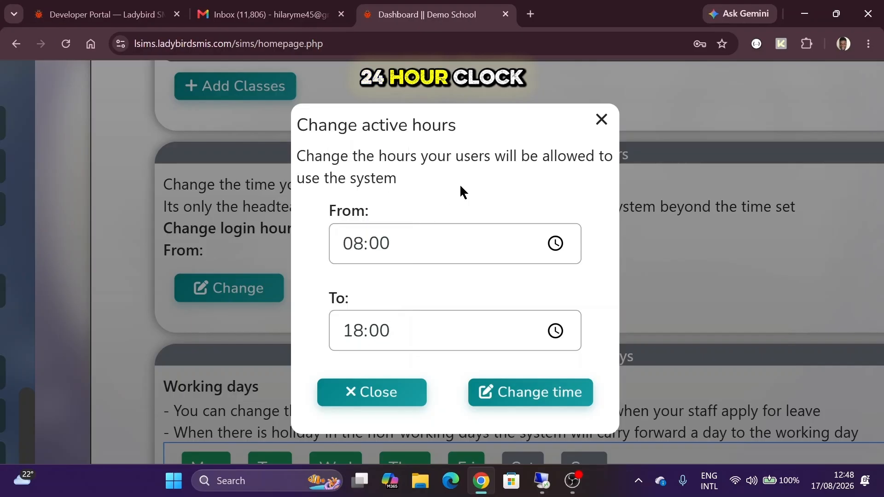
{"action": "left_click", "coordinate": [509, 395]}
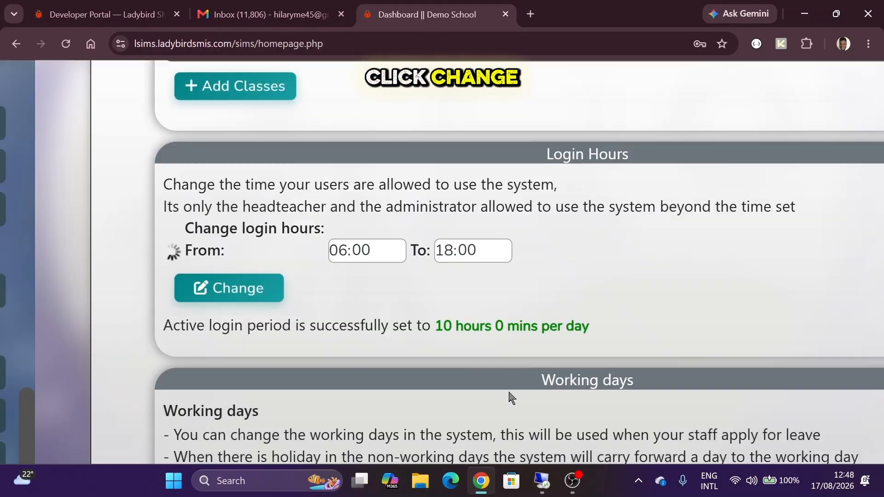
- Check the confirmation showing a 10 hours 0 mins daily login period
{"action": "left_click_drag", "start_coordinate": [173, 325], "coordinate": [438, 322]}
{"action": "left_click", "coordinate": [442, 329]}
{"action": "double_click", "coordinate": [442, 329]}
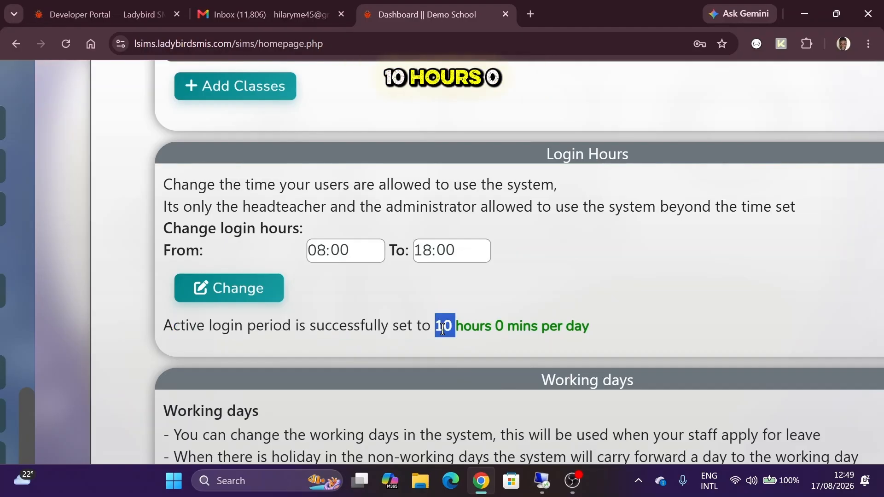
{"action": "left_click", "coordinate": [446, 327]}
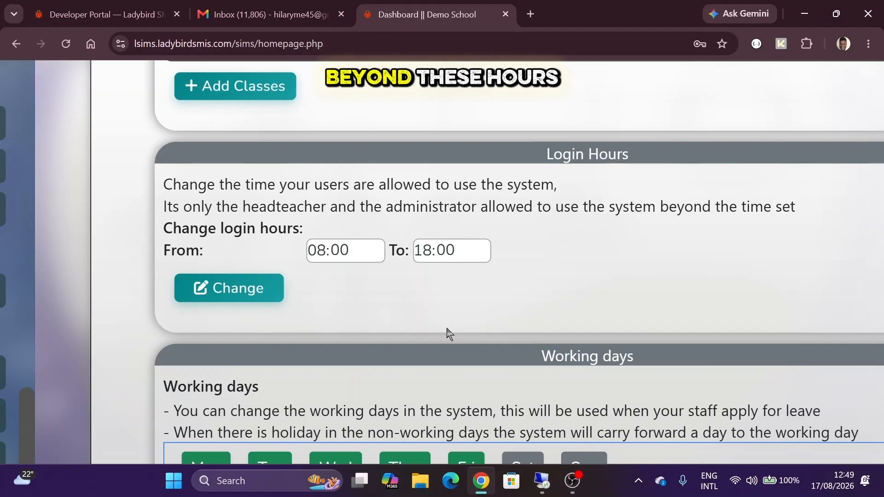
{"action": "scroll", "coordinate": [449, 333], "scroll_direction": "down", "scroll_amount": 2}
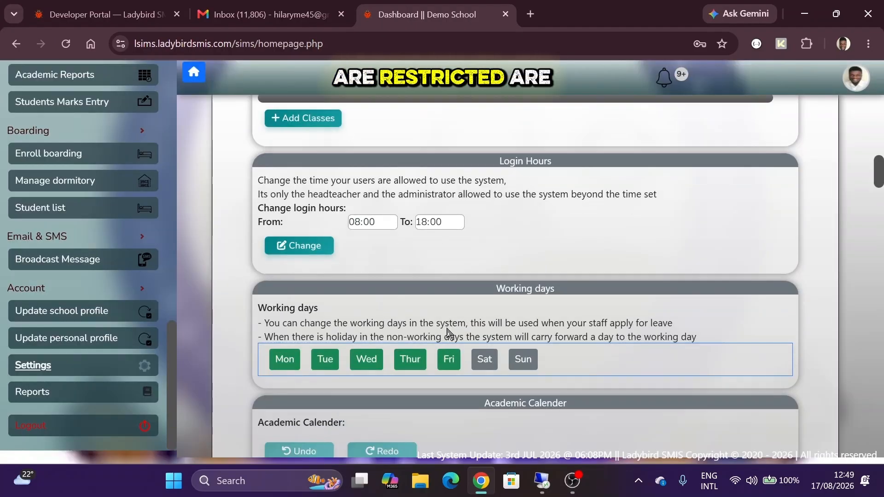
{"action": "scroll", "coordinate": [509, 216], "scroll_direction": "up", "scroll_amount": 2}
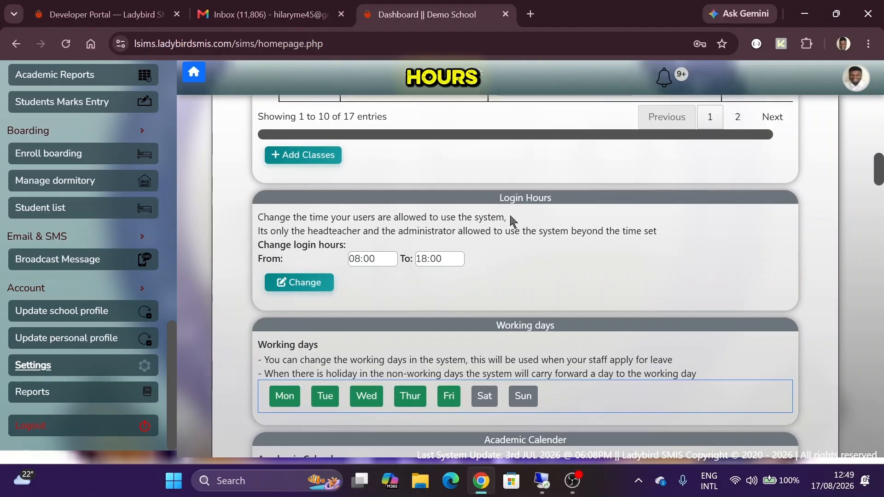
{"action": "scroll", "coordinate": [509, 214], "scroll_direction": "down", "scroll_amount": 3}
{"action": "scroll", "coordinate": [511, 215], "scroll_direction": "down", "scroll_amount": 2}
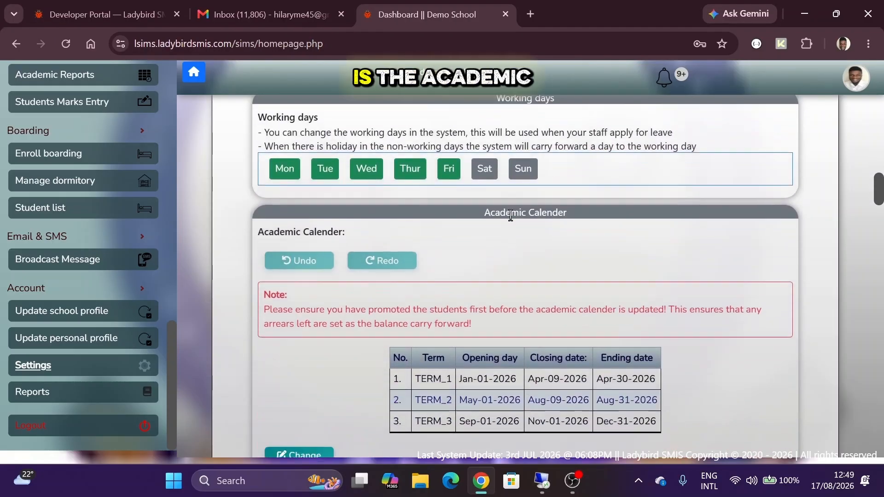
{"action": "triple_click", "coordinate": [515, 162]}
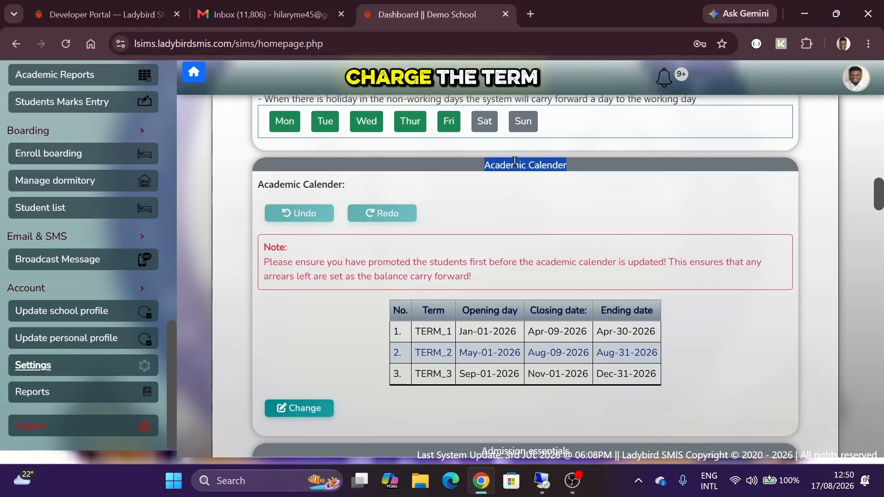
{"action": "left_click", "coordinate": [514, 163]}
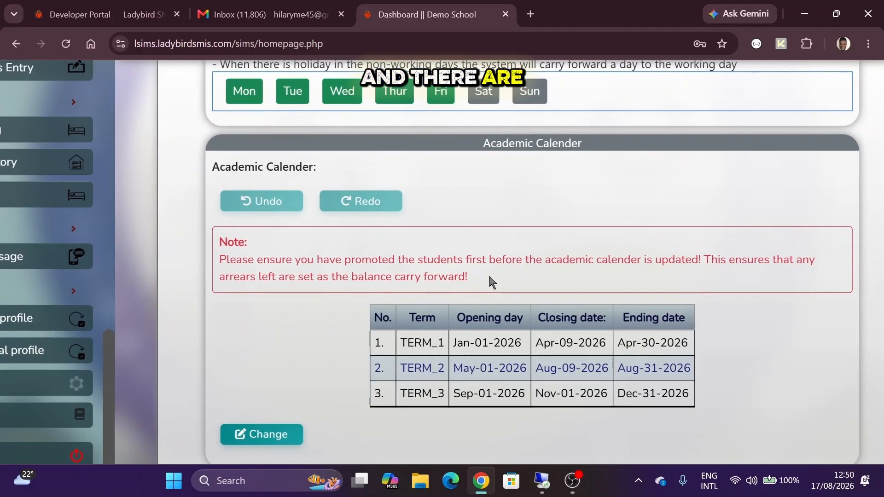
{"action": "scroll", "coordinate": [430, 247], "scroll_direction": "down", "scroll_amount": 2}
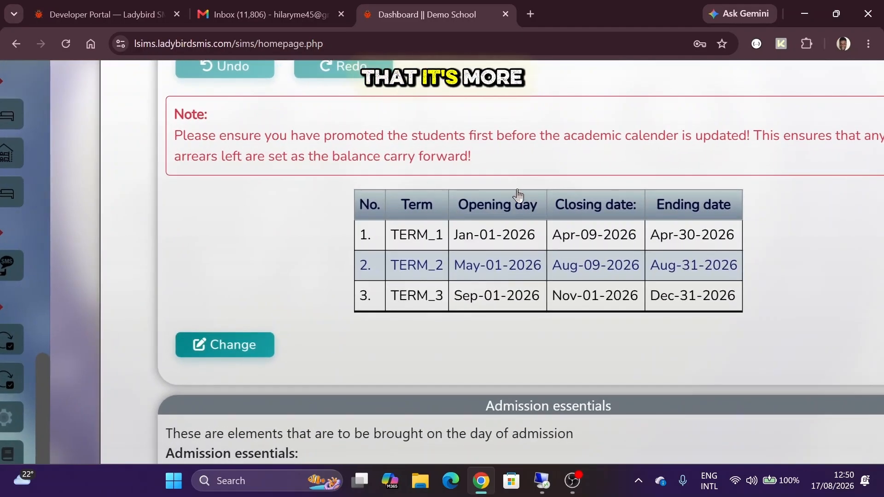
{"action": "left_click_drag", "start_coordinate": [458, 205], "coordinate": [534, 212]}
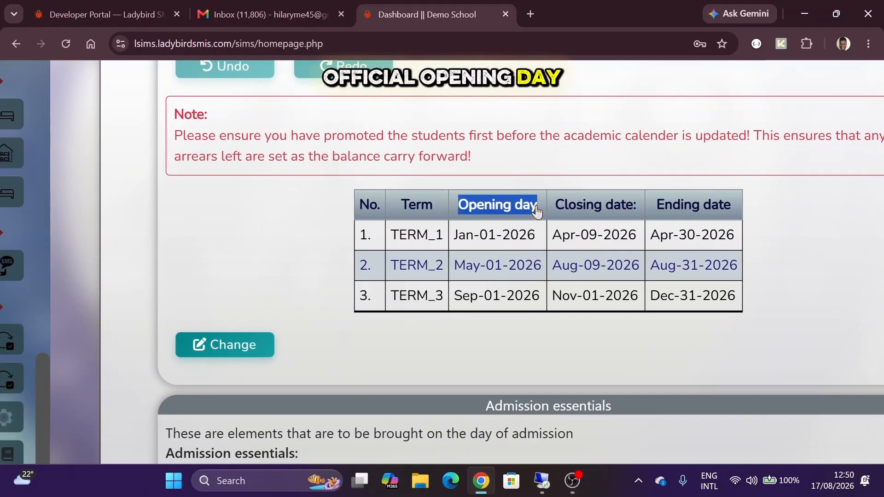
{"action": "left_click_drag", "start_coordinate": [555, 205], "coordinate": [732, 216]}
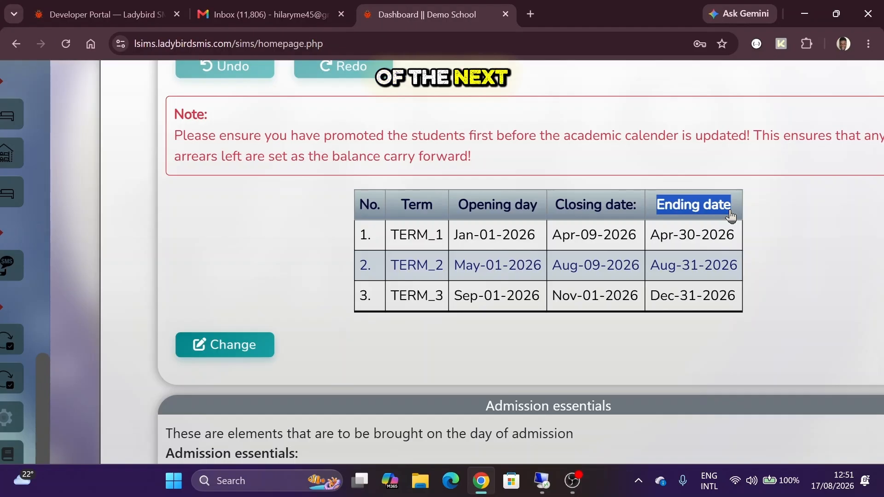
{"action": "left_click", "coordinate": [463, 234]}
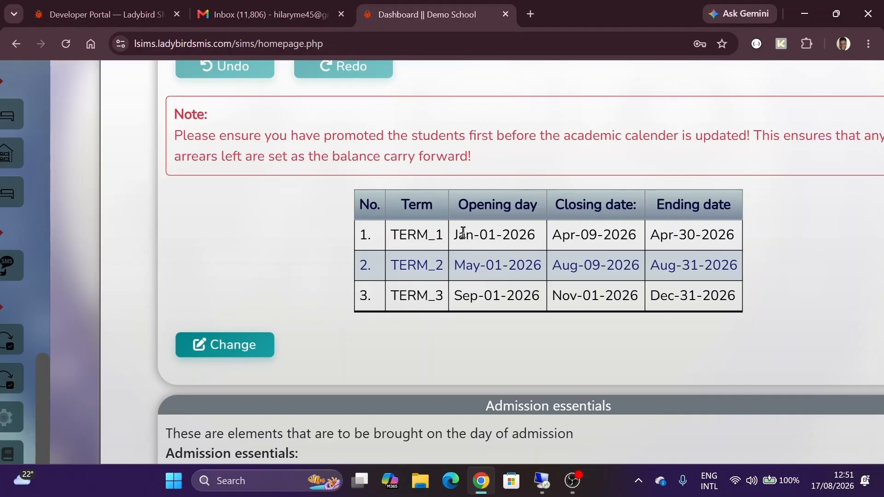
{"action": "left_click_drag", "start_coordinate": [455, 234], "coordinate": [734, 233]}
{"action": "left_click", "coordinate": [734, 233]}
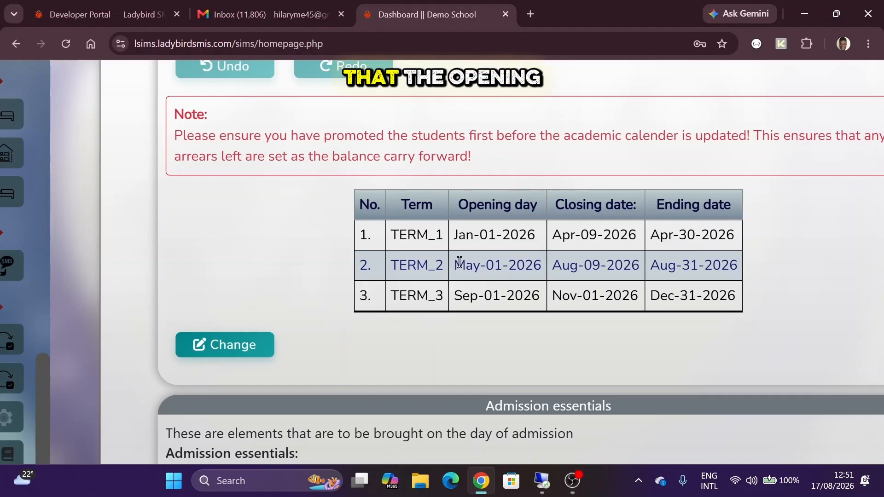
{"action": "double_click", "coordinate": [459, 262]}
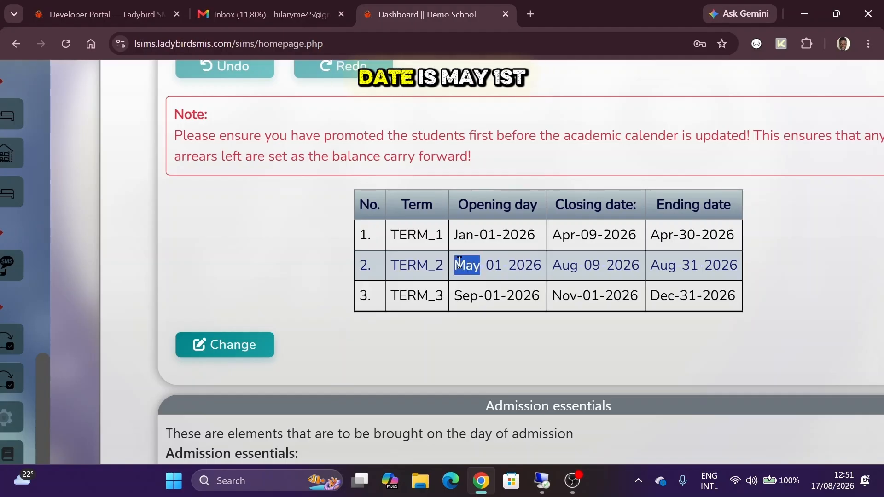
{"action": "double_click", "coordinate": [493, 262]}
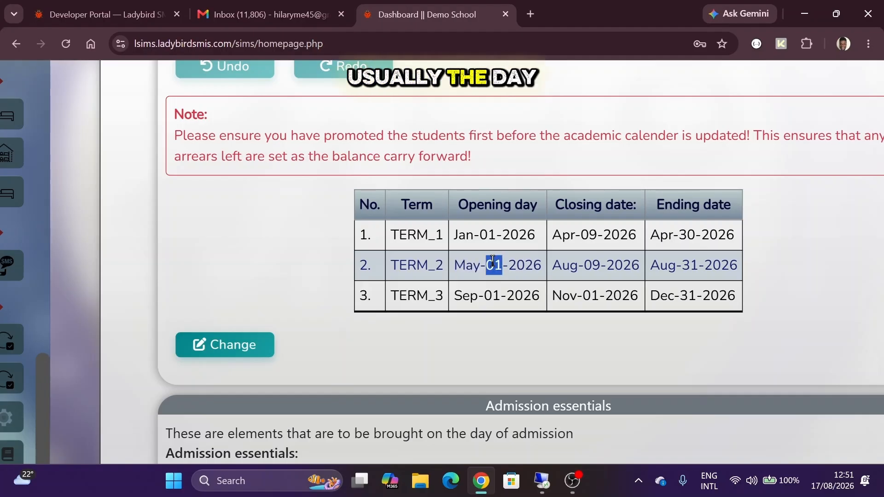
{"action": "triple_click", "coordinate": [665, 232]}
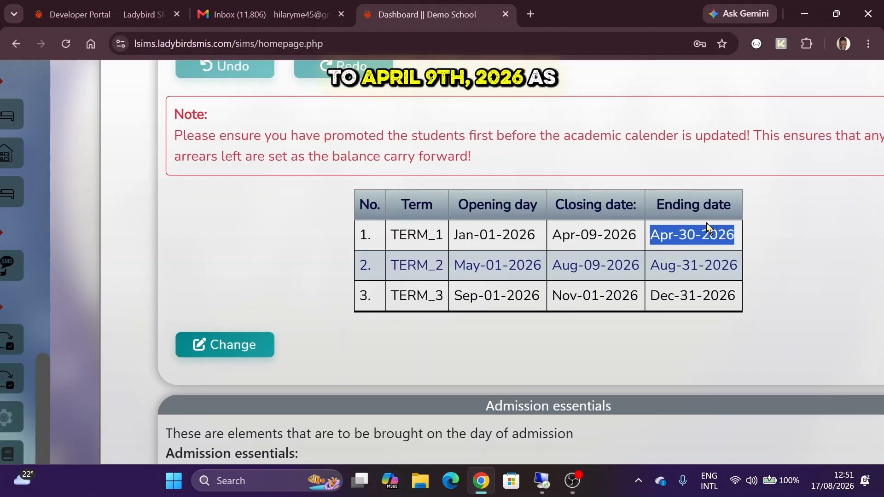
{"action": "left_click", "coordinate": [694, 233]}
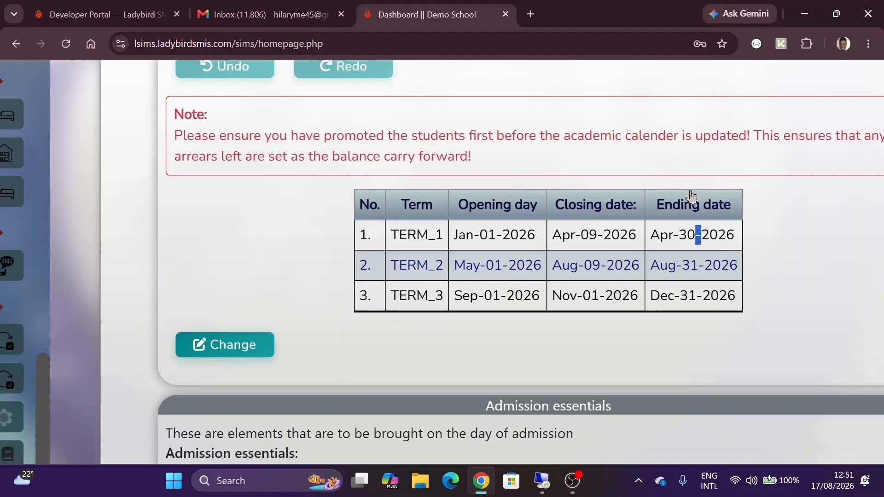
{"action": "left_click", "coordinate": [456, 262]}
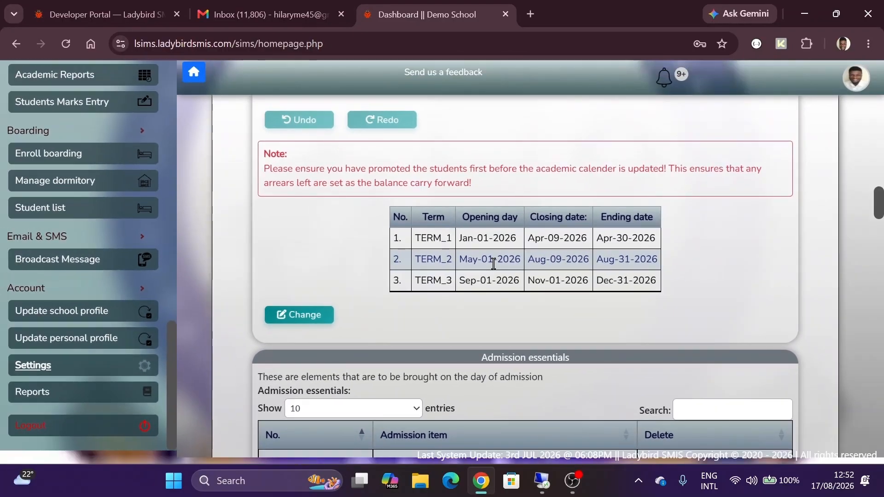
- Scroll down the Settings page to the User Roles section
{"action": "scroll", "coordinate": [374, 258], "scroll_direction": "down", "scroll_amount": 1}
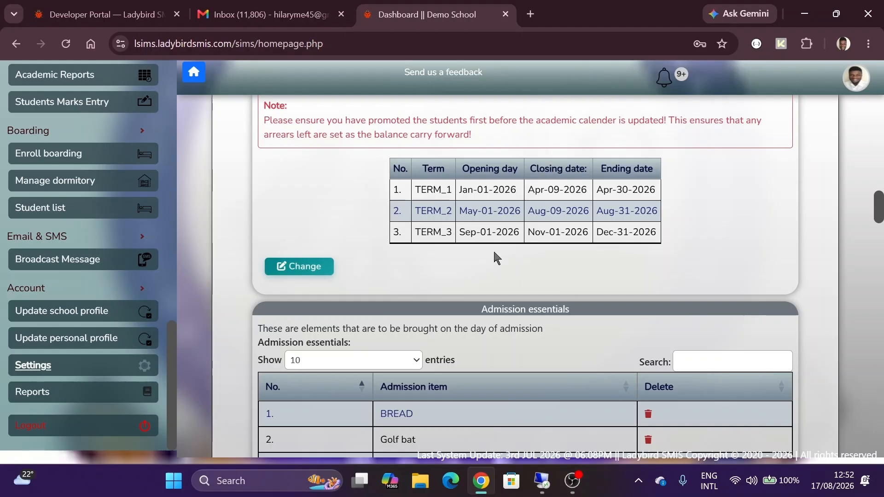
{"action": "scroll", "coordinate": [506, 242], "scroll_direction": "down", "scroll_amount": 10}
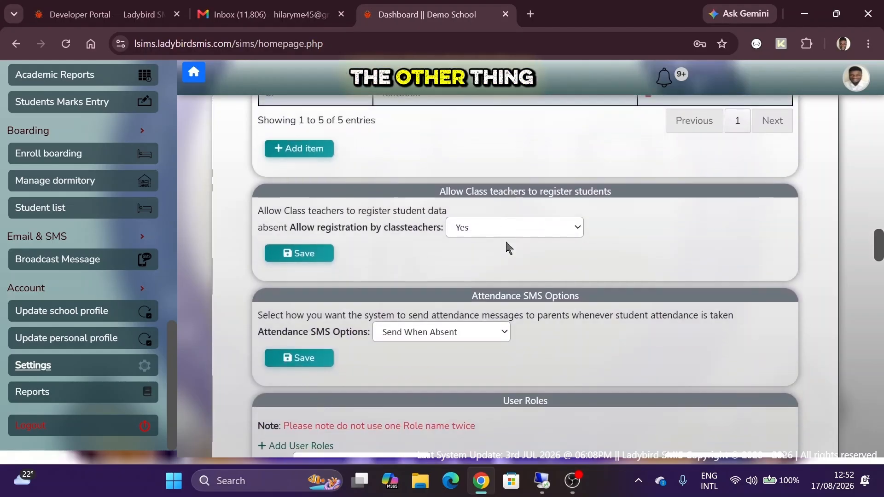
{"action": "scroll", "coordinate": [506, 244], "scroll_direction": "down", "scroll_amount": 3}
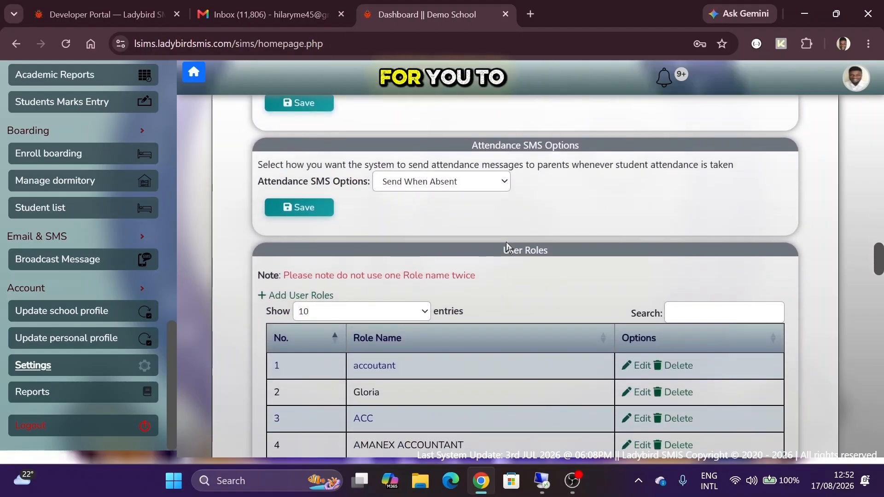
{"action": "triple_click", "coordinate": [517, 173]}
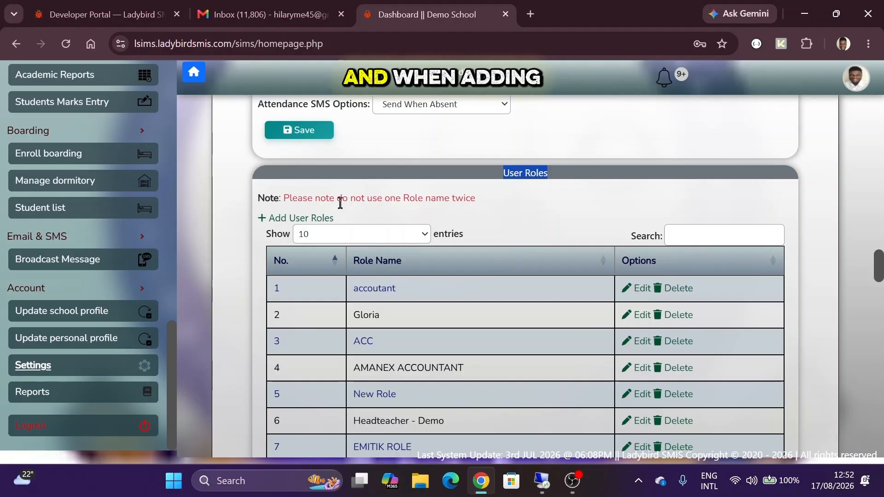
{"action": "scroll", "coordinate": [357, 205], "scroll_direction": "down", "scroll_amount": 1}
- Start a new user role named 'Secretary'
{"action": "left_click", "coordinate": [308, 158]}
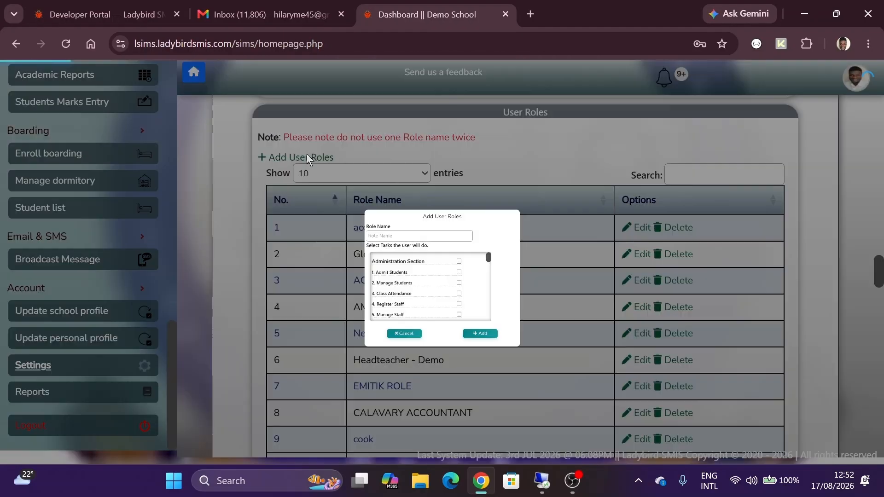
{"action": "left_click", "coordinate": [381, 197]}
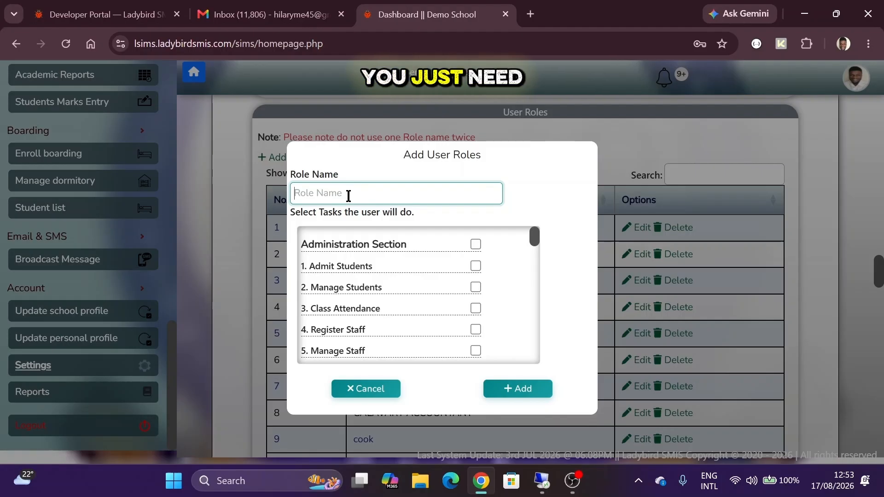
{"action": "type", "text": "Admini"}
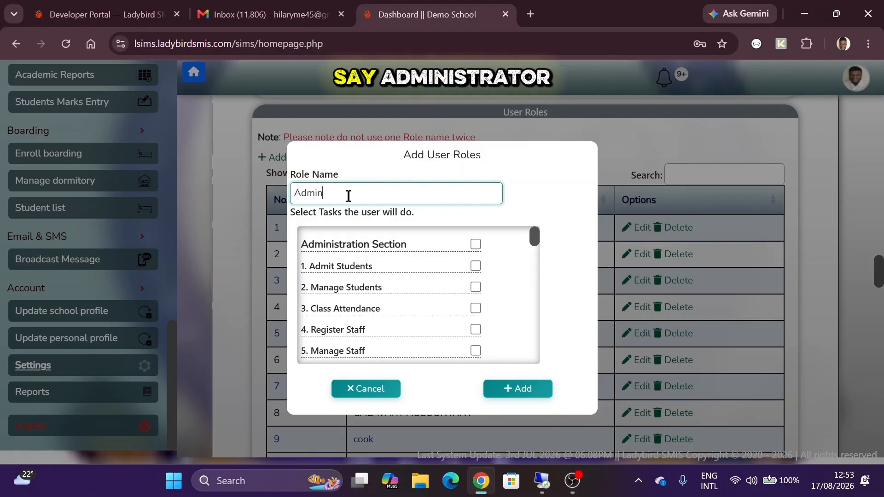
{"action": "key", "text": "BackSpace"}
{"action": "key", "text": "BackSpace"}
{"action": "key", "text": "BackSpace"}
{"action": "key", "text": "BackSpace"}
{"action": "key", "text": "BackSpace"}
{"action": "key", "text": "BackSpace"}
{"action": "type", "text": "S"}
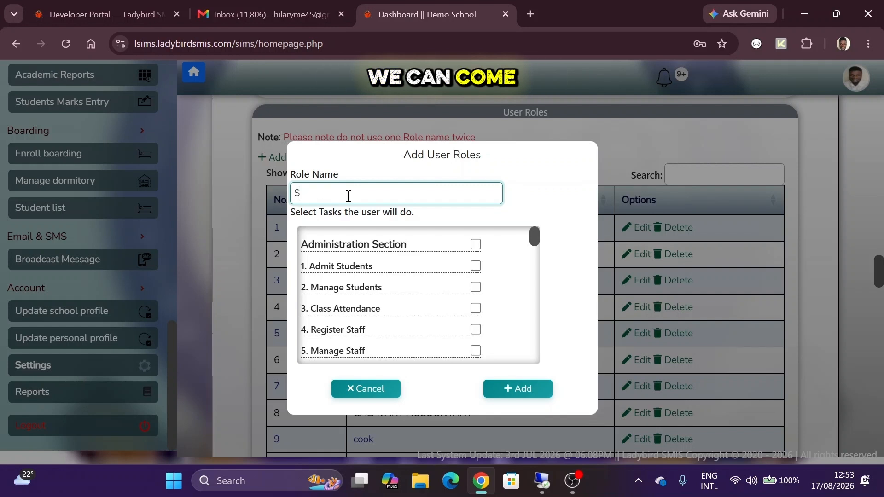
{"action": "type", "text": "ecretary"}
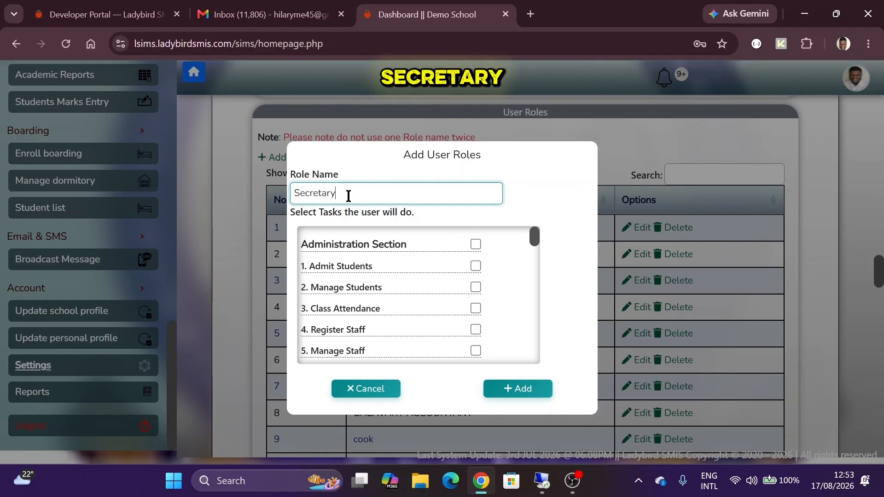
{"action": "key", "text": "Tab"}
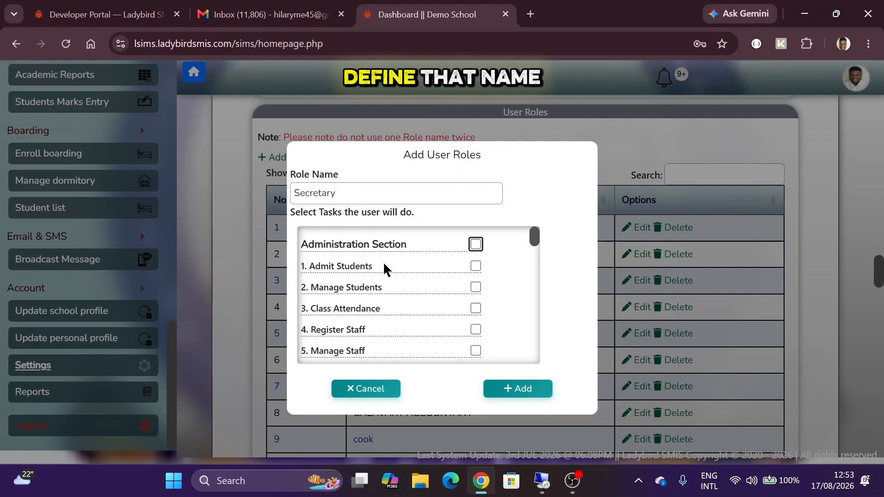
- Grant the role the Admit Students and Class Attendance tasks
{"action": "scroll", "coordinate": [383, 263], "scroll_direction": "down", "scroll_amount": 1}
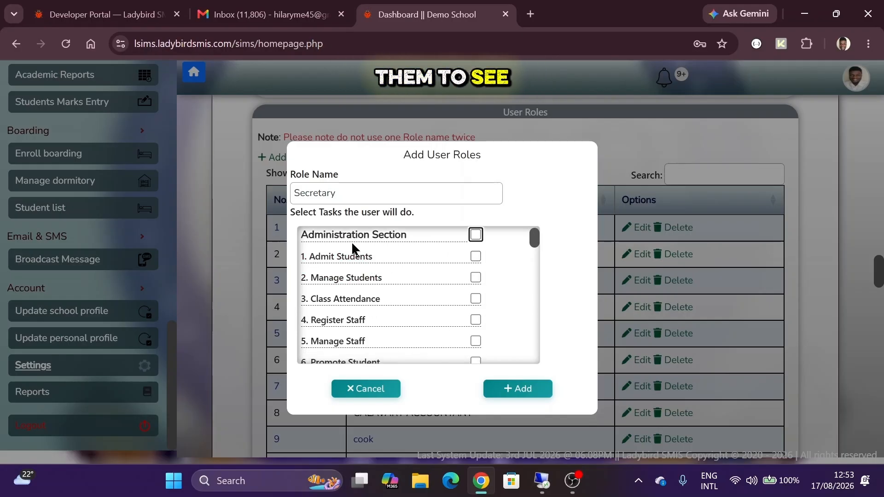
{"action": "scroll", "coordinate": [350, 271], "scroll_direction": "down", "scroll_amount": 5}
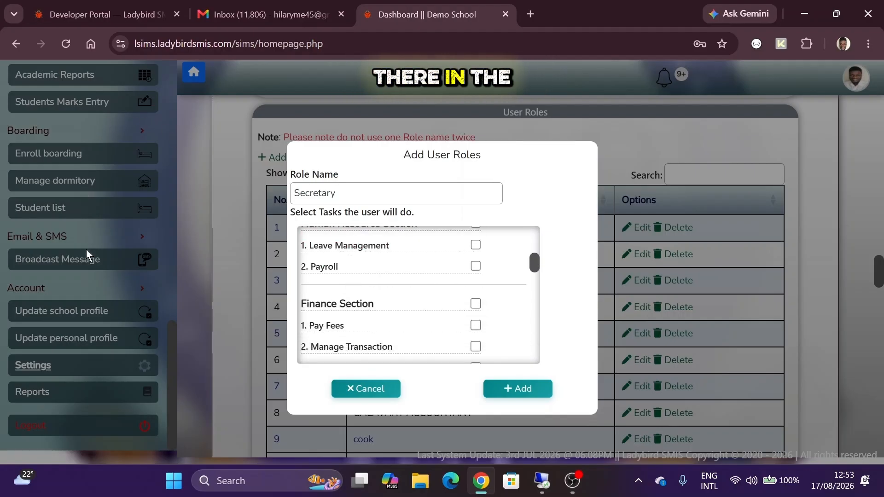
{"action": "scroll", "coordinate": [333, 258], "scroll_direction": "down", "scroll_amount": 5}
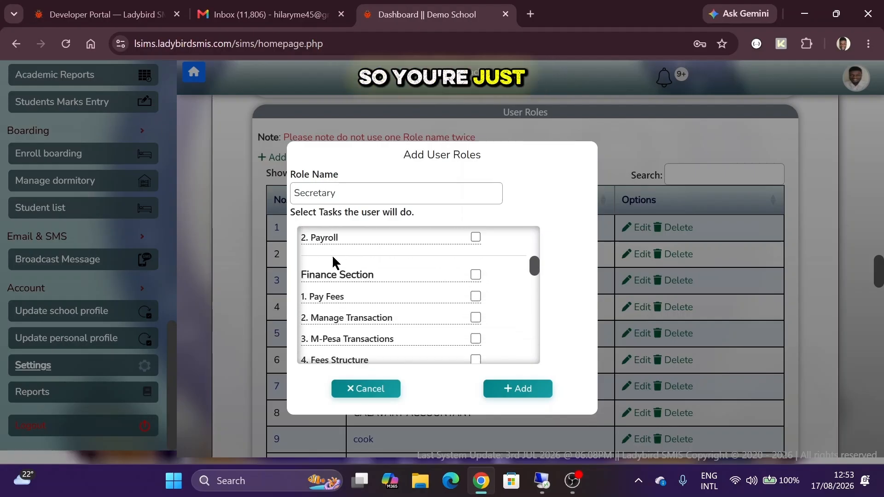
{"action": "scroll", "coordinate": [334, 260], "scroll_direction": "up", "scroll_amount": 8}
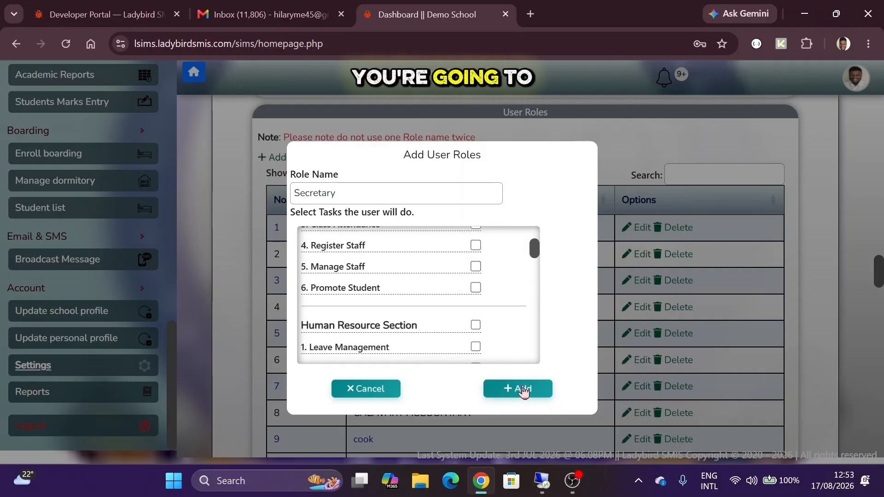
{"action": "scroll", "coordinate": [339, 258], "scroll_direction": "up", "scroll_amount": 2}
{"action": "scroll", "coordinate": [340, 258], "scroll_direction": "up", "scroll_amount": 2}
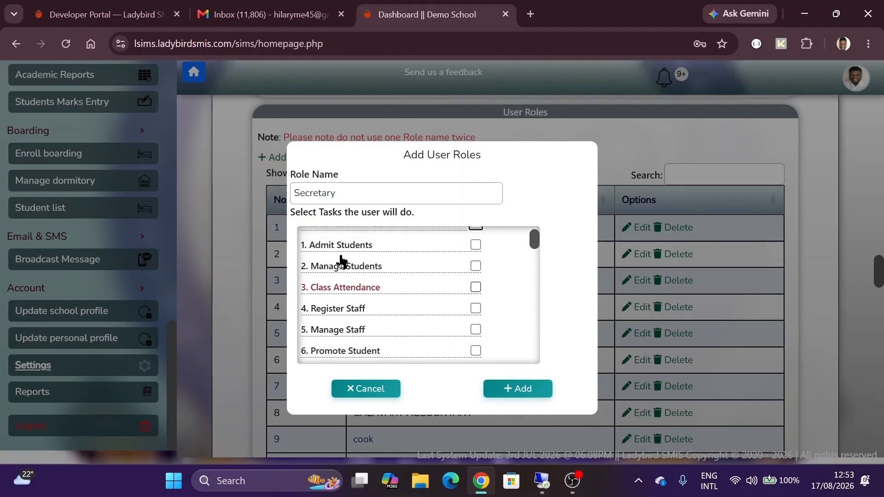
{"action": "left_click", "coordinate": [328, 259]}
{"action": "scroll", "coordinate": [327, 259], "scroll_direction": "down", "scroll_amount": 2}
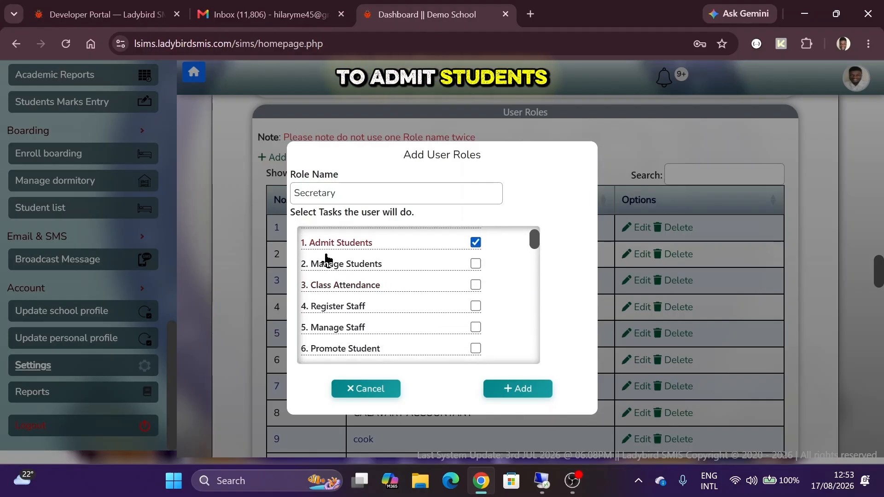
{"action": "double_click", "coordinate": [340, 260]}
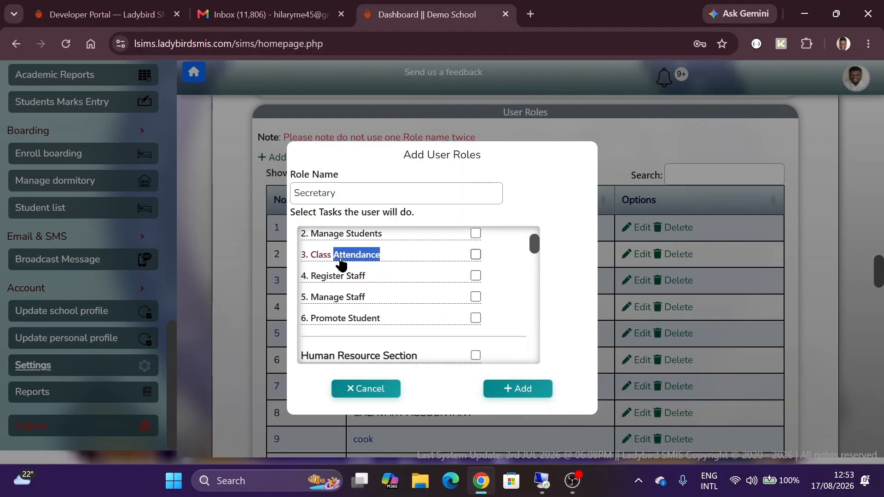
{"action": "left_click", "coordinate": [340, 260]}
- Add the Pay Fees and Fees Structure tasks and save the Secretary role
{"action": "scroll", "coordinate": [340, 261], "scroll_direction": "down", "scroll_amount": 2}
{"action": "scroll", "coordinate": [343, 276], "scroll_direction": "down", "scroll_amount": 3}
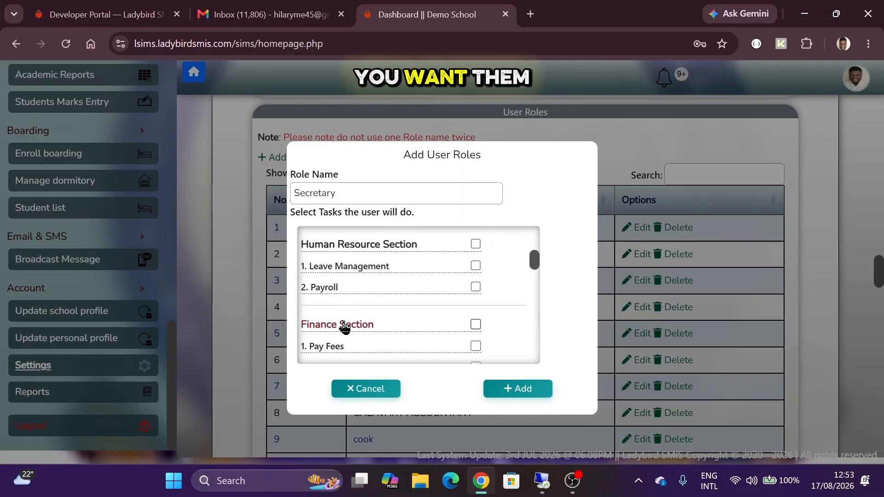
{"action": "left_click", "coordinate": [321, 314]}
{"action": "scroll", "coordinate": [321, 316], "scroll_direction": "down", "scroll_amount": 1}
{"action": "scroll", "coordinate": [321, 317], "scroll_direction": "down", "scroll_amount": 1}
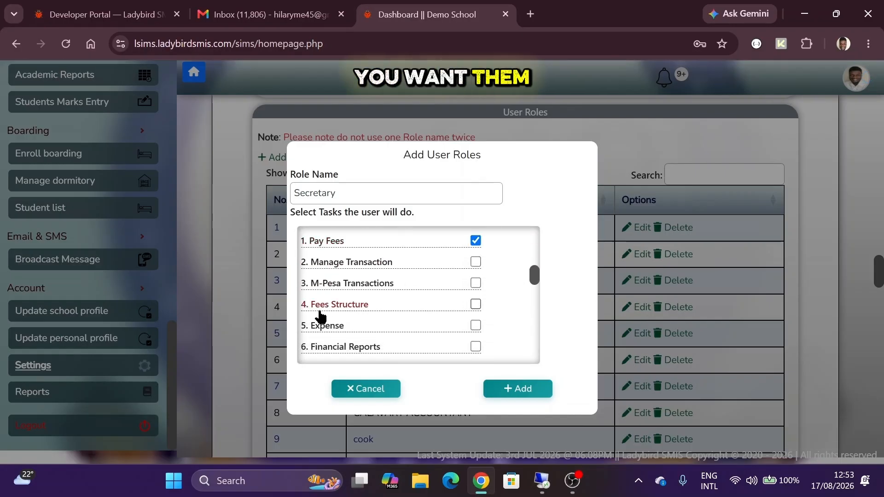
{"action": "left_click", "coordinate": [321, 315]}
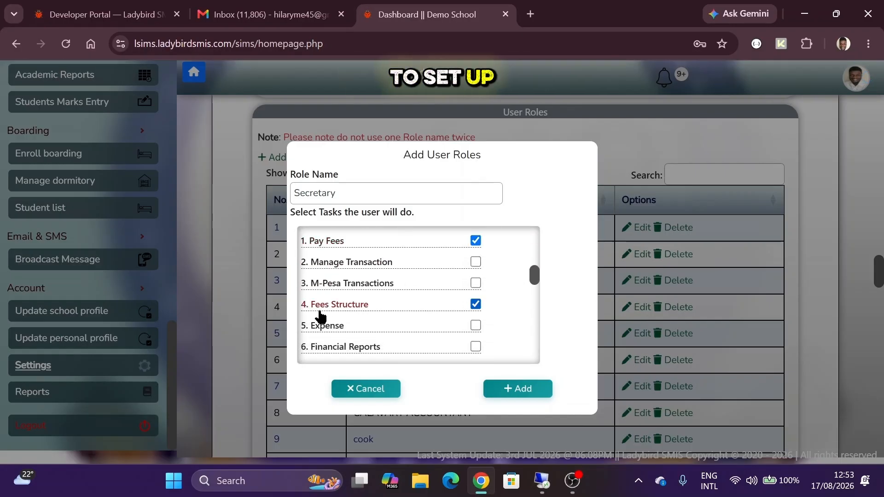
{"action": "left_click", "coordinate": [519, 394]}
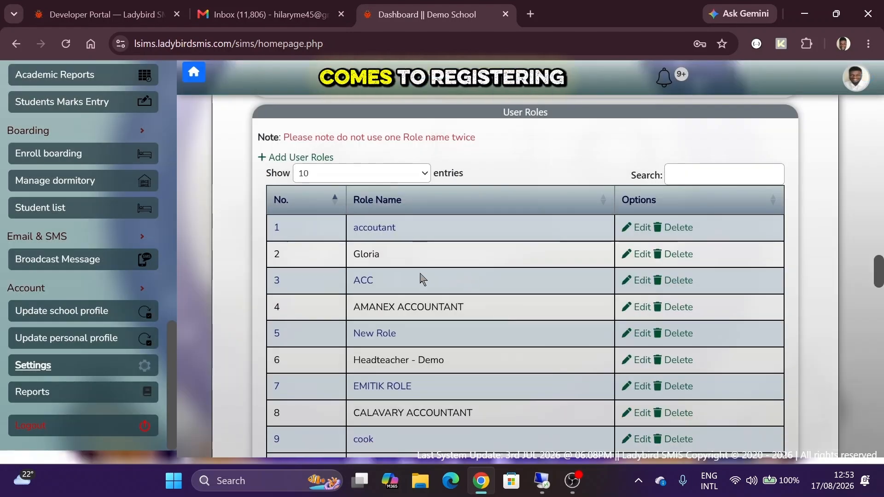
{"action": "scroll", "coordinate": [30, 106], "scroll_direction": "up", "scroll_amount": 10}
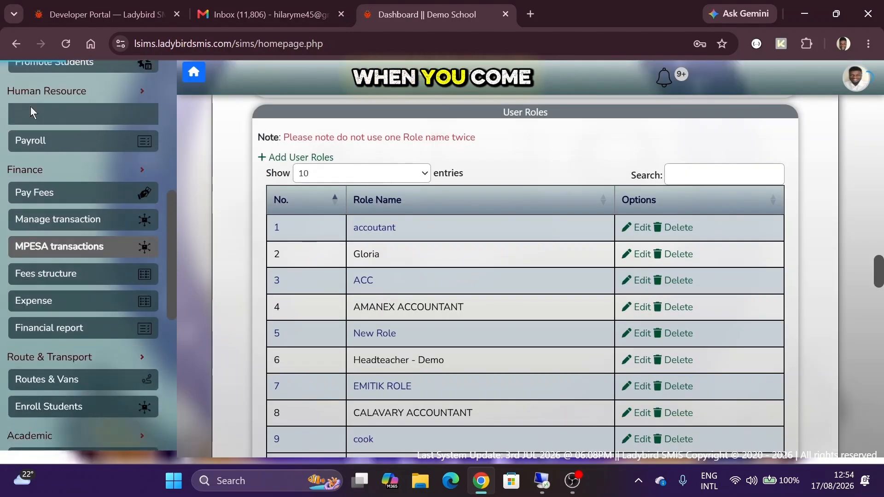
{"action": "left_click", "coordinate": [50, 277]}
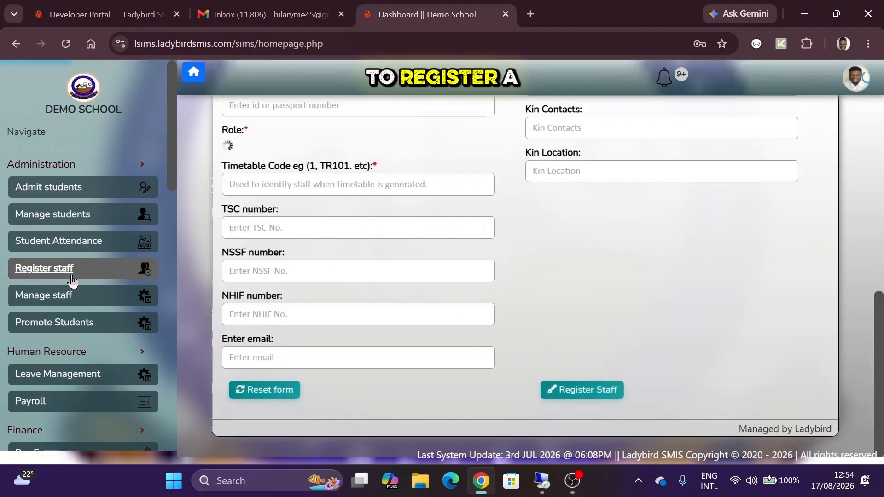
{"action": "scroll", "coordinate": [257, 175], "scroll_direction": "up", "scroll_amount": 2}
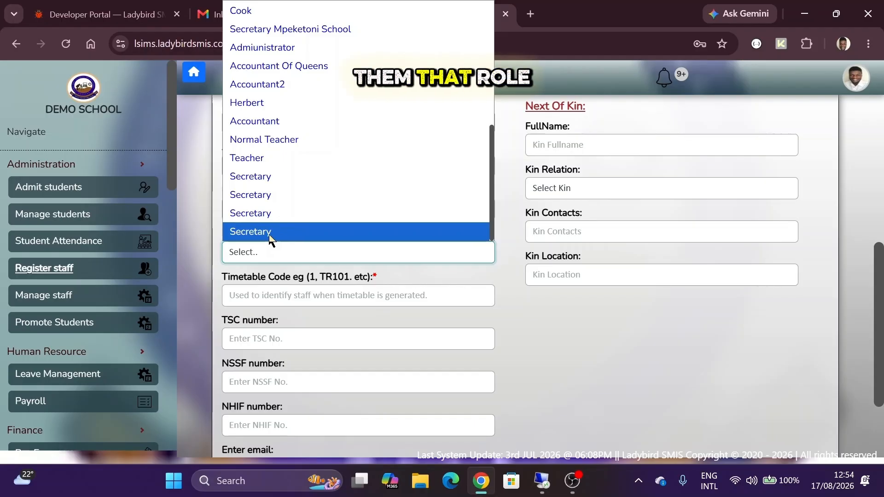
{"action": "scroll", "coordinate": [118, 211], "scroll_direction": "down", "scroll_amount": 4}
{"action": "scroll", "coordinate": [117, 210], "scroll_direction": "down", "scroll_amount": 15}
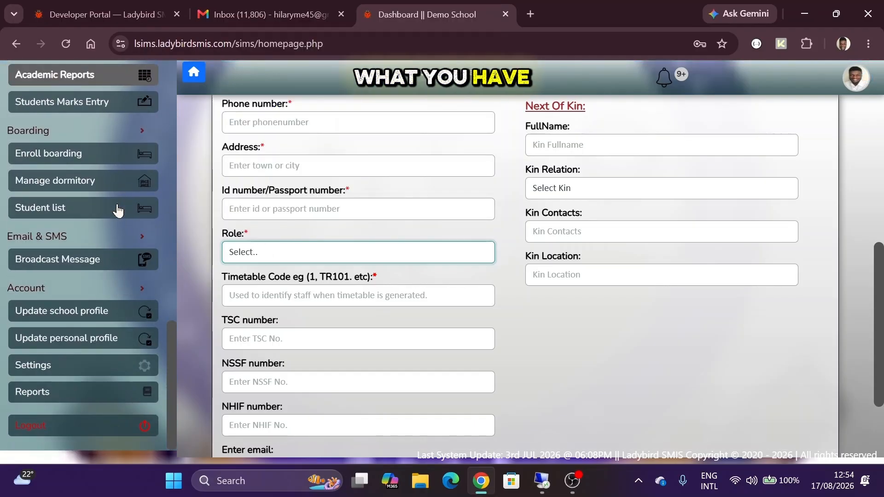
{"action": "left_click", "coordinate": [114, 366]}
- Scroll past the Bank Accounts list (KCB BANK, GITHURAI 45) and Email Set-Up to Payment Options
{"action": "scroll", "coordinate": [516, 350], "scroll_direction": "down", "scroll_amount": 15}
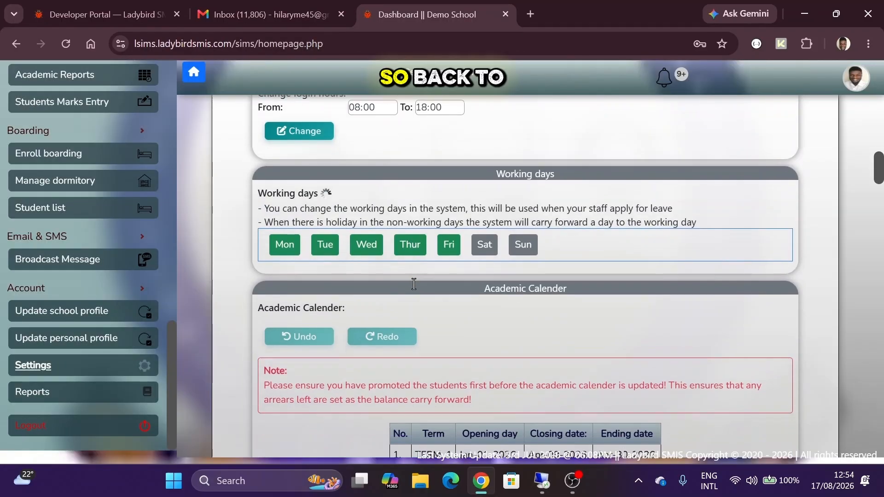
{"action": "scroll", "coordinate": [416, 289], "scroll_direction": "down", "scroll_amount": 10}
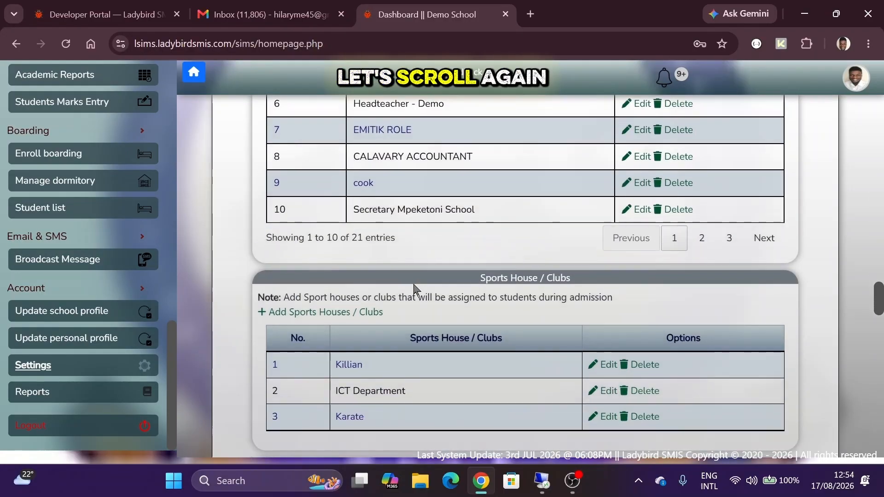
{"action": "scroll", "coordinate": [417, 289], "scroll_direction": "down", "scroll_amount": 6}
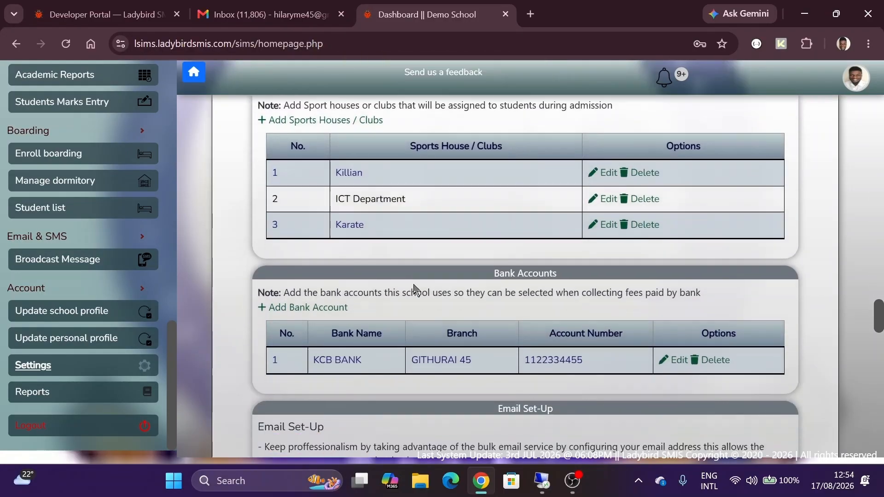
{"action": "scroll", "coordinate": [414, 284], "scroll_direction": "down", "scroll_amount": 1}
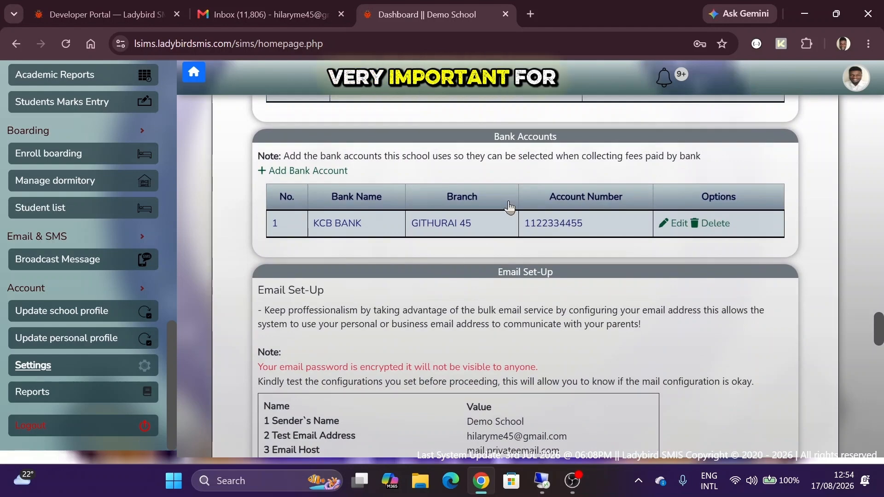
{"action": "scroll", "coordinate": [508, 203], "scroll_direction": "up", "scroll_amount": 3}
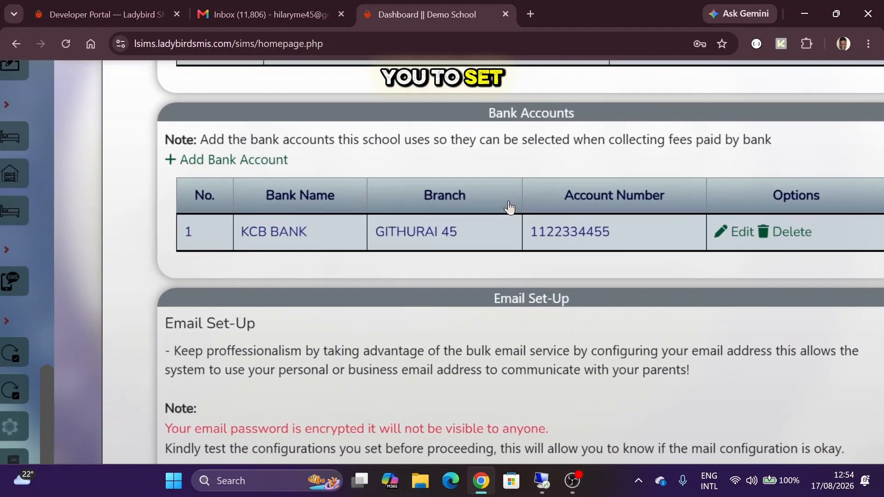
{"action": "triple_click", "coordinate": [540, 113]}
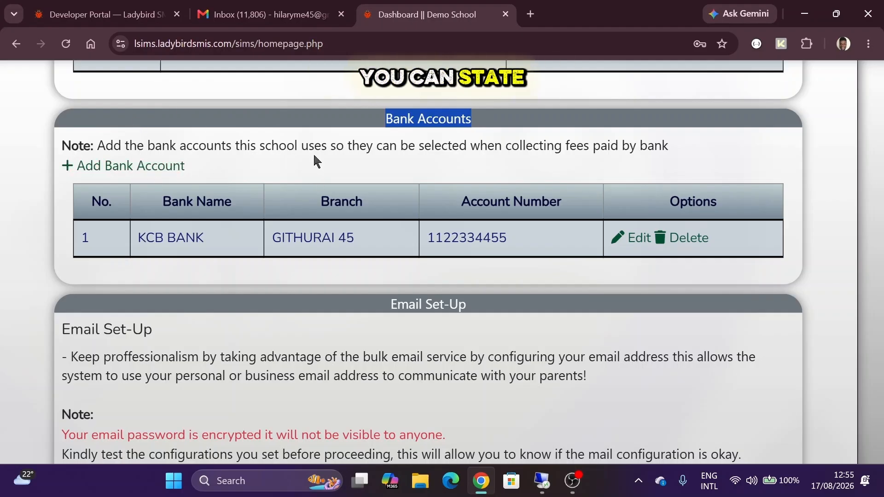
{"action": "scroll", "coordinate": [313, 154], "scroll_direction": "down", "scroll_amount": 3}
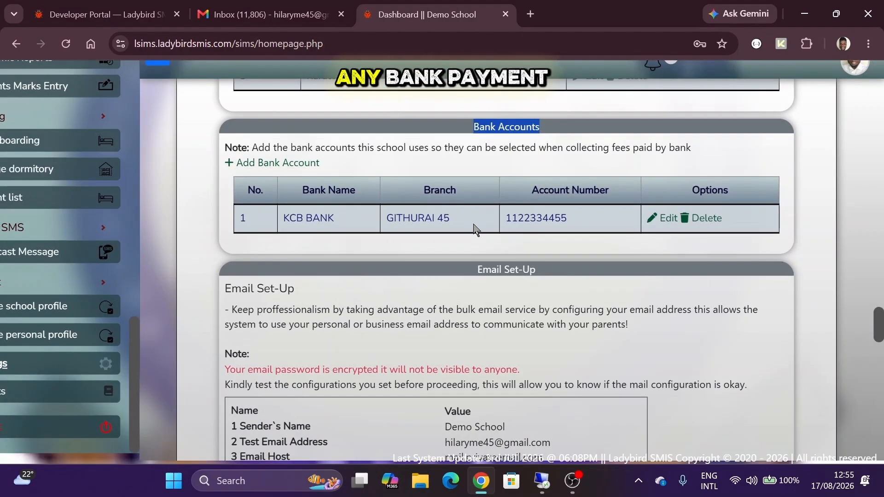
- Zoom in on the Payment Options heading and launch '+ Set-up Payment Options' to add a description
{"action": "scroll", "coordinate": [474, 229], "scroll_direction": "down", "scroll_amount": 10}
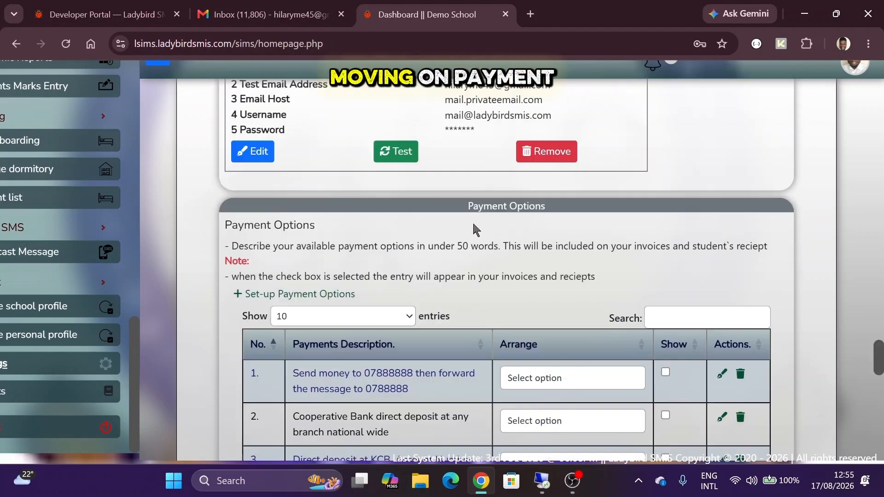
{"action": "scroll", "coordinate": [475, 229], "scroll_direction": "up", "scroll_amount": 1}
{"action": "key", "text": "ctrl+plus"}
{"action": "key", "text": "ctrl+plus"}
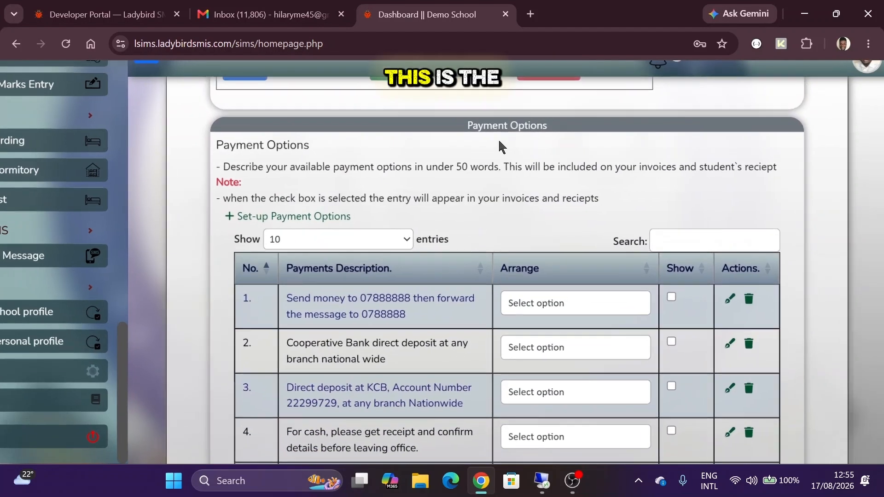
{"action": "triple_click", "coordinate": [511, 118]}
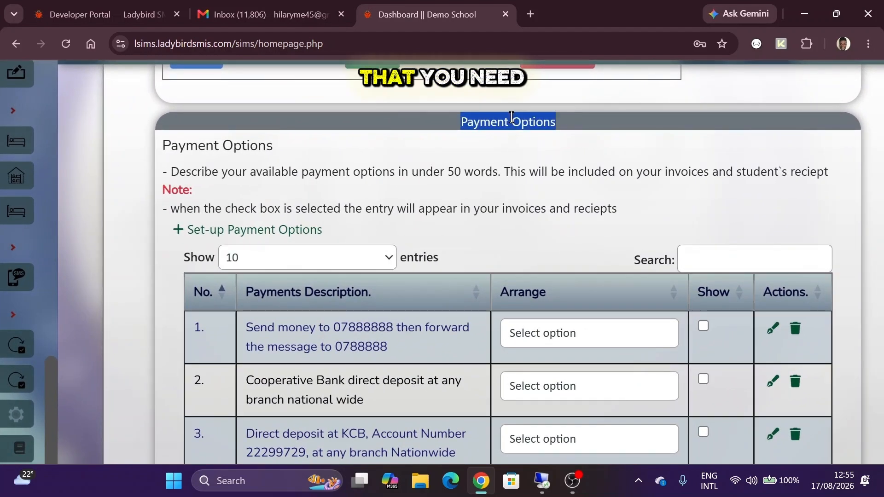
{"action": "left_click", "coordinate": [465, 182]}
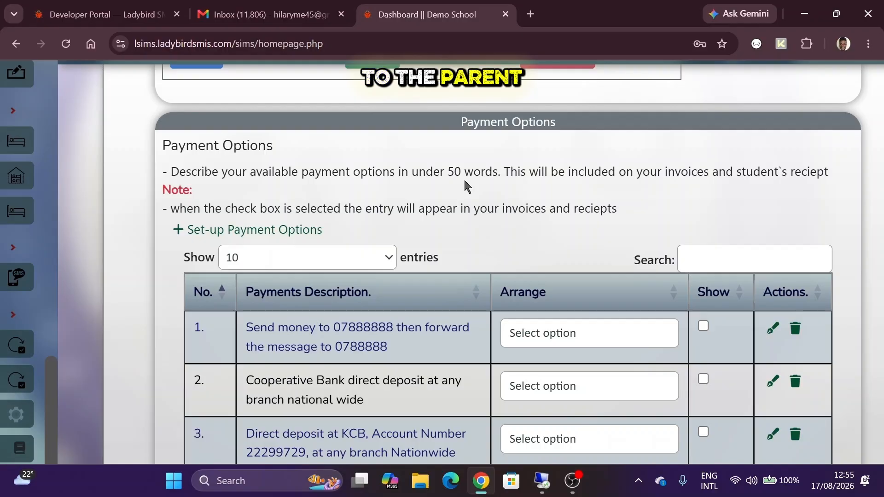
{"action": "scroll", "coordinate": [464, 181], "scroll_direction": "down", "scroll_amount": 1}
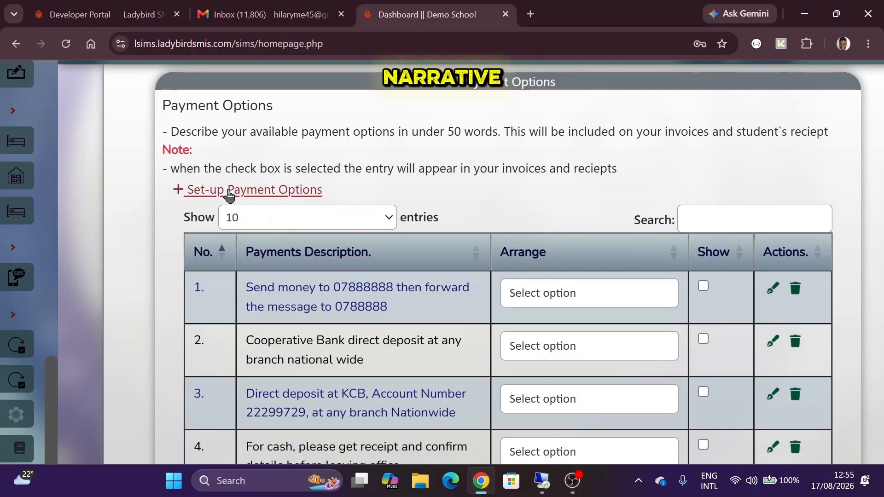
{"action": "left_click", "coordinate": [246, 191]}
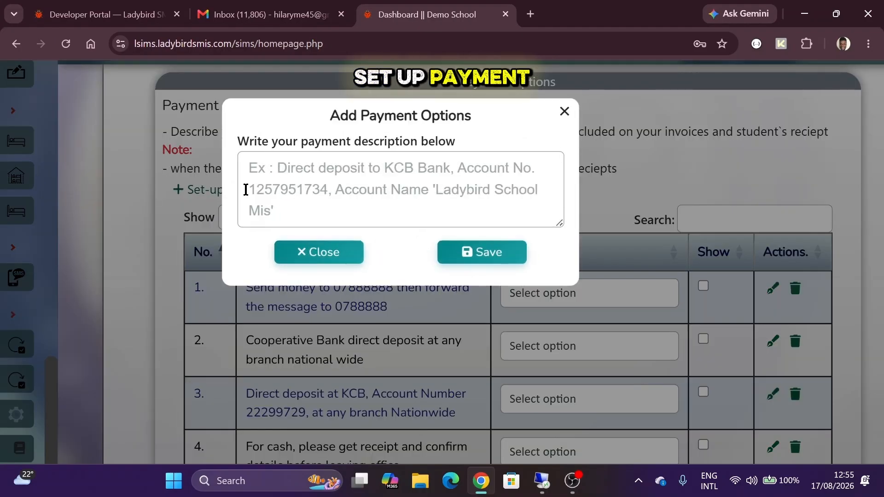
- Save a payment option 'Direct deposit to KCB Bank' with the account number and 'Include admission no on the payment details.'
{"action": "left_click", "coordinate": [303, 194]}
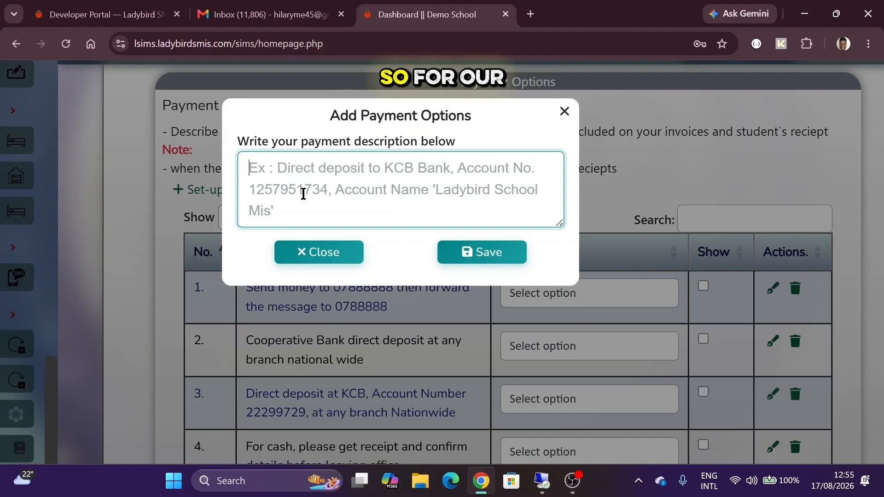
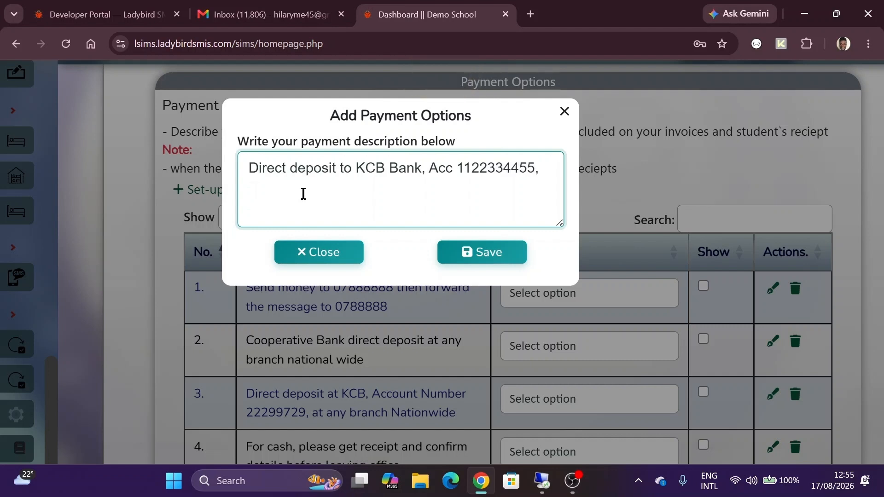
{"action": "key", "text": "BackSpace"}
{"action": "key", "text": "BackSpace"}
{"action": "key", "text": "BackSpace"}
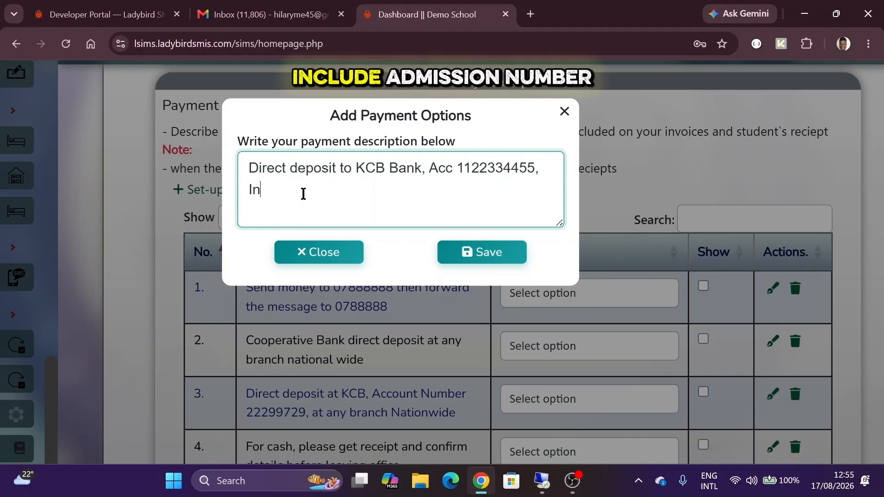
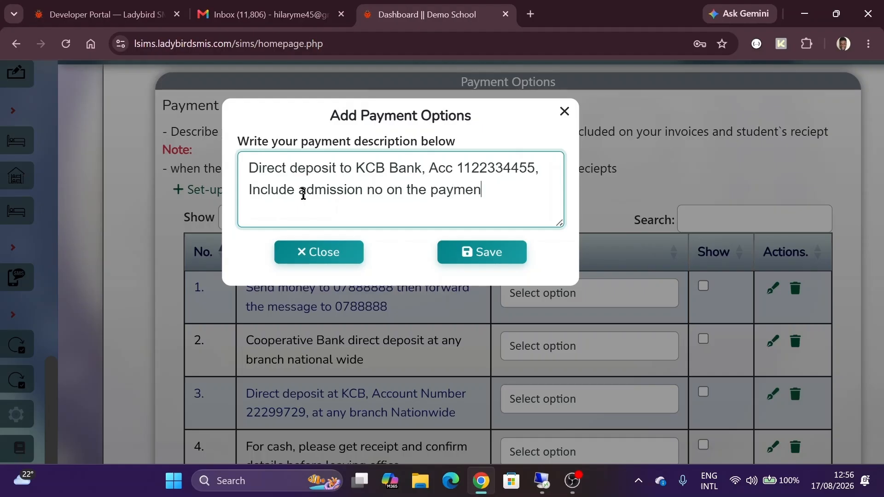
{"action": "left_click", "coordinate": [465, 251]}
{"action": "scroll", "coordinate": [466, 253], "scroll_direction": "down", "scroll_amount": 8}
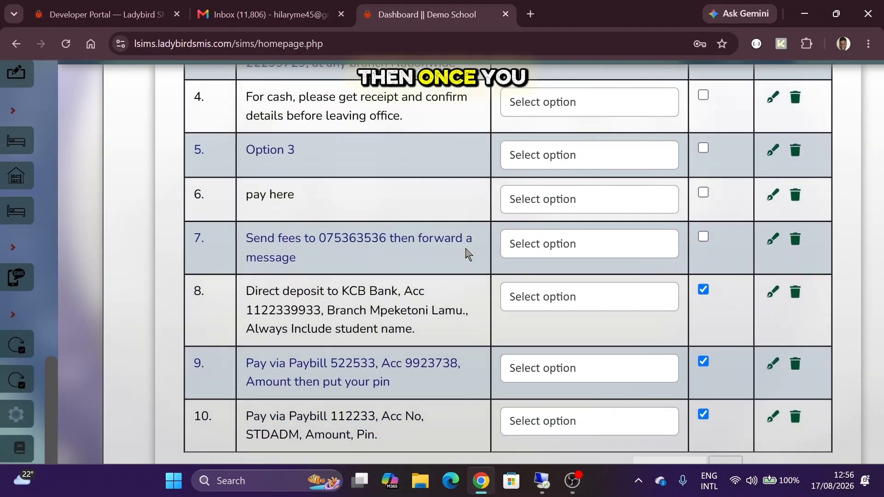
- Save the payment options settings and scroll through the updated table
{"action": "scroll", "coordinate": [467, 253], "scroll_direction": "down", "scroll_amount": 4}
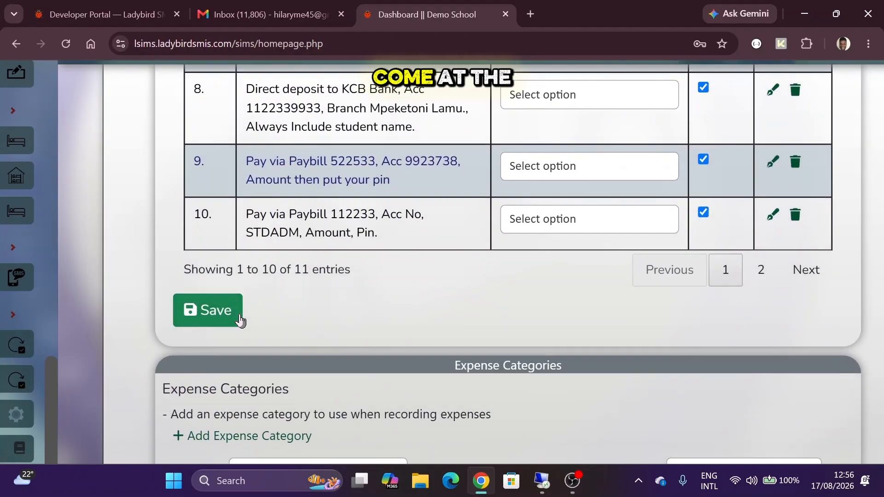
{"action": "left_click", "coordinate": [238, 312]}
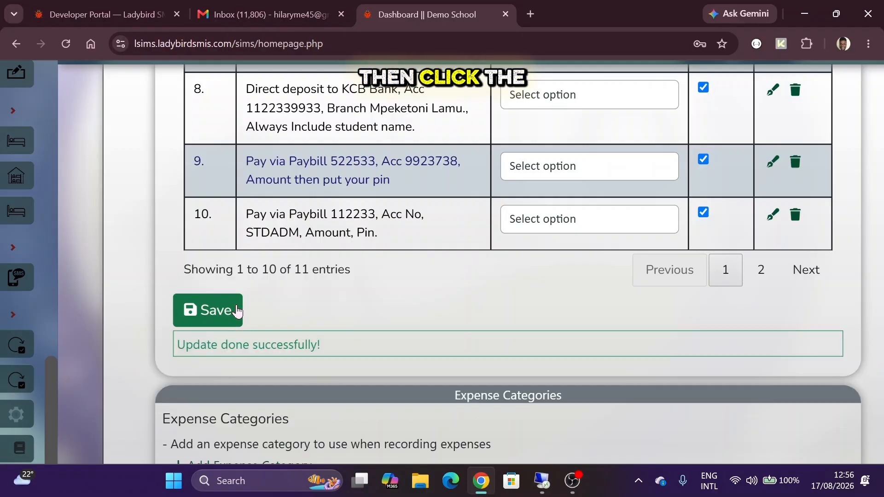
{"action": "scroll", "coordinate": [270, 234], "scroll_direction": "down", "scroll_amount": 5}
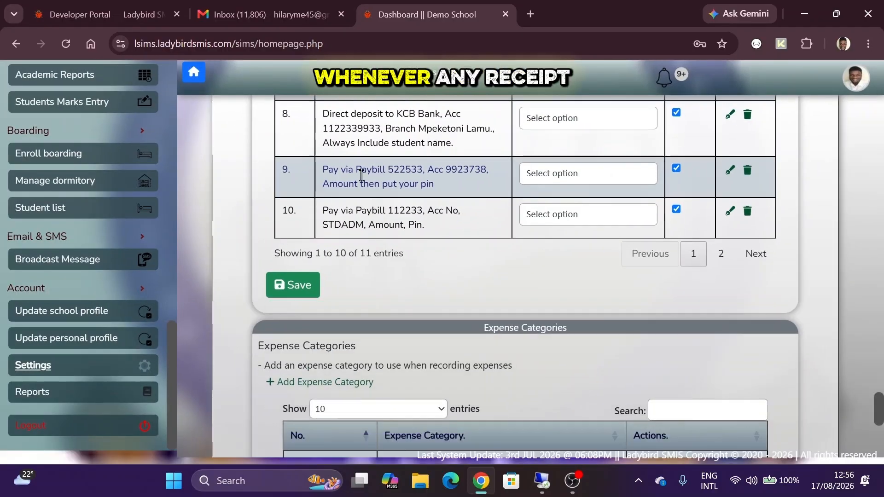
{"action": "scroll", "coordinate": [360, 173], "scroll_direction": "up", "scroll_amount": 3}
{"action": "scroll", "coordinate": [361, 177], "scroll_direction": "up", "scroll_amount": 3}
{"action": "scroll", "coordinate": [362, 176], "scroll_direction": "up", "scroll_amount": 2}
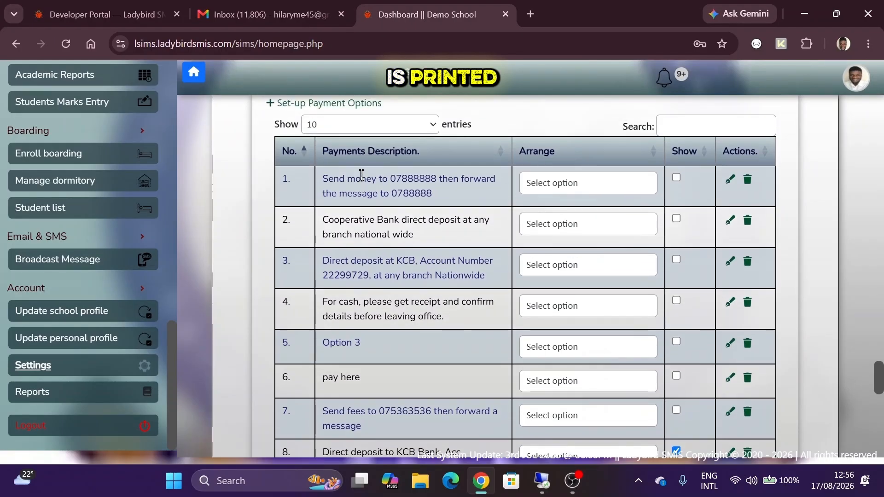
{"action": "scroll", "coordinate": [361, 175], "scroll_direction": "down", "scroll_amount": 3}
{"action": "scroll", "coordinate": [362, 176], "scroll_direction": "down", "scroll_amount": 2}
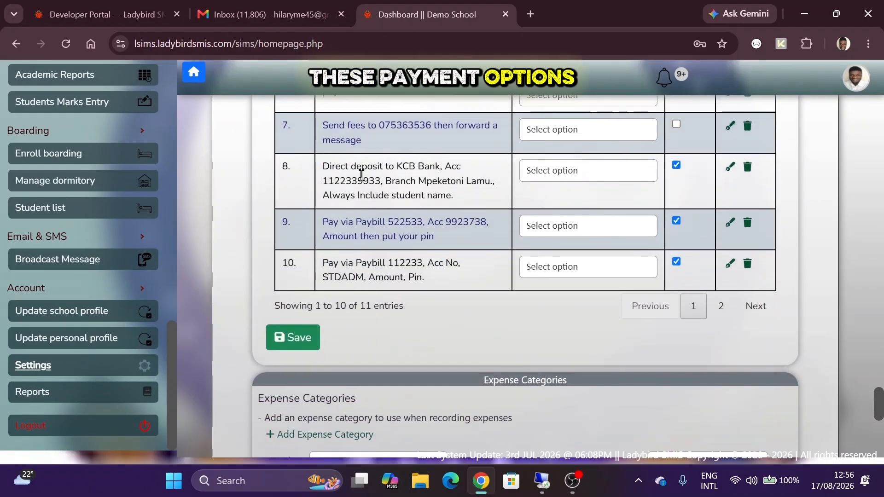
{"action": "scroll", "coordinate": [361, 176], "scroll_direction": "up", "scroll_amount": 5}
{"action": "scroll", "coordinate": [362, 176], "scroll_direction": "up", "scroll_amount": 1}
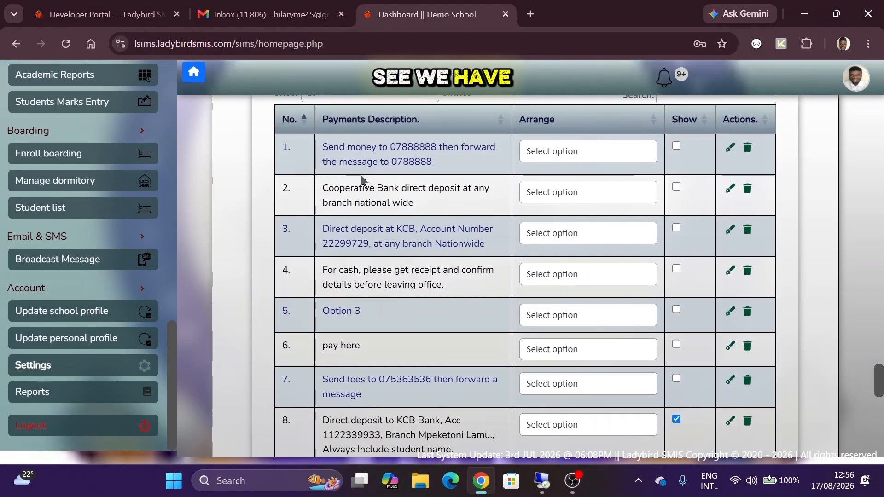
{"action": "scroll", "coordinate": [362, 178], "scroll_direction": "up", "scroll_amount": 2}
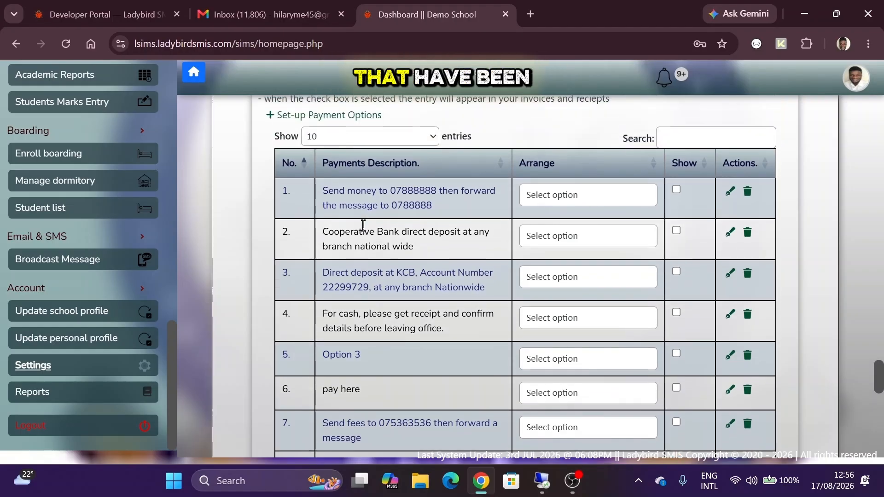
{"action": "scroll", "coordinate": [363, 227], "scroll_direction": "up", "scroll_amount": 3}
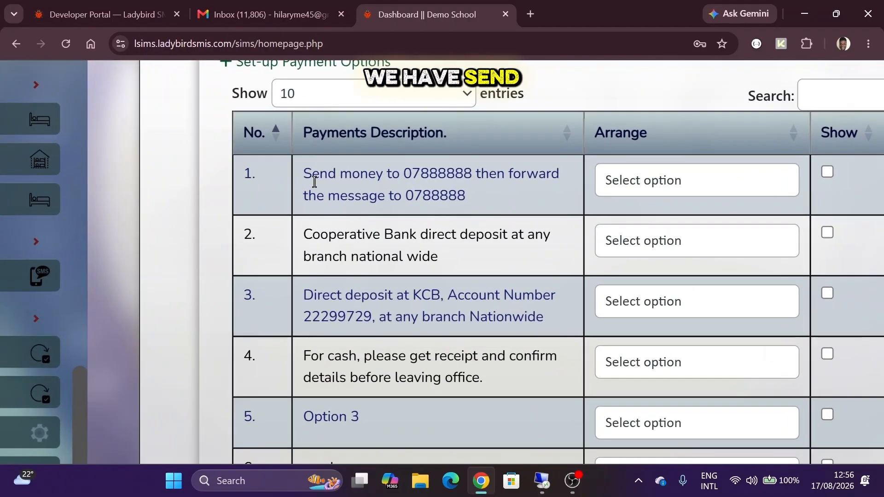
- Review the first payment description and its Arrange ordering dropdown, leaving the order unchanged
{"action": "left_click_drag", "start_coordinate": [315, 182], "coordinate": [467, 197]}
{"action": "left_click", "coordinate": [468, 198]}
{"action": "scroll", "coordinate": [356, 216], "scroll_direction": "down", "scroll_amount": 1}
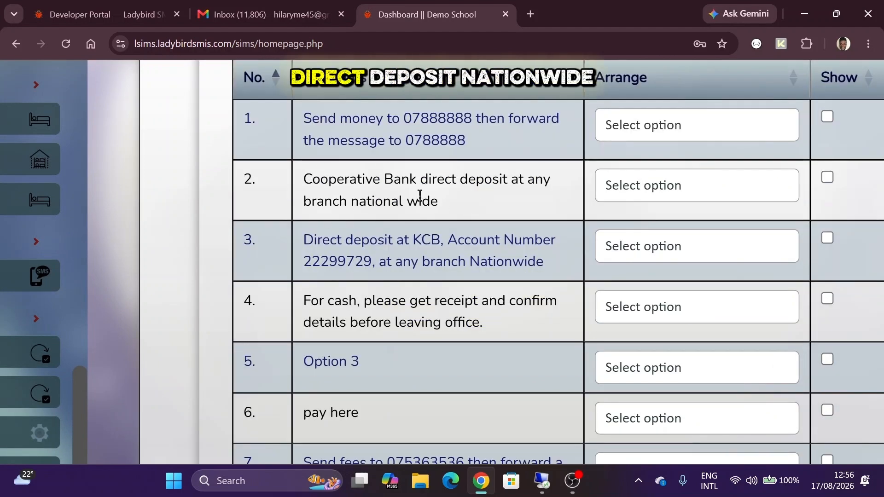
{"action": "scroll", "coordinate": [420, 195], "scroll_direction": "right", "scroll_amount": 2}
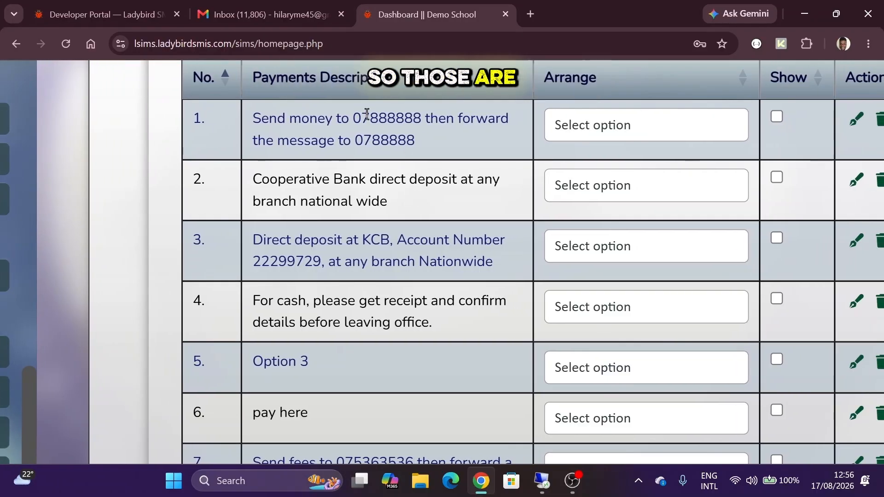
{"action": "scroll", "coordinate": [479, 184], "scroll_direction": "up", "scroll_amount": 1}
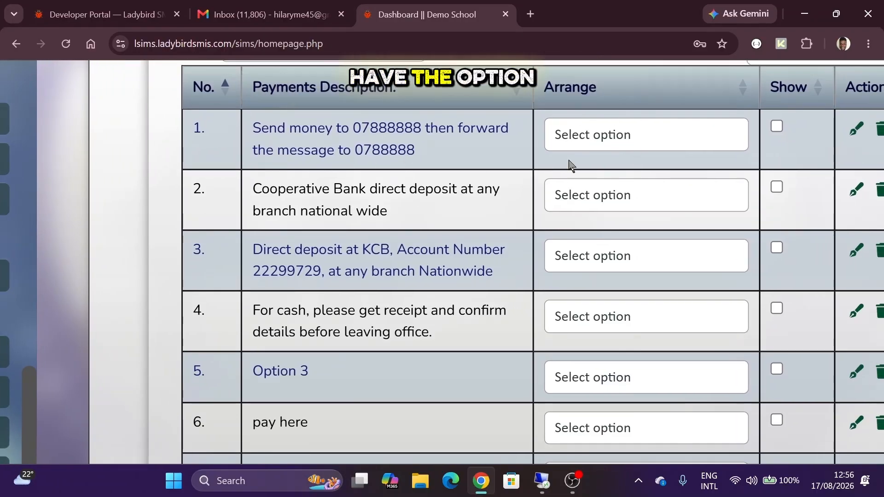
{"action": "left_click", "coordinate": [582, 133]}
{"action": "left_click", "coordinate": [582, 134]}
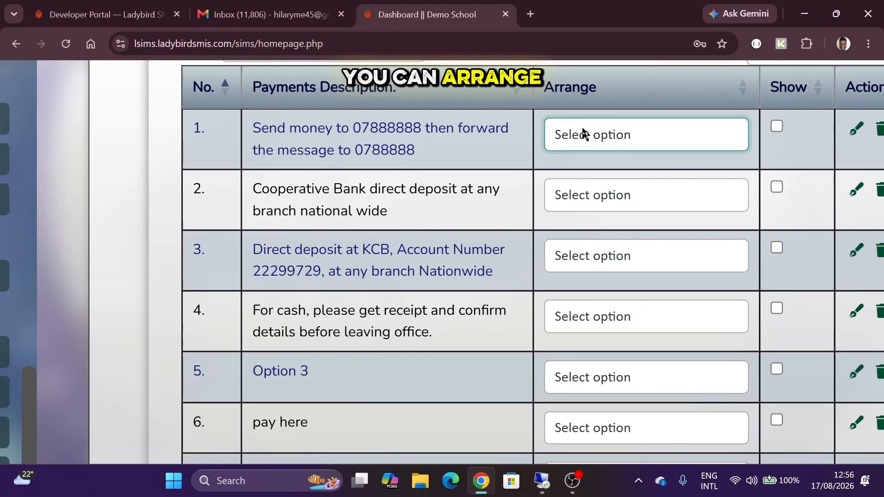
{"action": "left_click", "coordinate": [476, 160]}
{"action": "scroll", "coordinate": [475, 160], "scroll_direction": "right", "scroll_amount": 4}
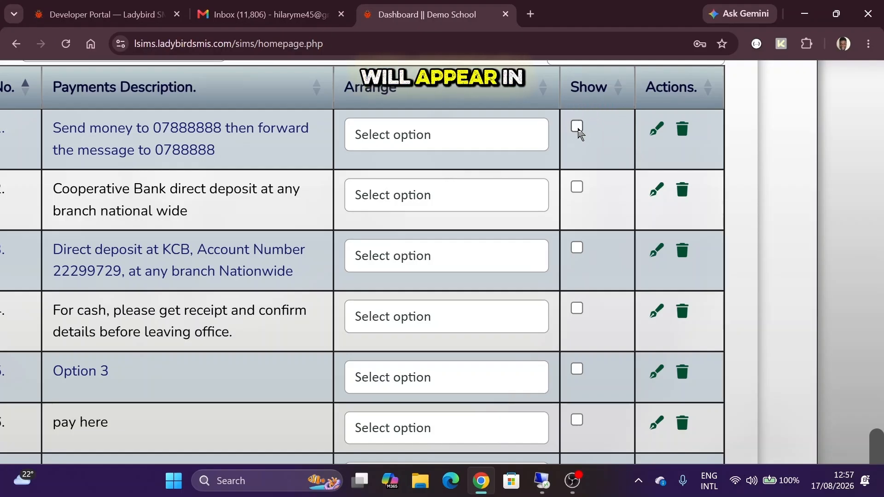
{"action": "scroll", "coordinate": [578, 133], "scroll_direction": "down", "scroll_amount": 6}
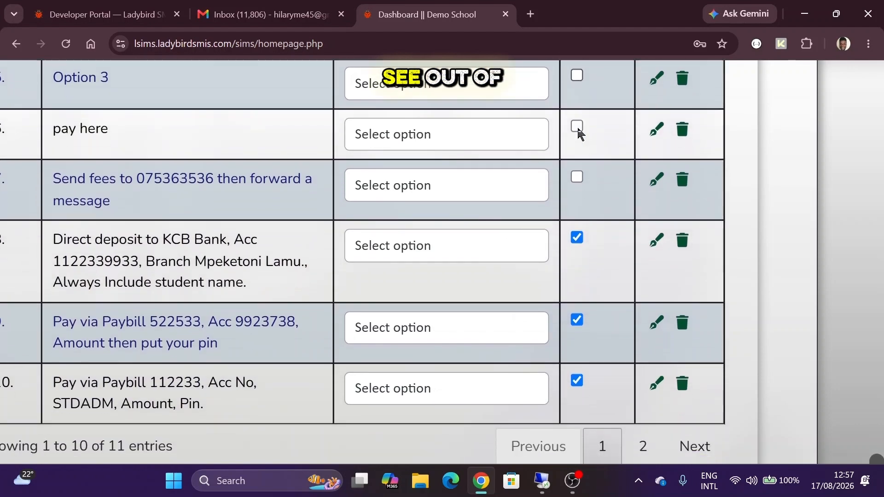
{"action": "scroll", "coordinate": [578, 134], "scroll_direction": "down", "scroll_amount": 1}
{"action": "scroll", "coordinate": [578, 134], "scroll_direction": "down", "scroll_amount": 3}
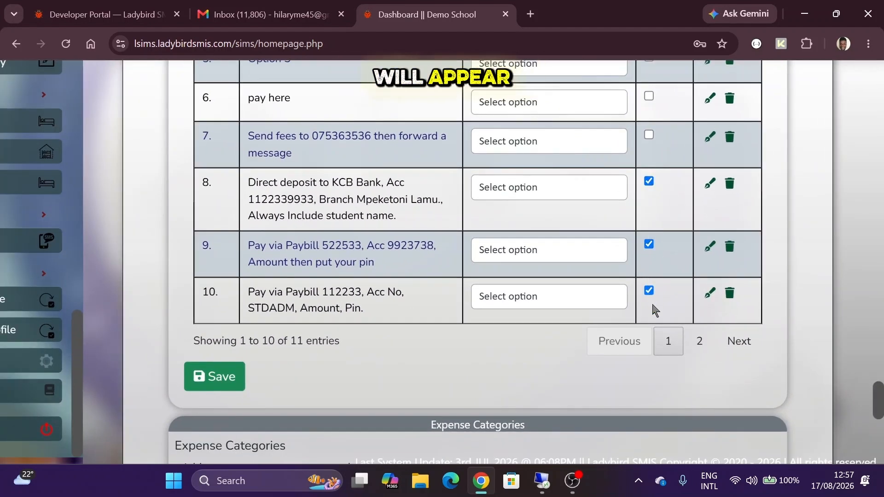
{"action": "scroll", "coordinate": [692, 340], "scroll_direction": "down", "scroll_amount": 8}
{"action": "scroll", "coordinate": [647, 193], "scroll_direction": "up", "scroll_amount": 6}
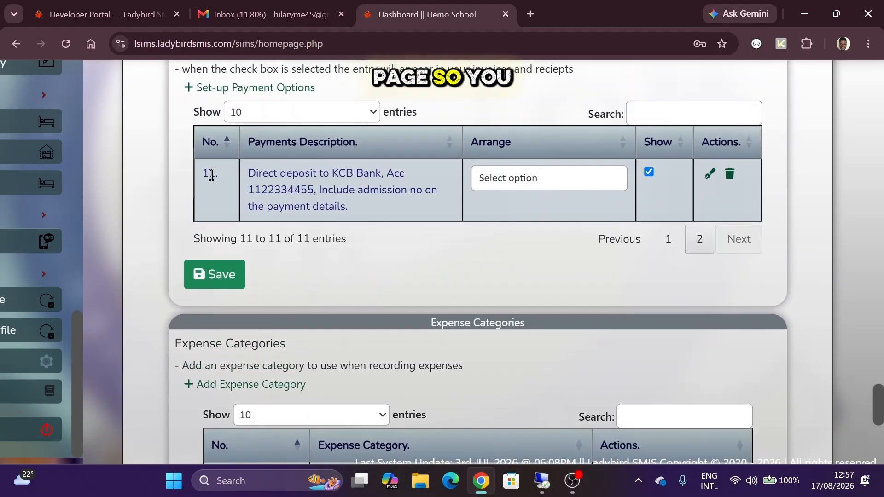
{"action": "left_click_drag", "start_coordinate": [207, 173], "coordinate": [229, 178]}
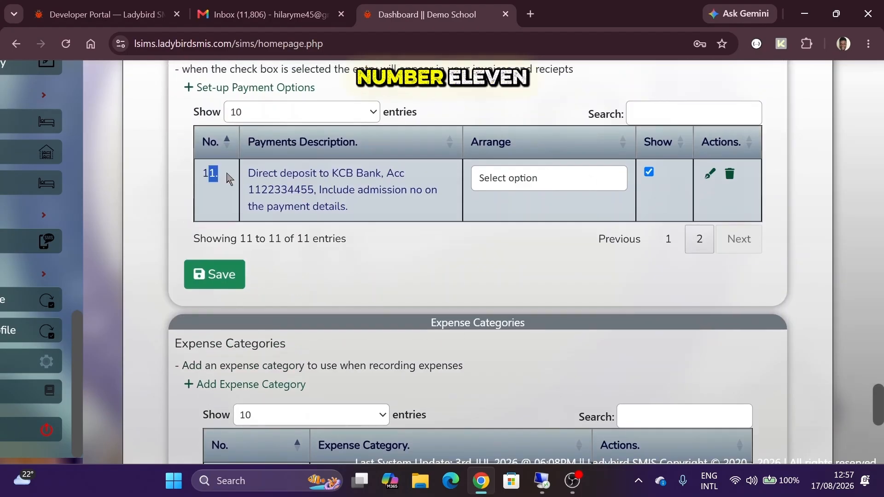
{"action": "left_click", "coordinate": [669, 239]}
{"action": "scroll", "coordinate": [676, 243], "scroll_direction": "down", "scroll_amount": 7}
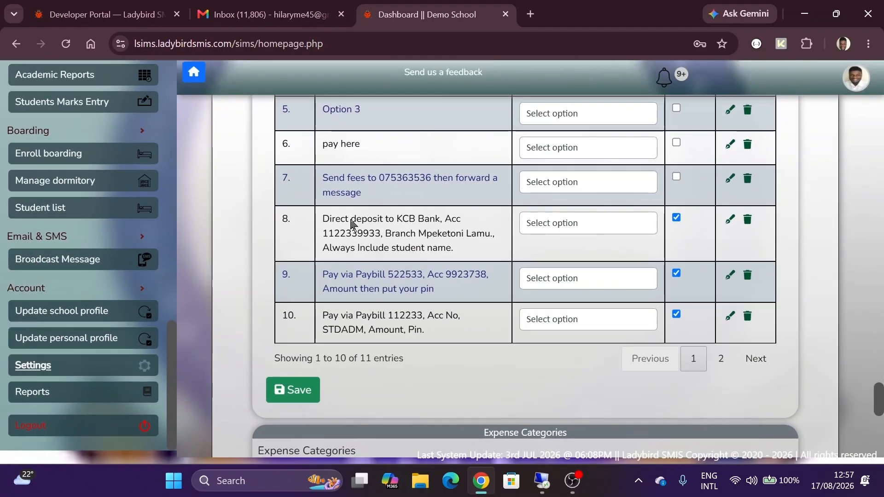
{"action": "scroll", "coordinate": [654, 208], "scroll_direction": "up", "scroll_amount": 2}
{"action": "scroll", "coordinate": [654, 208], "scroll_direction": "up", "scroll_amount": 3}
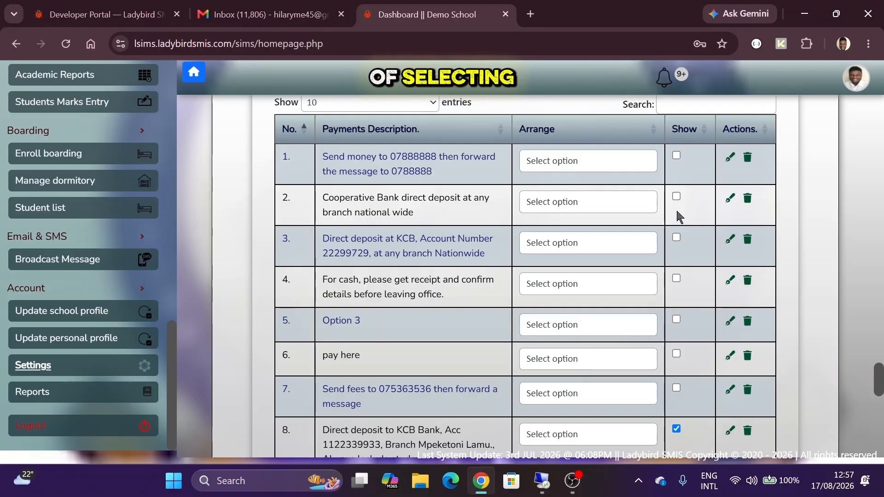
{"action": "scroll", "coordinate": [690, 324], "scroll_direction": "down", "scroll_amount": 1}
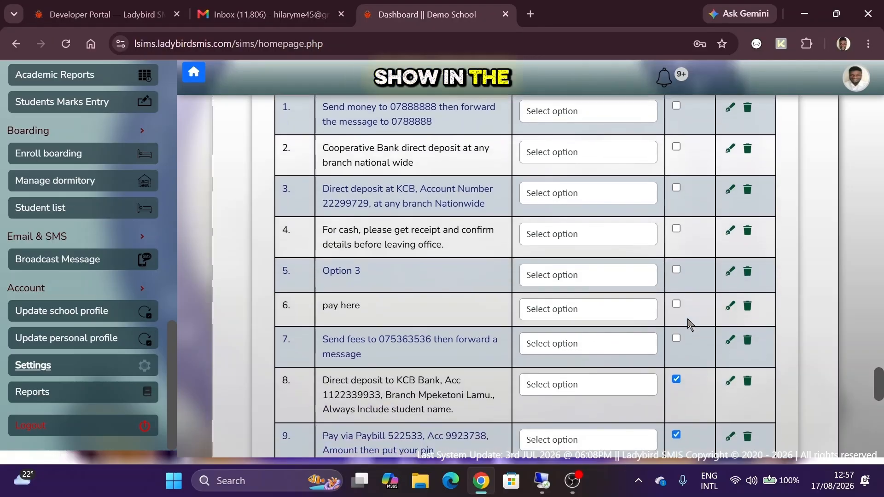
{"action": "scroll", "coordinate": [679, 115], "scroll_direction": "up", "scroll_amount": 1}
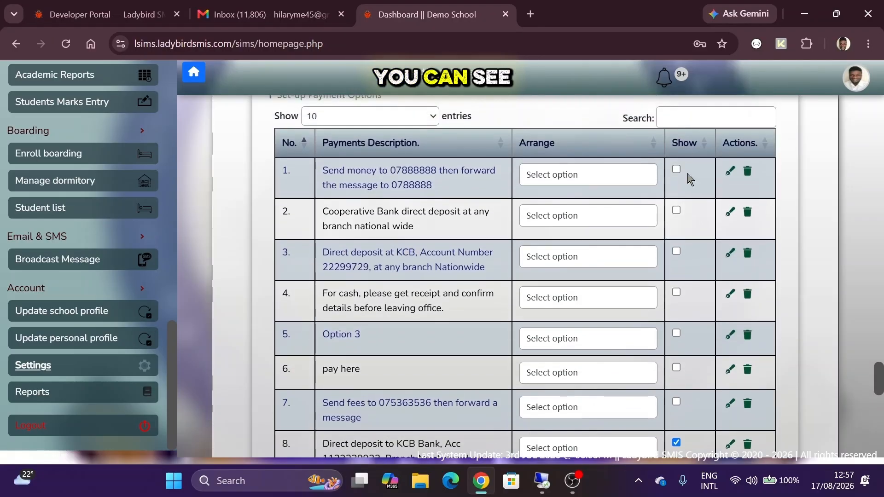
{"action": "scroll", "coordinate": [689, 198], "scroll_direction": "down", "scroll_amount": 1}
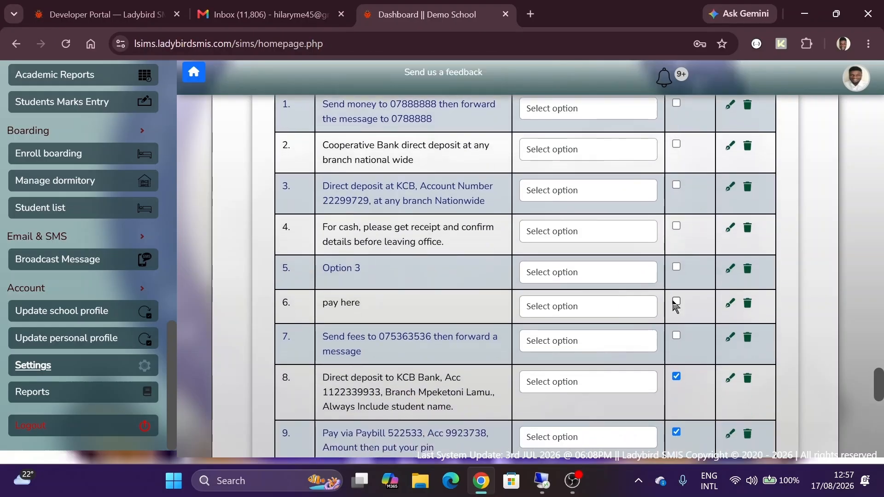
{"action": "scroll", "coordinate": [676, 305], "scroll_direction": "down", "scroll_amount": 2}
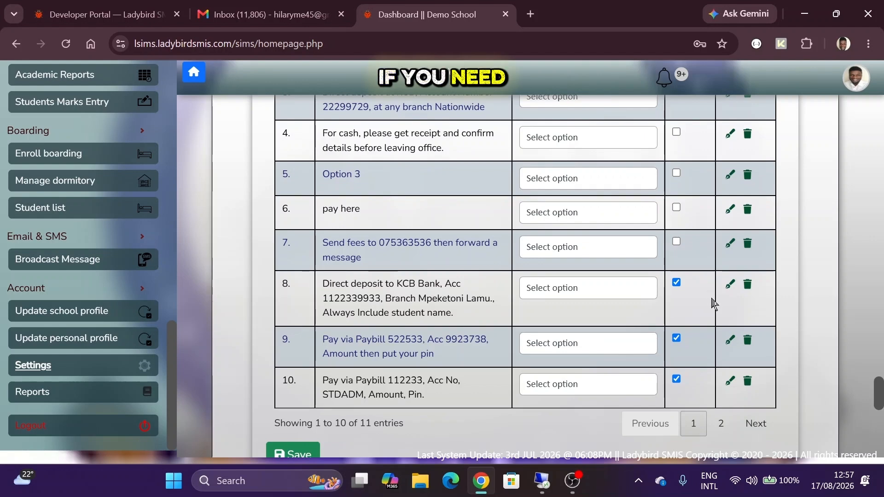
{"action": "scroll", "coordinate": [731, 294], "scroll_direction": "up", "scroll_amount": 5}
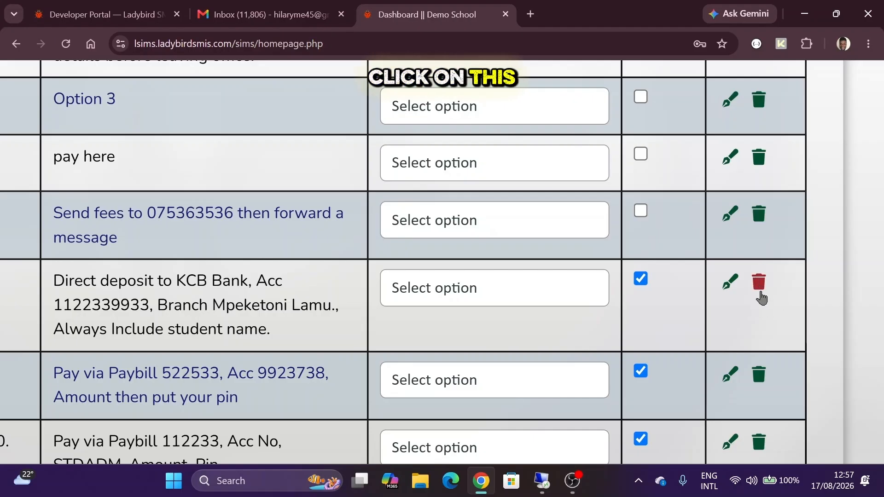
{"action": "scroll", "coordinate": [758, 281], "scroll_direction": "down", "scroll_amount": 2}
{"action": "scroll", "coordinate": [757, 285], "scroll_direction": "down", "scroll_amount": 3}
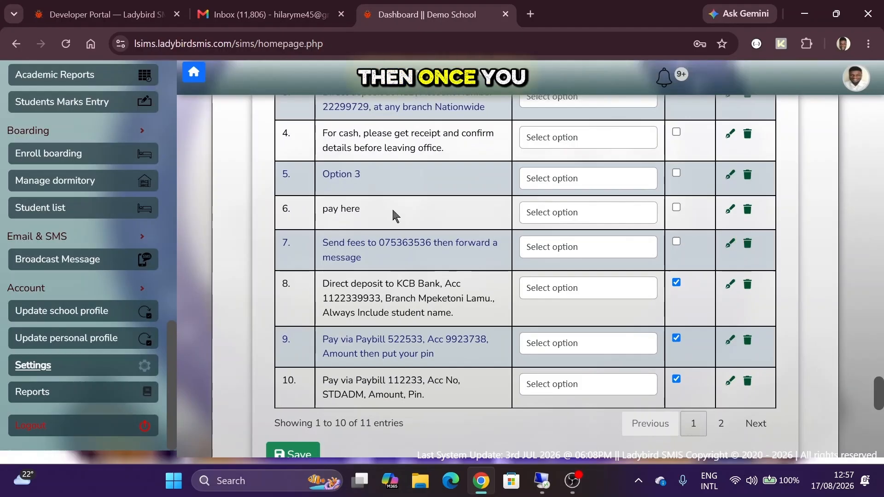
{"action": "scroll", "coordinate": [393, 210], "scroll_direction": "down", "scroll_amount": 3}
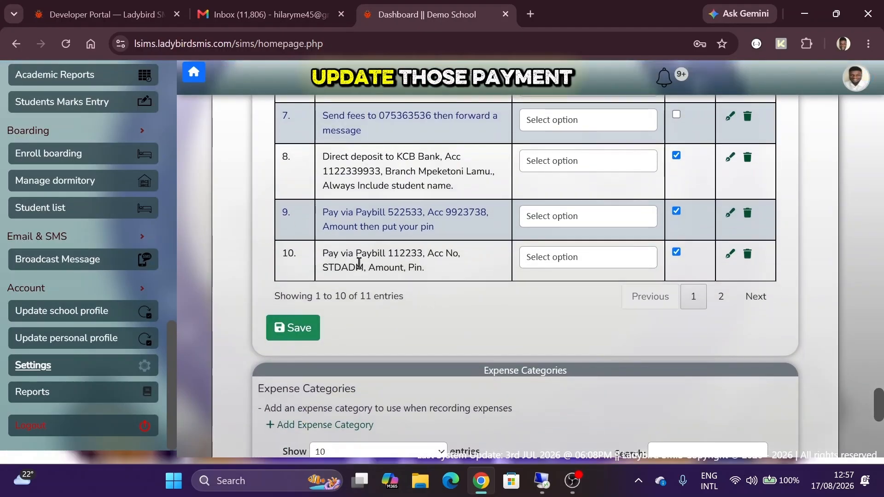
{"action": "scroll", "coordinate": [359, 263], "scroll_direction": "down", "scroll_amount": 2}
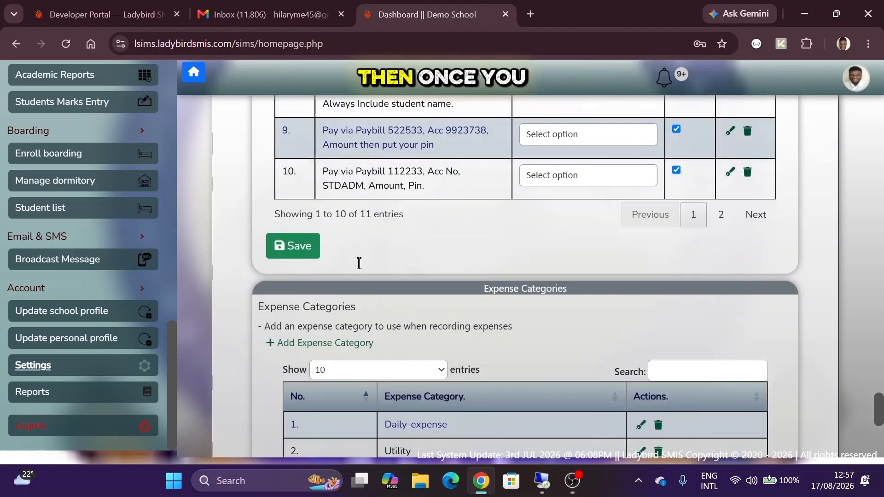
{"action": "scroll", "coordinate": [359, 262], "scroll_direction": "down", "scroll_amount": 2}
{"action": "scroll", "coordinate": [530, 214], "scroll_direction": "down", "scroll_amount": 1}
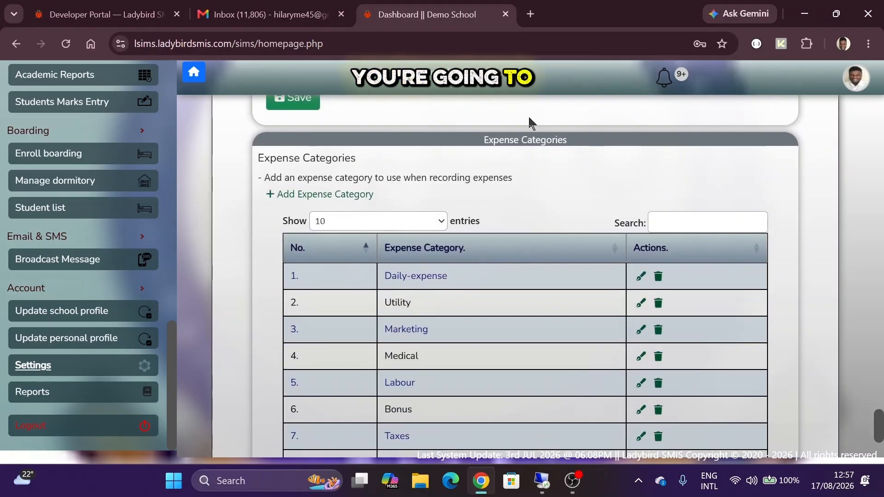
{"action": "triple_click", "coordinate": [501, 139]}
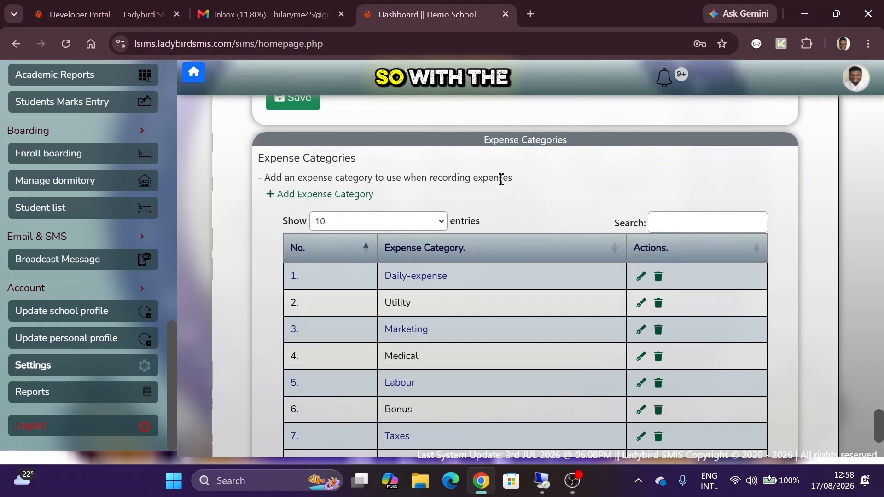
{"action": "scroll", "coordinate": [501, 175], "scroll_direction": "down", "scroll_amount": 1}
{"action": "scroll", "coordinate": [502, 184], "scroll_direction": "down", "scroll_amount": 1}
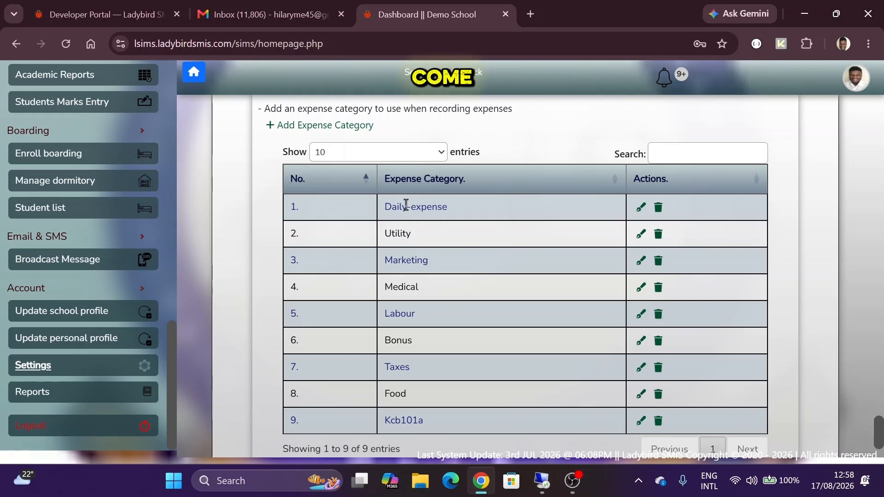
{"action": "scroll", "coordinate": [404, 203], "scroll_direction": "down", "scroll_amount": 1}
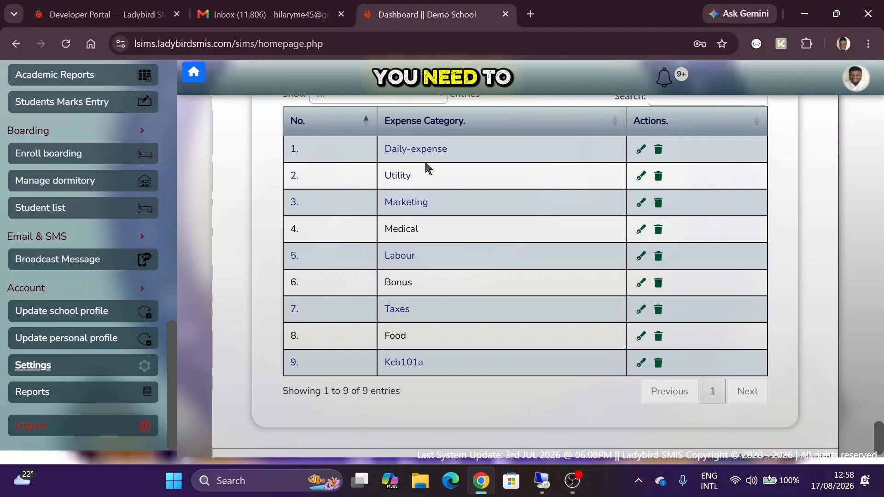
{"action": "scroll", "coordinate": [428, 168], "scroll_direction": "up", "scroll_amount": 1}
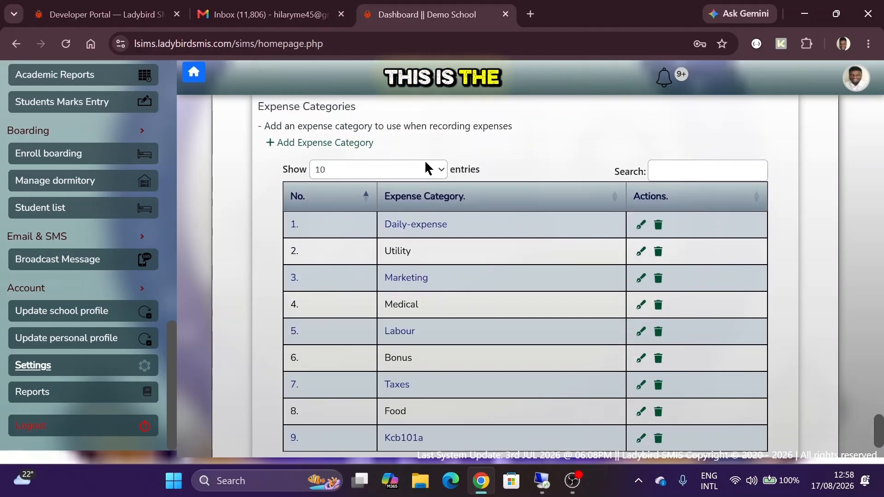
{"action": "left_click", "coordinate": [309, 143]}
{"action": "left_click", "coordinate": [428, 173]}
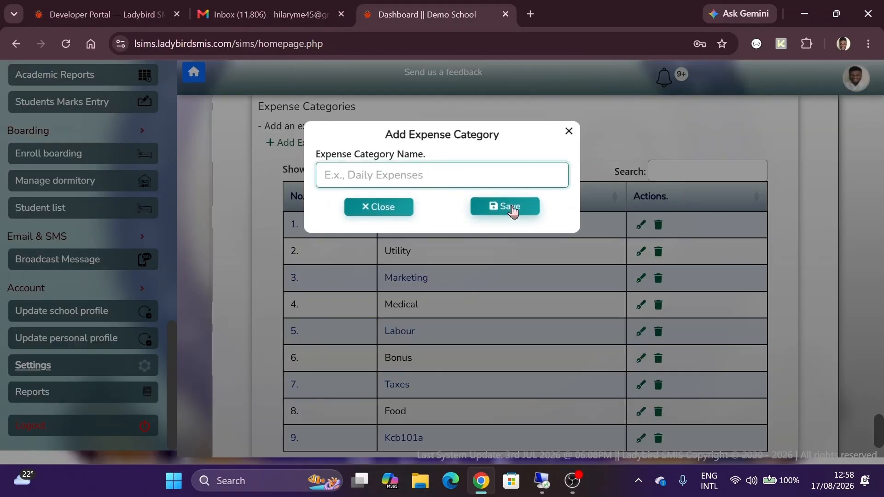
{"action": "left_click", "coordinate": [411, 206]}
{"action": "scroll", "coordinate": [578, 240], "scroll_direction": "down", "scroll_amount": 2}
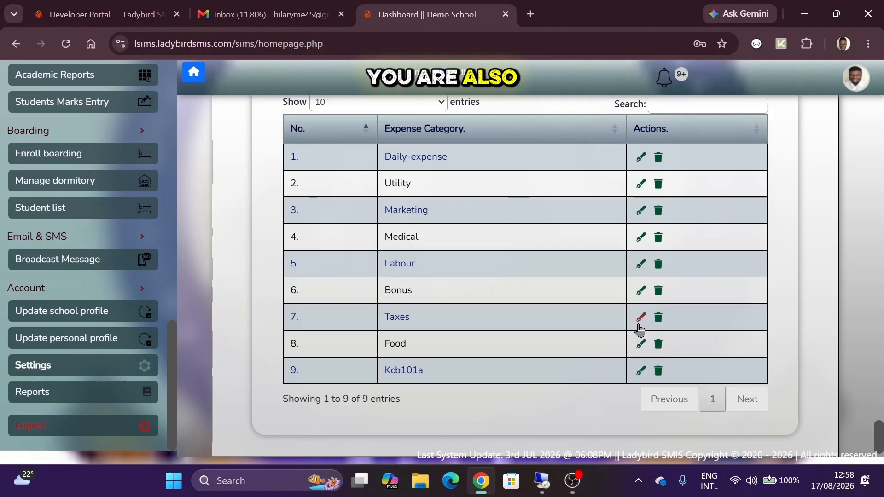
{"action": "scroll", "coordinate": [500, 244], "scroll_direction": "up", "scroll_amount": 1}
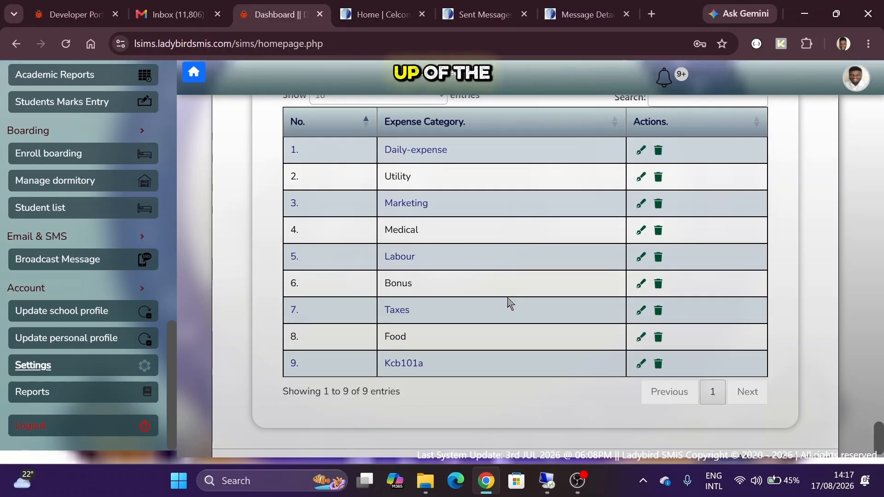
- Go to Finance > Fees structure from the sidebar
{"action": "scroll", "coordinate": [109, 314], "scroll_direction": "up", "scroll_amount": 4}
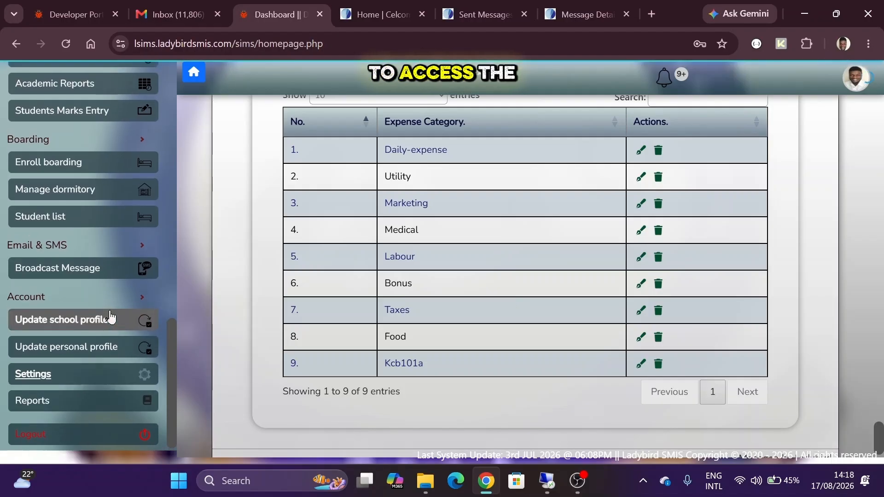
{"action": "scroll", "coordinate": [110, 316], "scroll_direction": "up", "scroll_amount": 2}
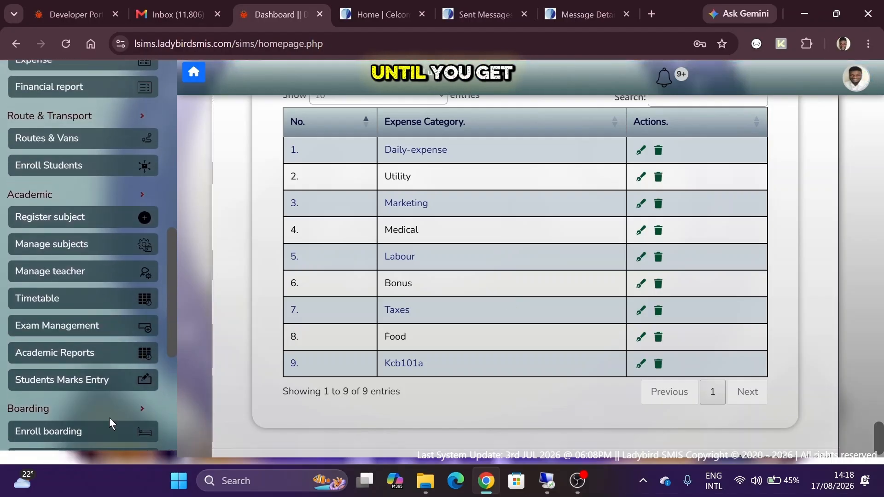
{"action": "scroll", "coordinate": [65, 208], "scroll_direction": "up", "scroll_amount": 4}
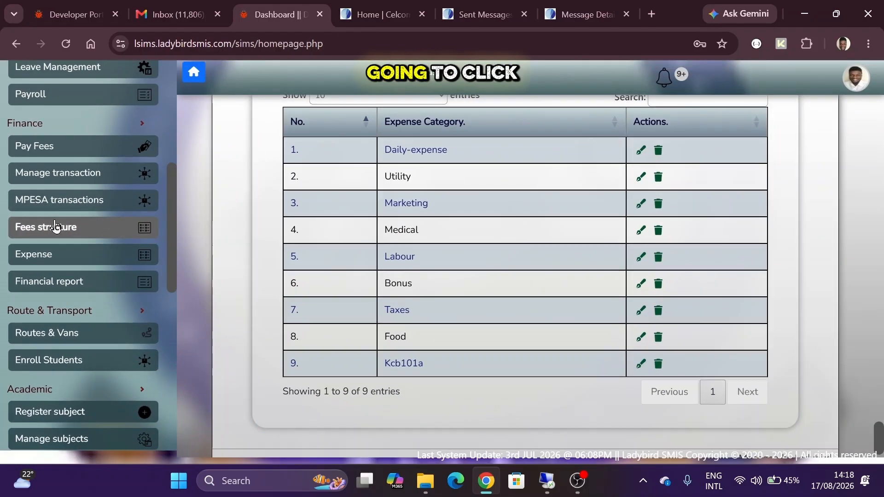
{"action": "left_click", "coordinate": [55, 227]}
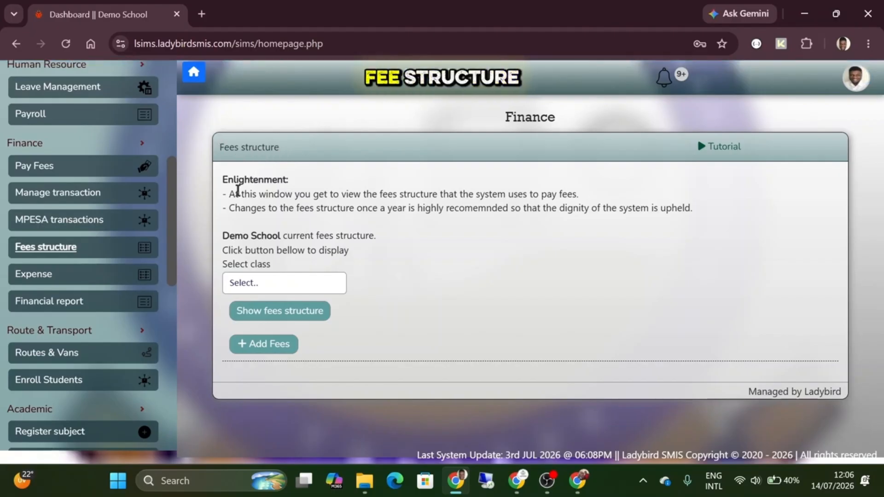
- Highlight the Enlightenment explanation and the Demo School fees structure line to read them
{"action": "left_click_drag", "start_coordinate": [223, 180], "coordinate": [740, 217]}
{"action": "left_click_drag", "start_coordinate": [223, 235], "coordinate": [372, 235]}
{"action": "left_click", "coordinate": [371, 235]}
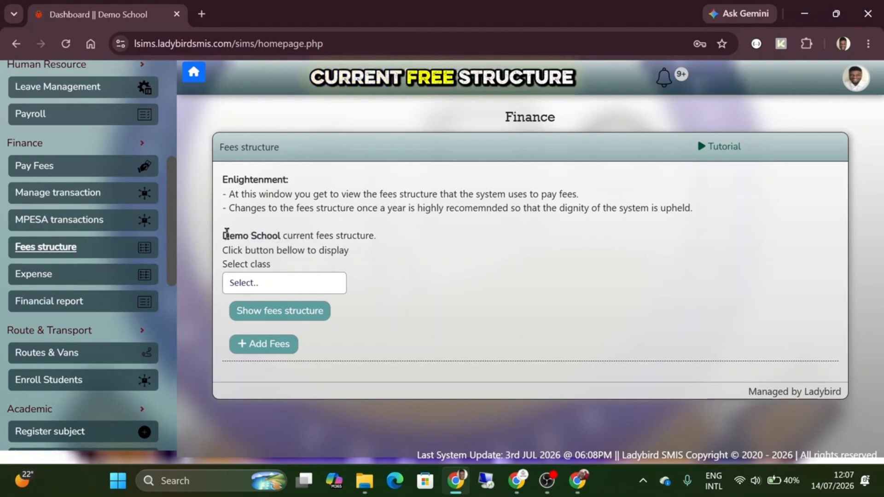
{"action": "left_click_drag", "start_coordinate": [229, 236], "coordinate": [289, 231]}
{"action": "left_click", "coordinate": [289, 232]}
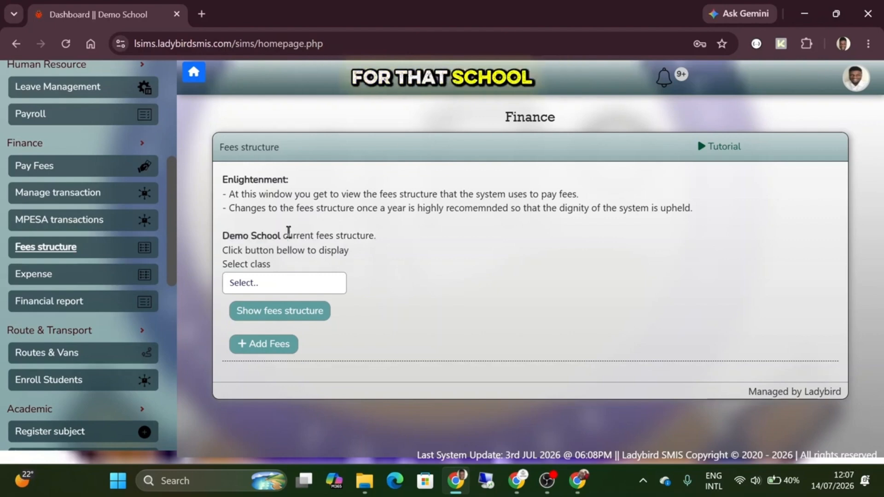
- Choose Grade 3 as the class and show its fees structure (grand total Ksh 21050)
{"action": "left_click", "coordinate": [267, 283]}
{"action": "left_click", "coordinate": [268, 283]}
{"action": "left_click", "coordinate": [267, 283]}
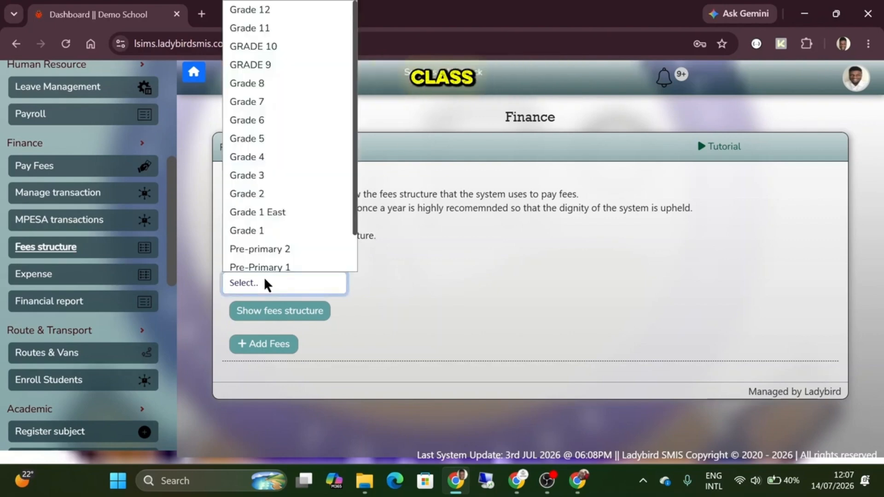
{"action": "left_click", "coordinate": [267, 283]}
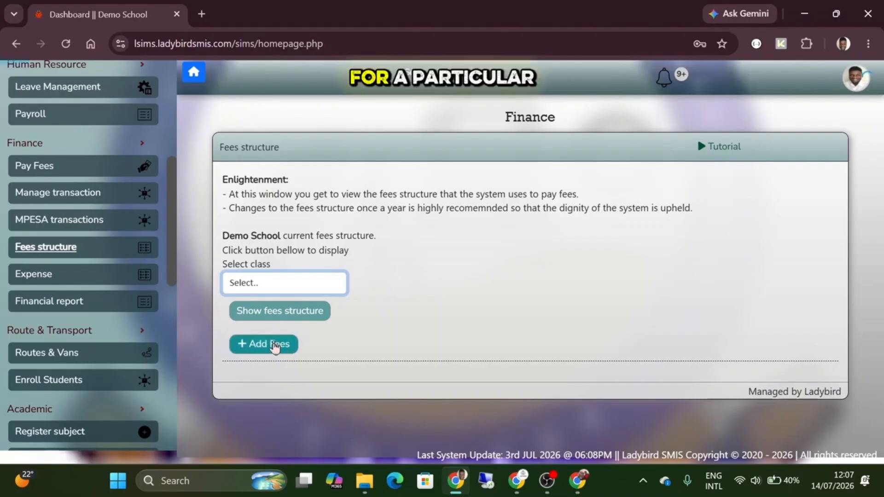
{"action": "left_click", "coordinate": [293, 285]}
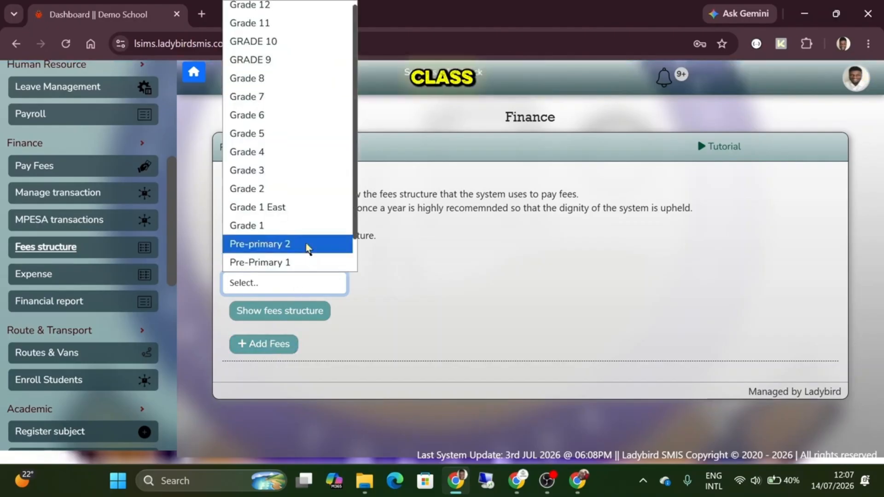
{"action": "left_click", "coordinate": [298, 181]}
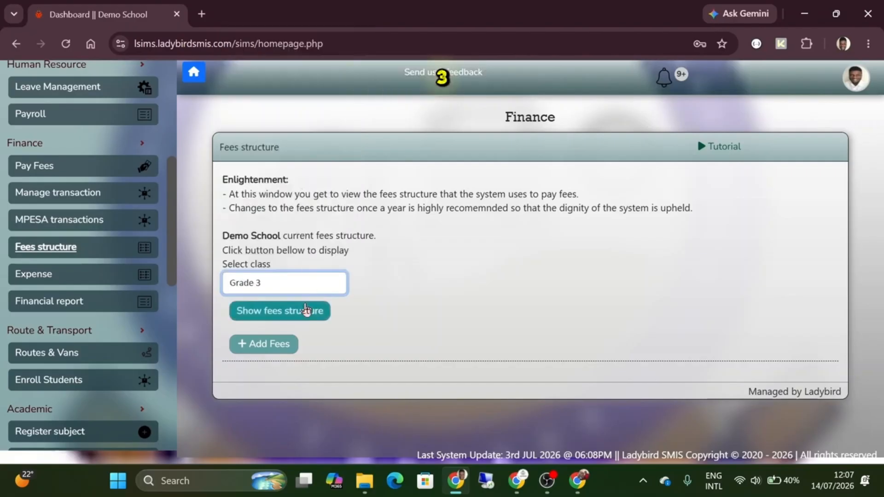
{"action": "left_click", "coordinate": [305, 310]}
{"action": "scroll", "coordinate": [403, 307], "scroll_direction": "down", "scroll_amount": 3}
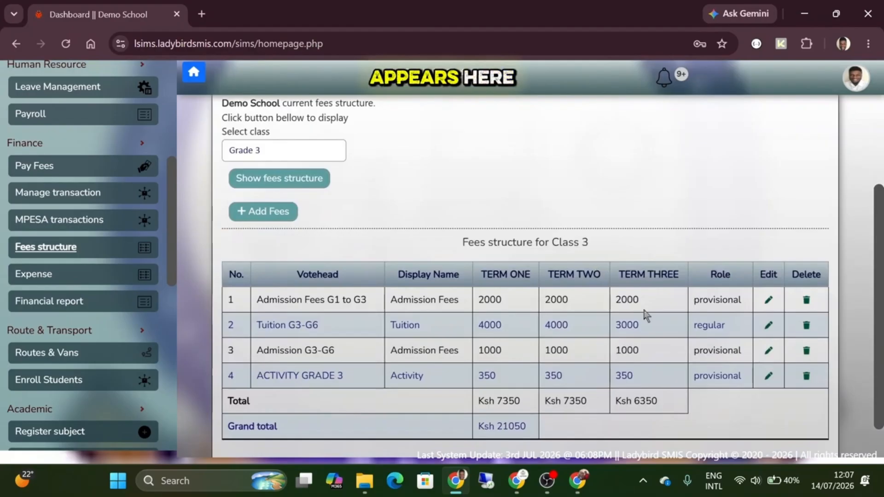
{"action": "scroll", "coordinate": [527, 320], "scroll_direction": "down", "scroll_amount": 1}
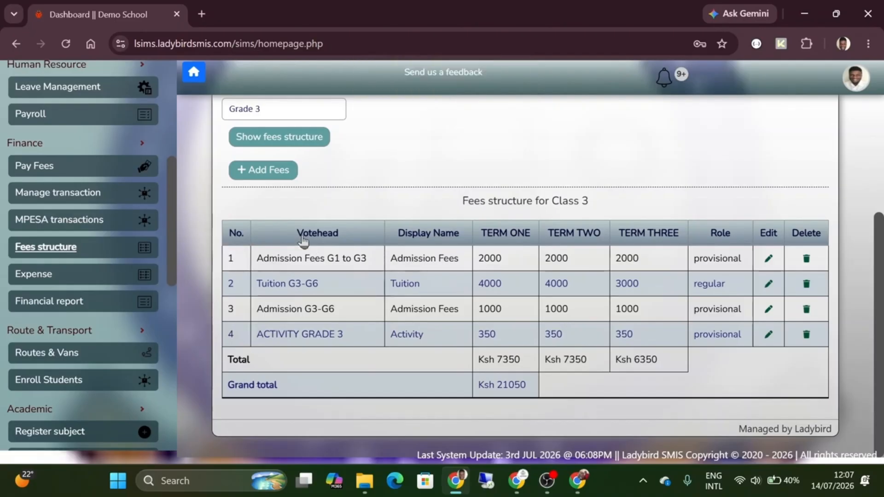
{"action": "left_click_drag", "start_coordinate": [322, 245], "coordinate": [352, 245]}
{"action": "left_click", "coordinate": [284, 250]}
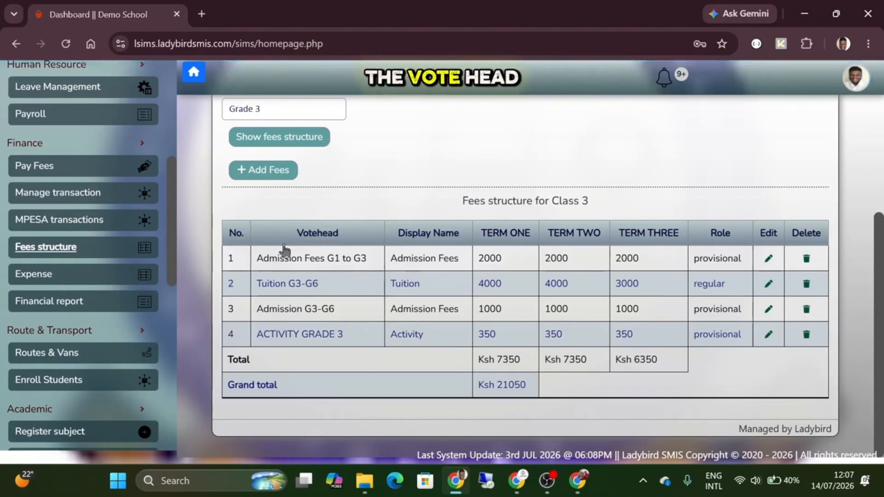
{"action": "left_click_drag", "start_coordinate": [256, 260], "coordinate": [462, 260]}
{"action": "left_click", "coordinate": [463, 260]}
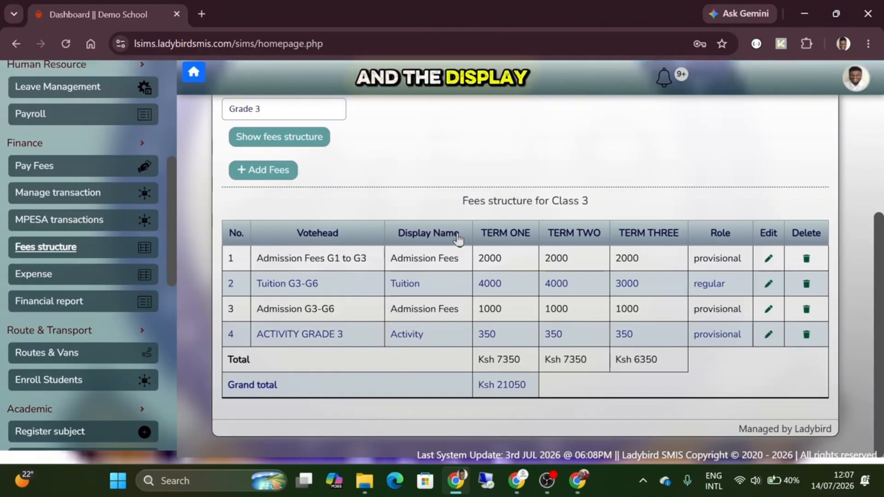
{"action": "triple_click", "coordinate": [304, 258]}
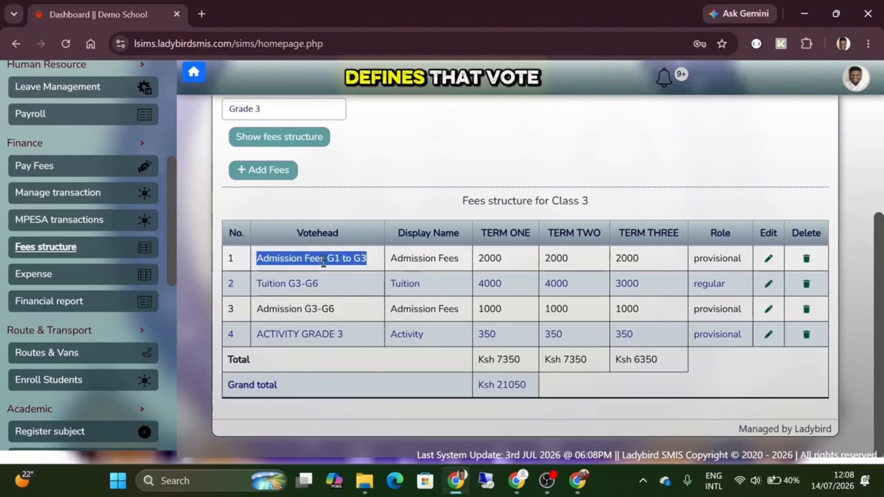
{"action": "left_click", "coordinate": [324, 262]}
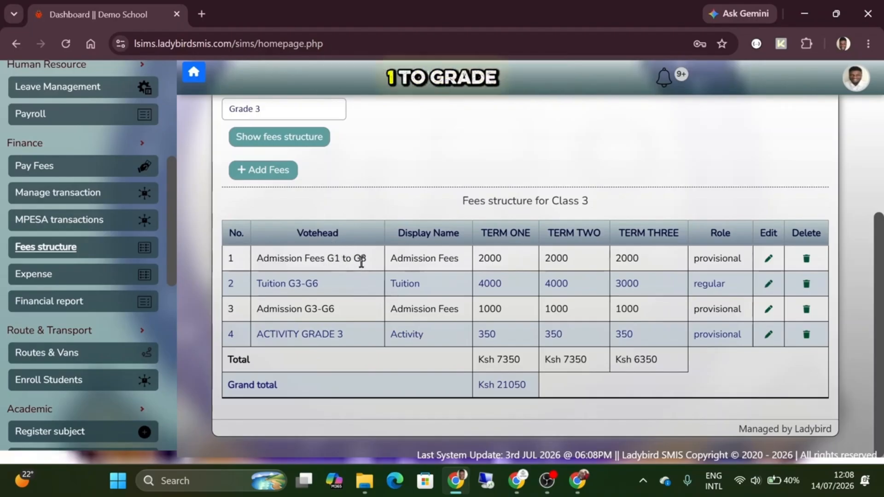
{"action": "left_click_drag", "start_coordinate": [392, 258], "coordinate": [466, 258]}
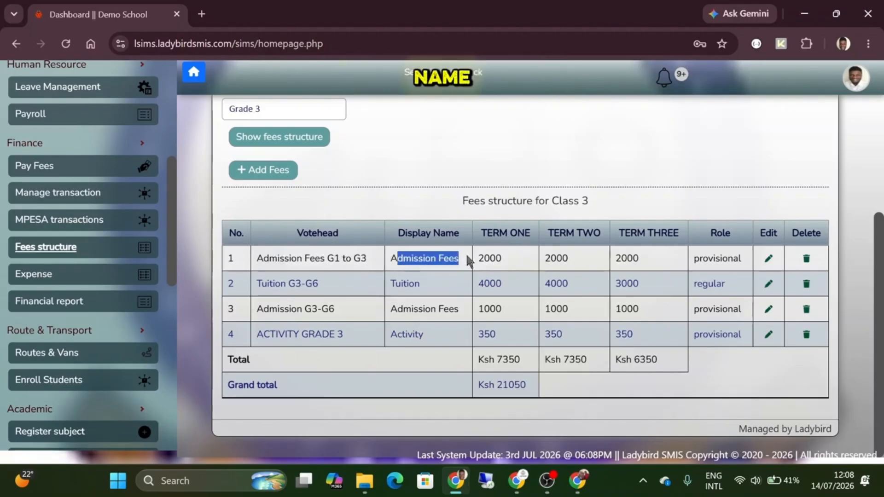
{"action": "left_click", "coordinate": [466, 258]}
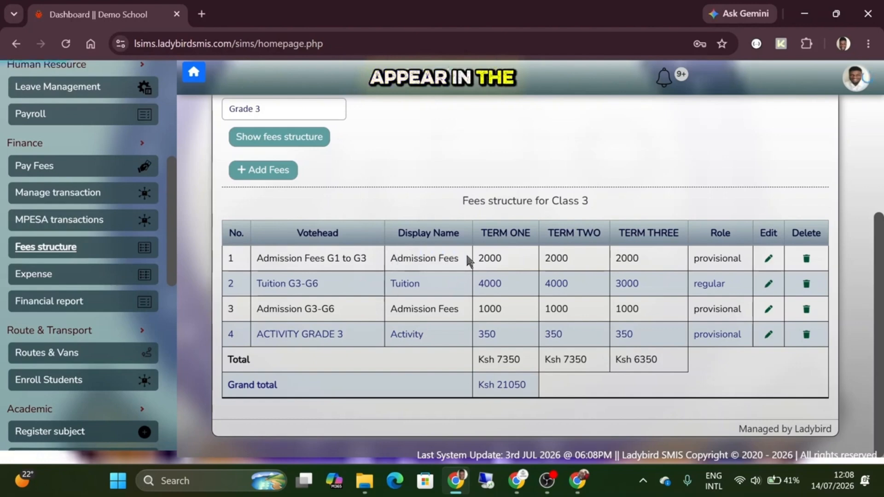
{"action": "left_click_drag", "start_coordinate": [365, 259], "coordinate": [261, 261]}
{"action": "left_click", "coordinate": [260, 261]}
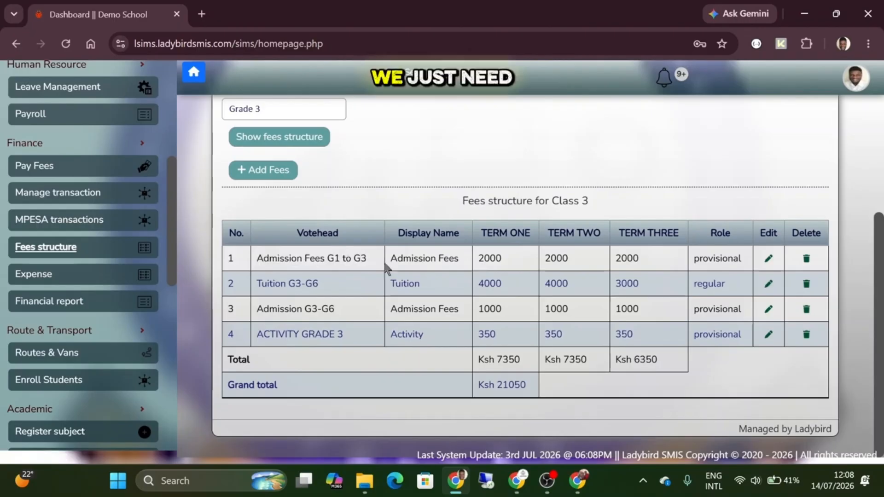
{"action": "left_click_drag", "start_coordinate": [393, 261], "coordinate": [458, 262]}
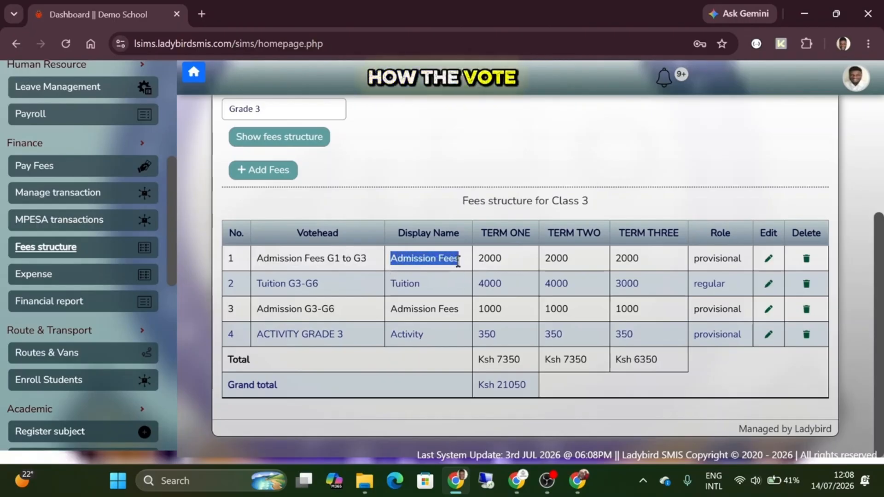
{"action": "left_click", "coordinate": [458, 262]}
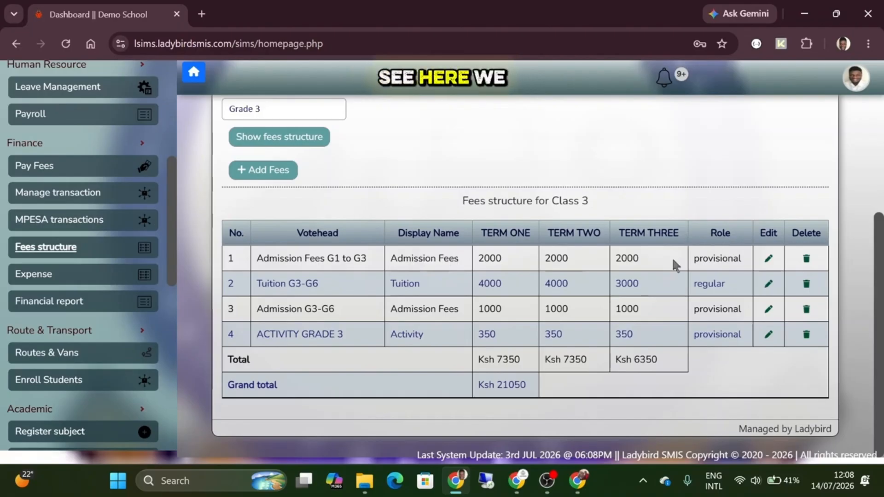
{"action": "double_click", "coordinate": [720, 260]}
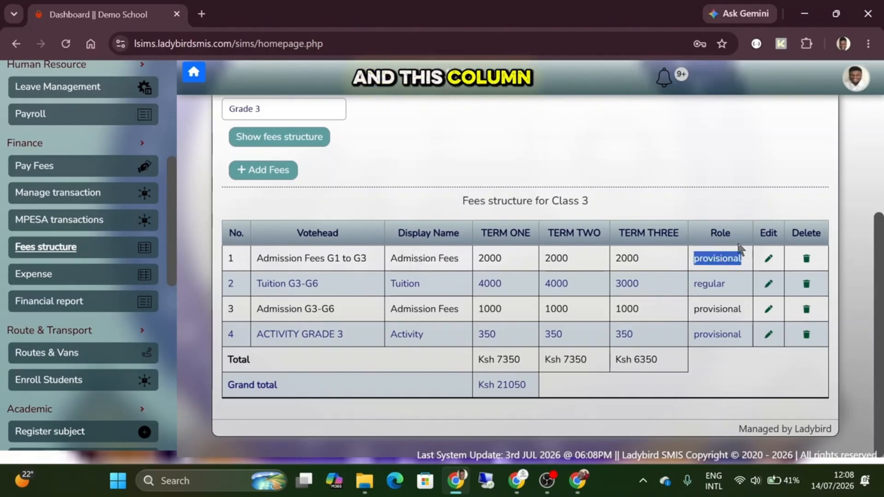
{"action": "left_click", "coordinate": [713, 262]}
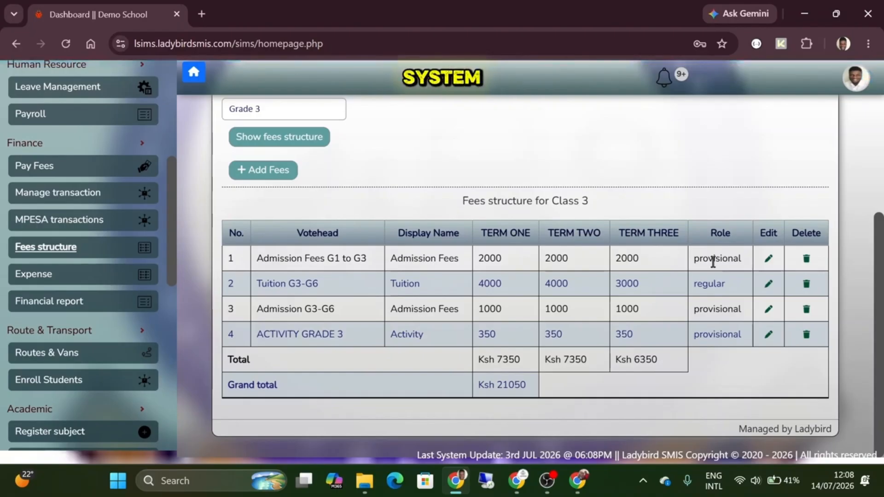
{"action": "double_click", "coordinate": [707, 266]}
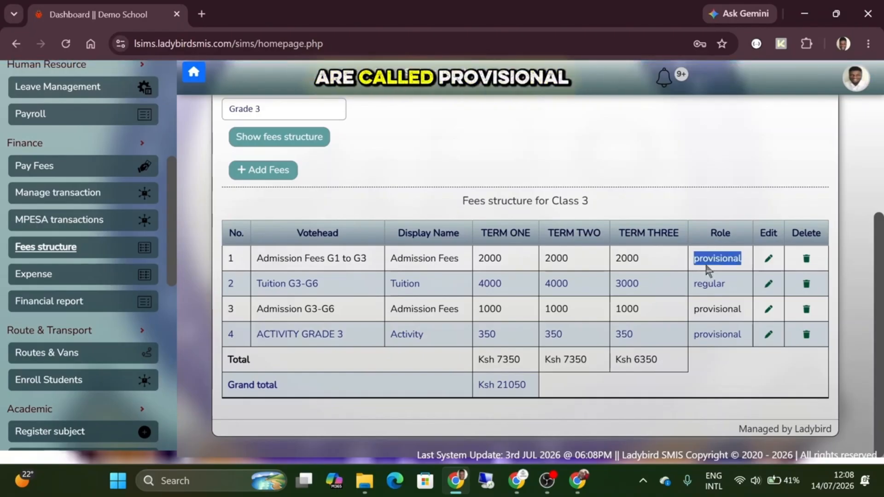
{"action": "double_click", "coordinate": [708, 283]}
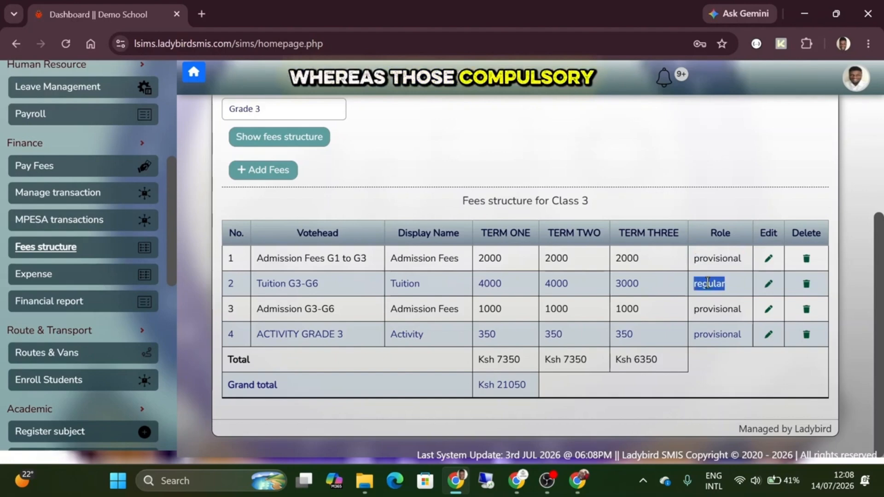
{"action": "left_click", "coordinate": [716, 284]}
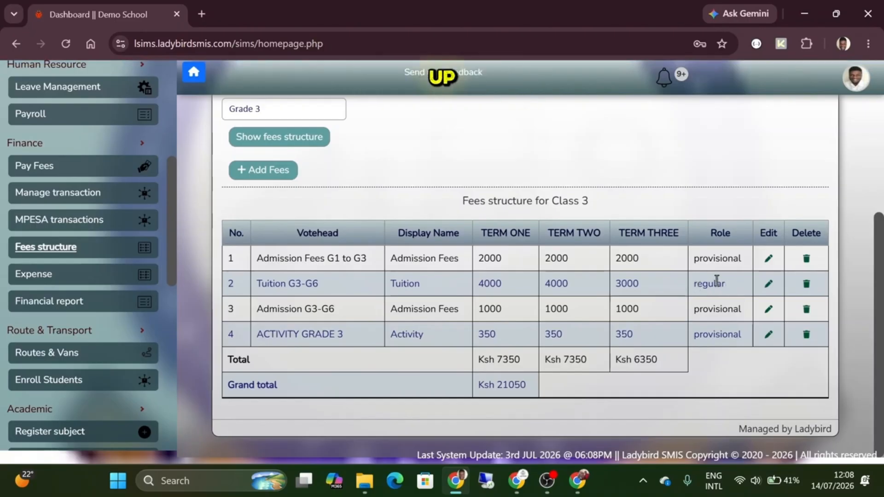
{"action": "double_click", "coordinate": [717, 284]}
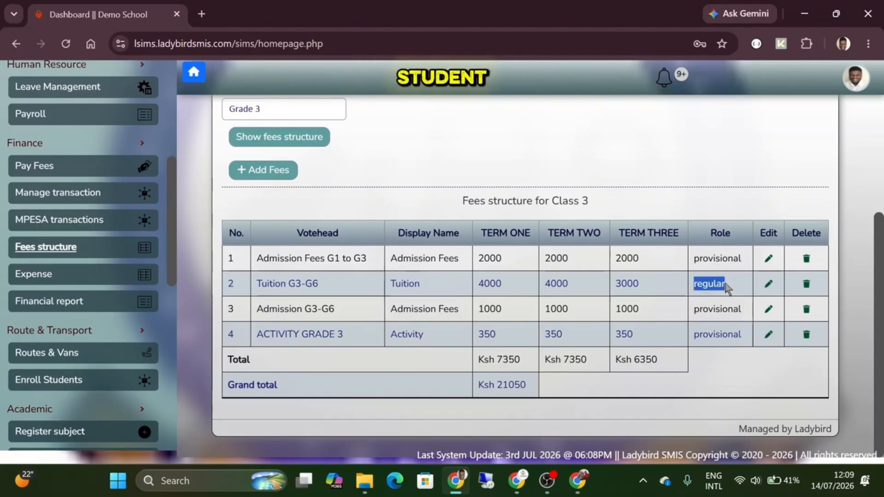
{"action": "left_click", "coordinate": [708, 280]}
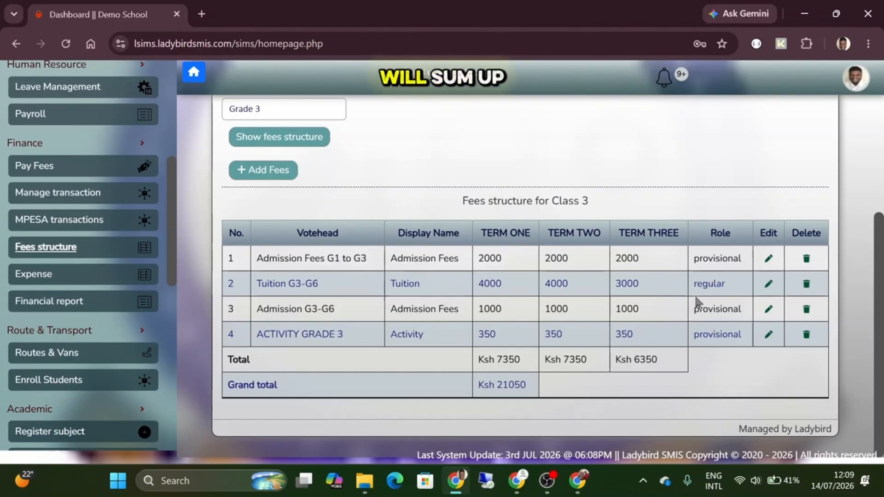
{"action": "double_click", "coordinate": [707, 285]}
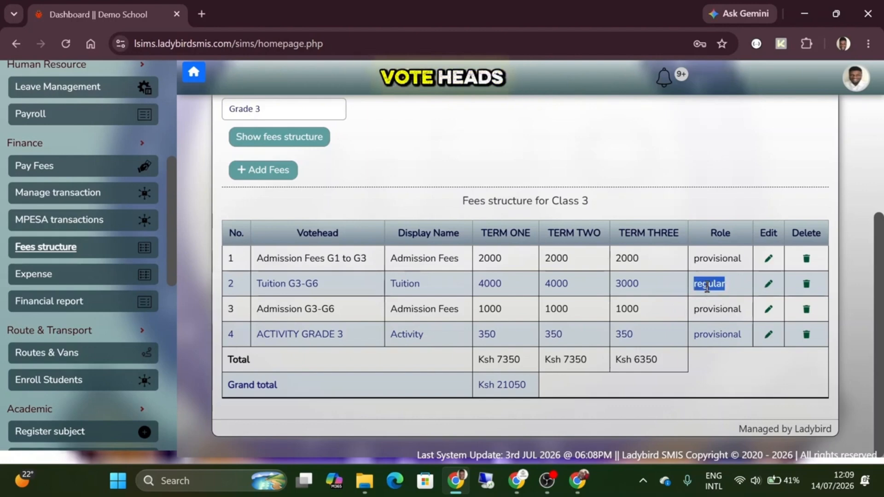
{"action": "left_click", "coordinate": [705, 285]}
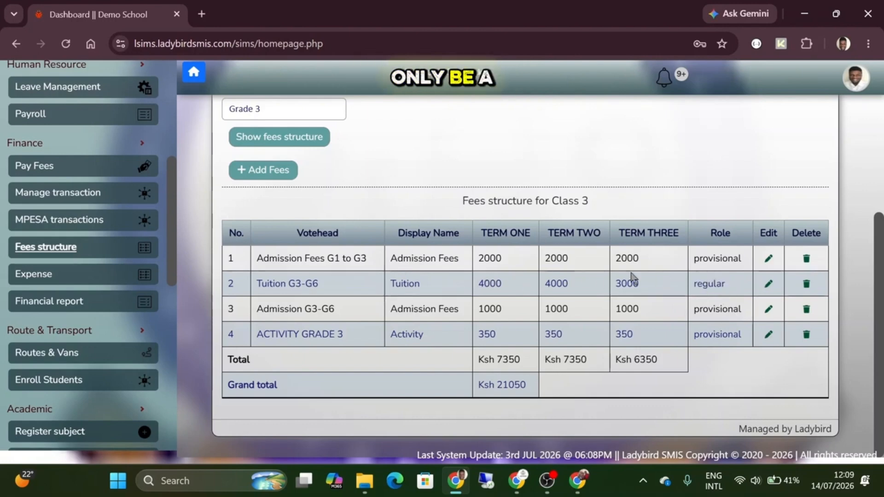
{"action": "double_click", "coordinate": [490, 281]}
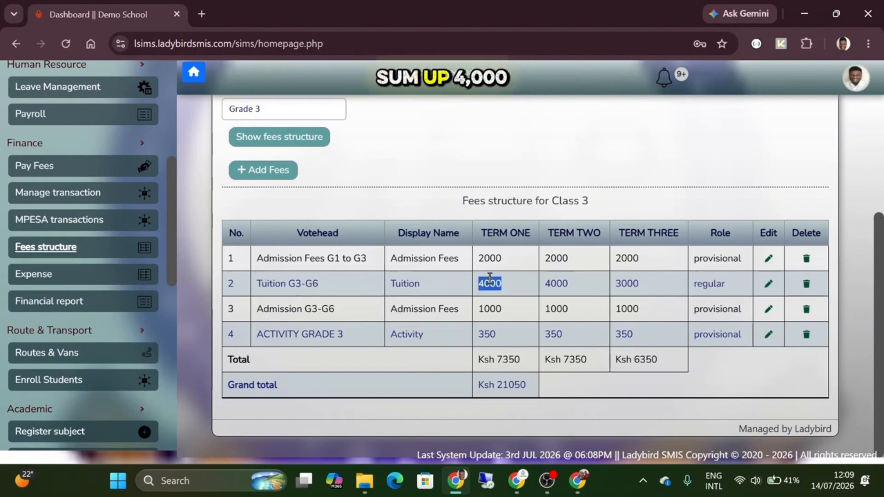
{"action": "double_click", "coordinate": [561, 284]}
{"action": "left_click", "coordinate": [561, 286]}
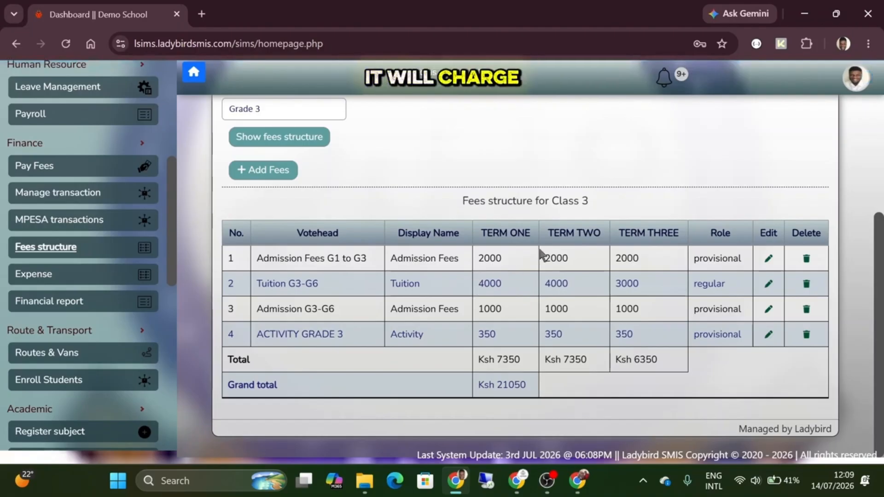
{"action": "left_click_drag", "start_coordinate": [549, 205], "coordinate": [604, 206]}
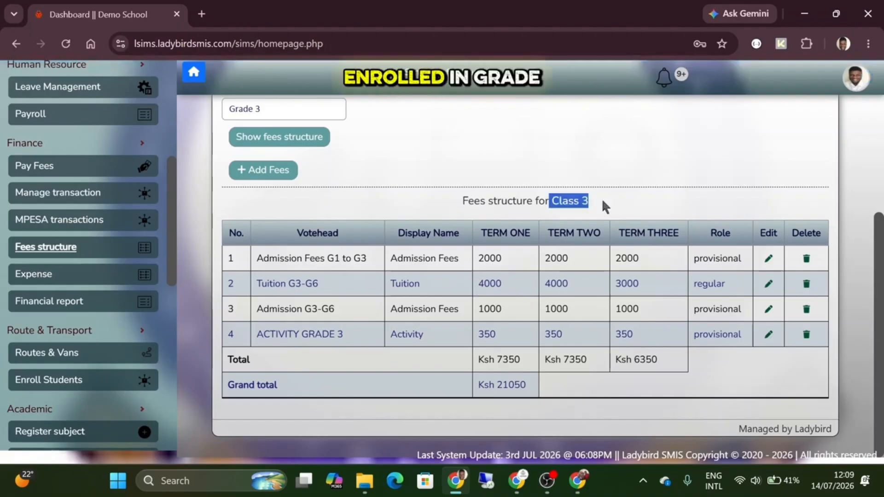
{"action": "left_click", "coordinate": [582, 302]}
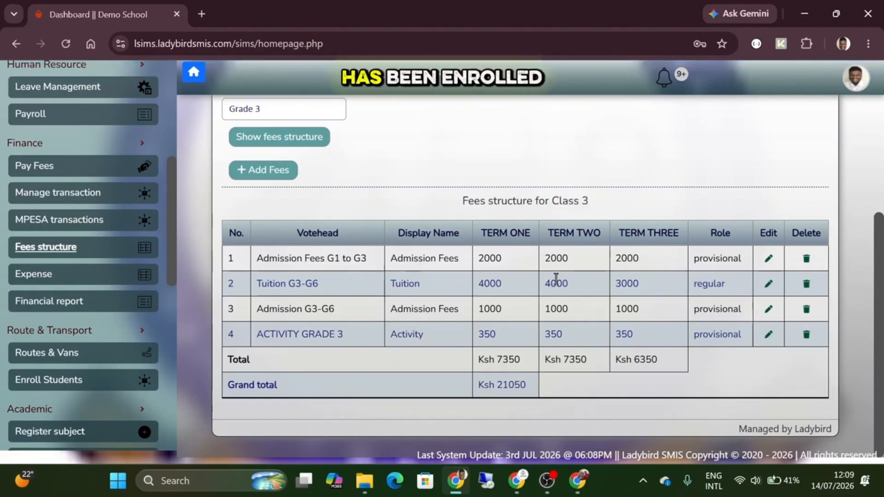
{"action": "double_click", "coordinate": [568, 286]}
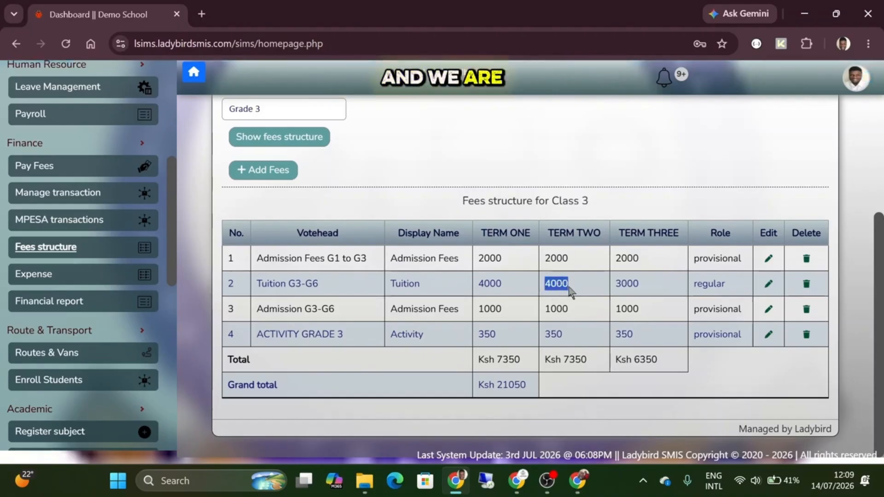
{"action": "left_click", "coordinate": [570, 289]}
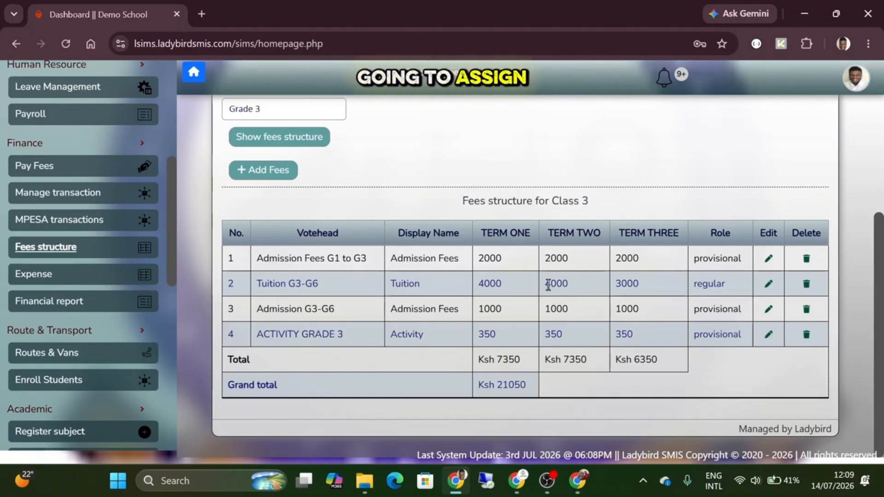
{"action": "double_click", "coordinate": [491, 283]}
{"action": "left_click", "coordinate": [492, 284]}
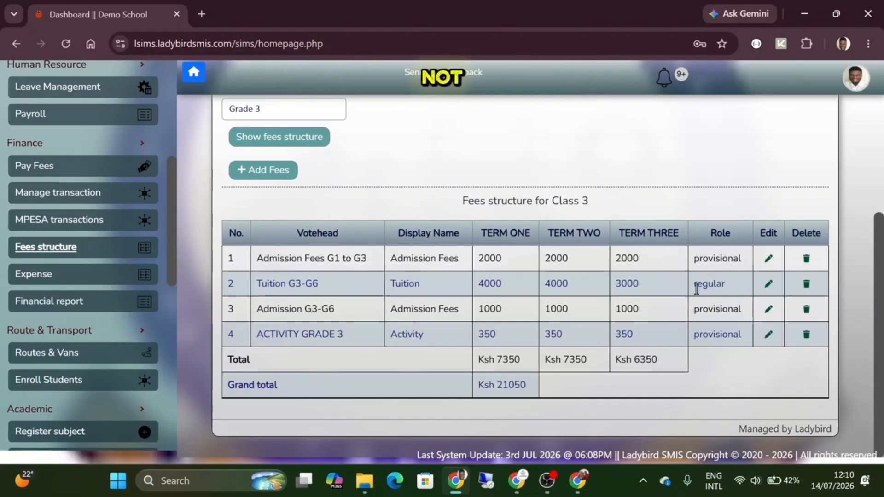
{"action": "scroll", "coordinate": [78, 167], "scroll_direction": "up", "scroll_amount": 6}
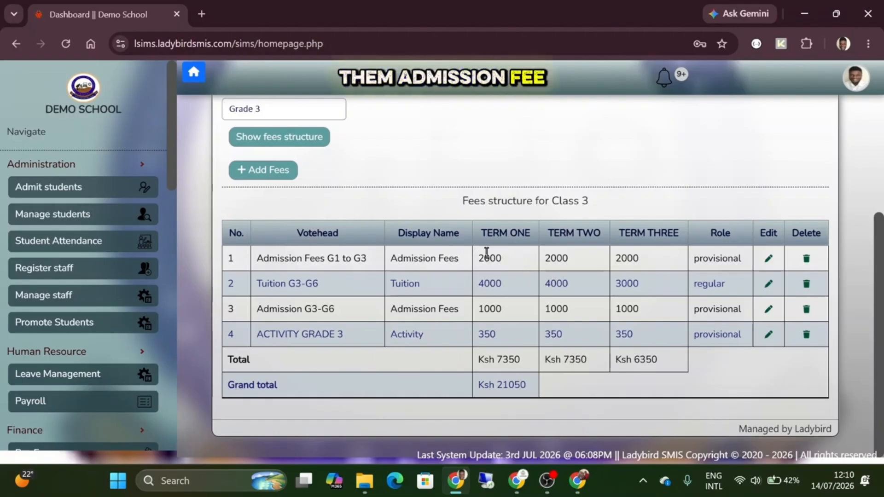
{"action": "double_click", "coordinate": [487, 256]}
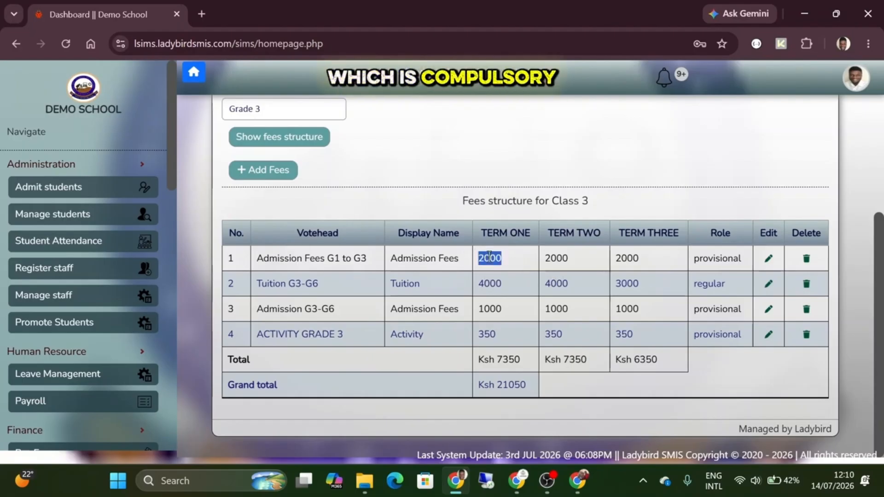
{"action": "left_click", "coordinate": [491, 286]}
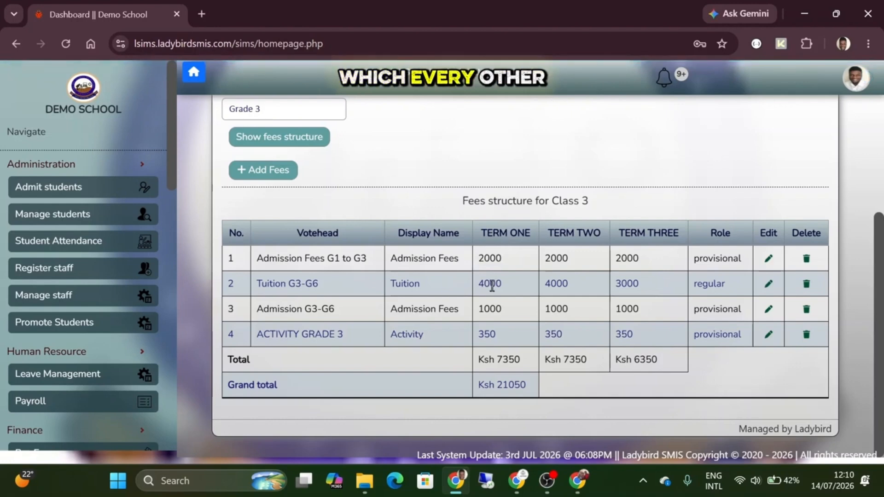
{"action": "double_click", "coordinate": [642, 287]}
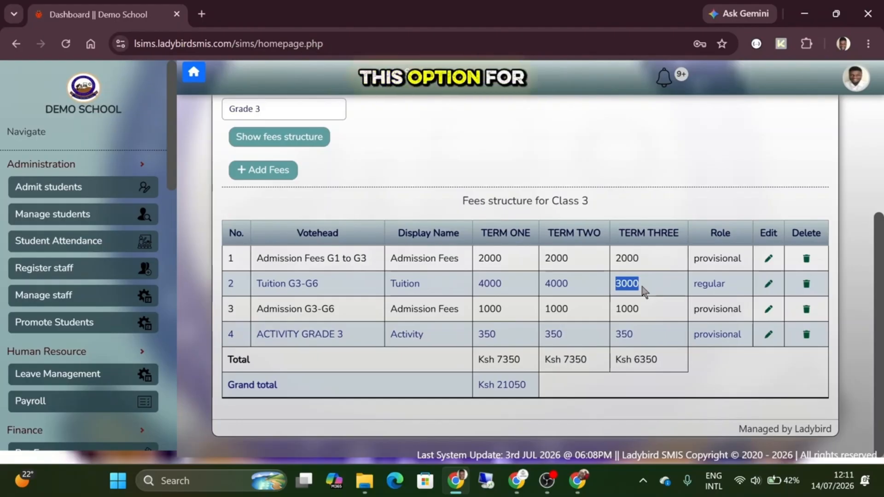
{"action": "double_click", "coordinate": [710, 284]}
{"action": "left_click", "coordinate": [616, 282]}
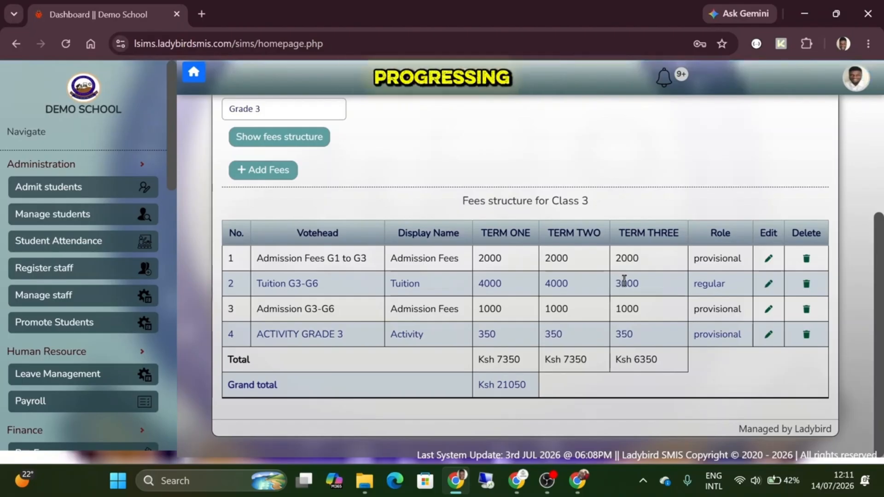
{"action": "double_click", "coordinate": [624, 282]}
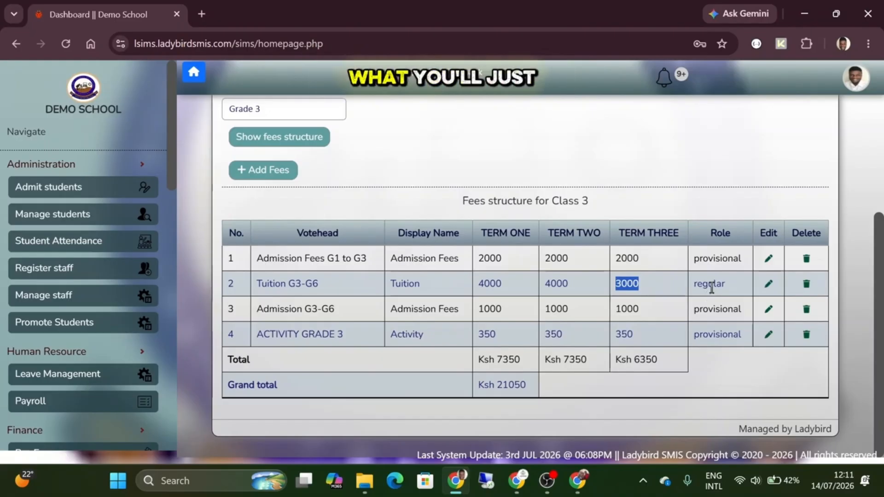
{"action": "left_click", "coordinate": [631, 283]}
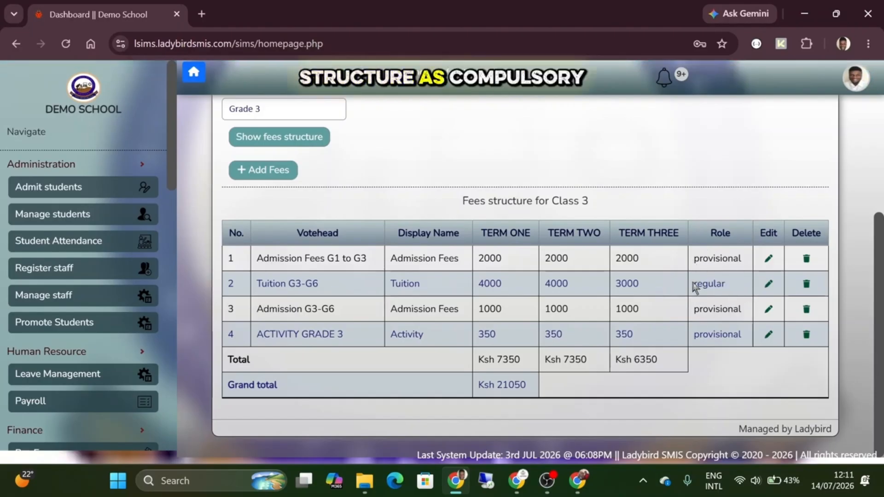
{"action": "scroll", "coordinate": [367, 219], "scroll_direction": "up", "scroll_amount": 2}
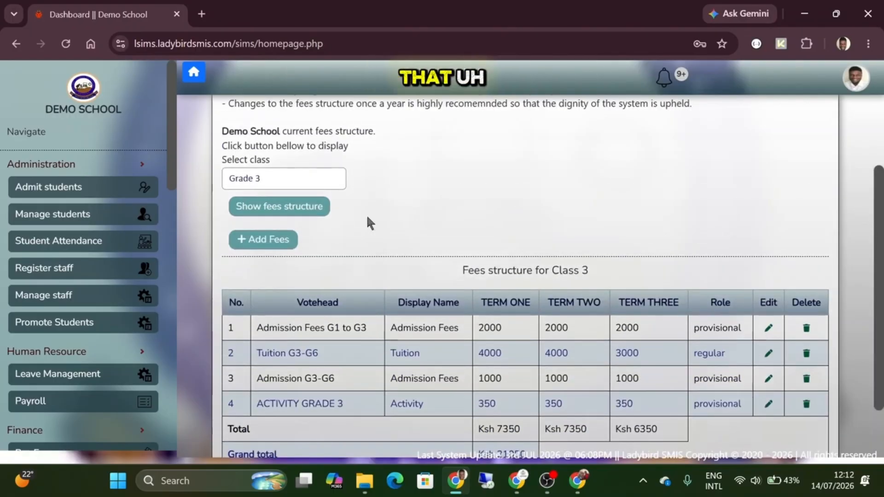
{"action": "scroll", "coordinate": [367, 219], "scroll_direction": "up", "scroll_amount": 1}
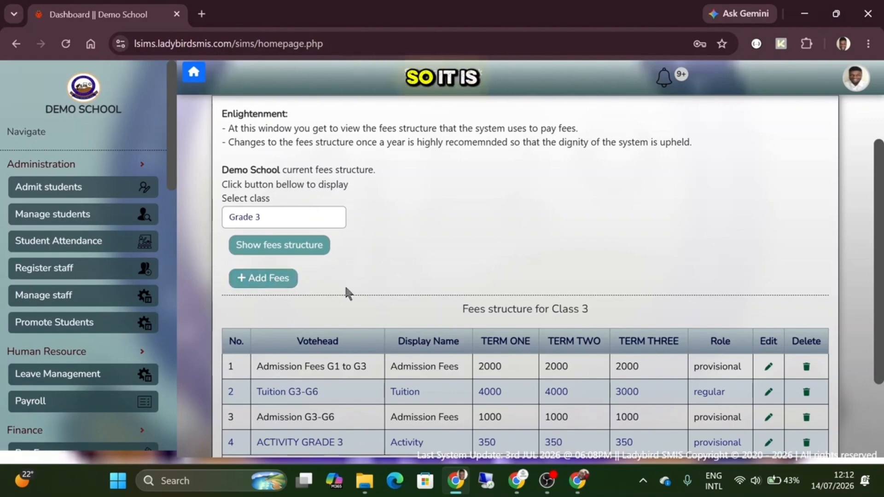
- Start a new fee votehead and enter the votehead name 'UNIFORM PG TO PP2'
{"action": "left_click", "coordinate": [269, 278]}
{"action": "scroll", "coordinate": [449, 197], "scroll_direction": "down", "scroll_amount": 1}
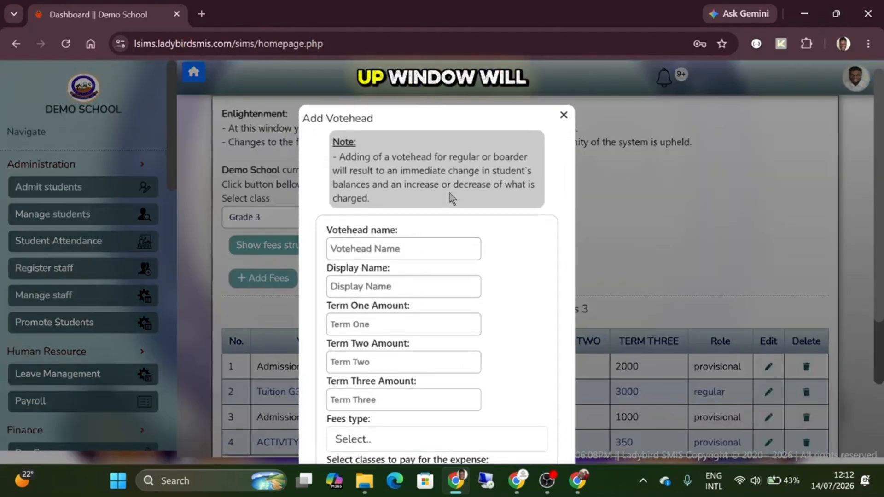
{"action": "scroll", "coordinate": [427, 187], "scroll_direction": "down", "scroll_amount": 1}
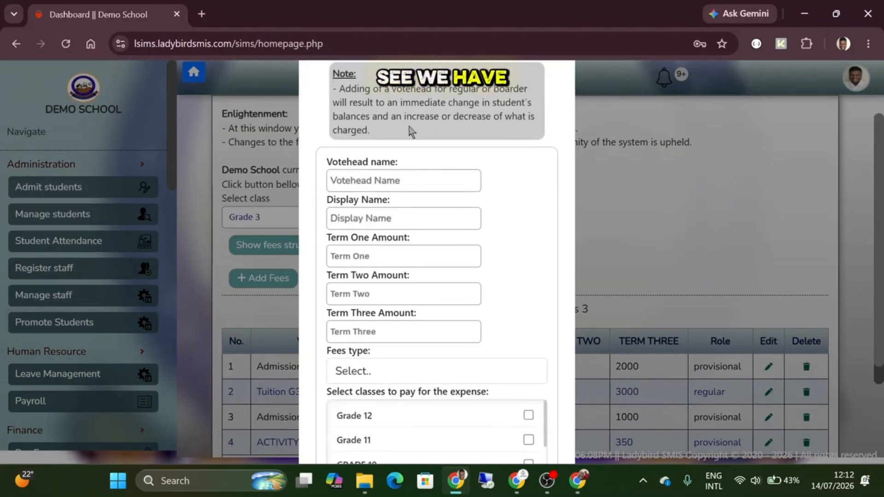
{"action": "scroll", "coordinate": [405, 175], "scroll_direction": "down", "scroll_amount": 1}
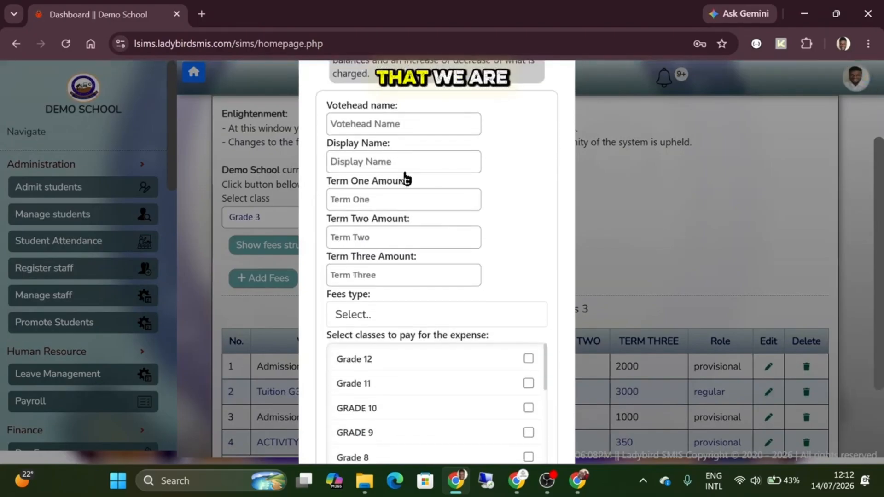
{"action": "left_click", "coordinate": [393, 122]}
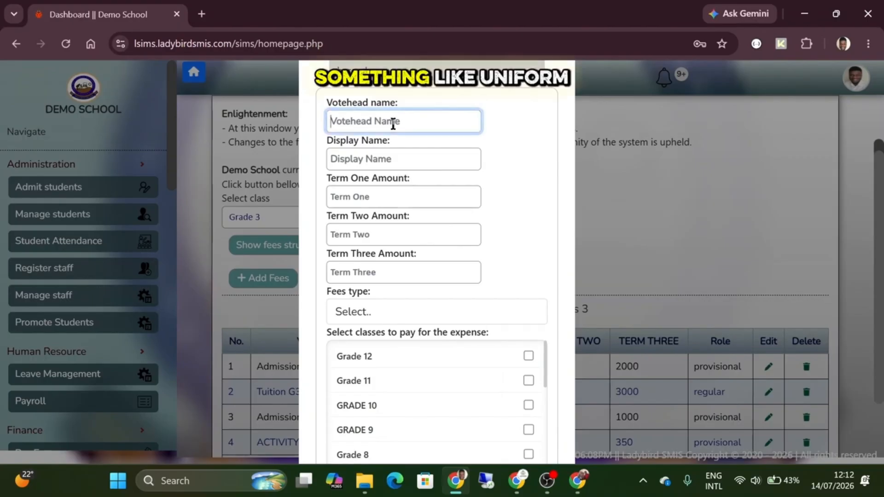
{"action": "type", "text": "UNIFORM"}
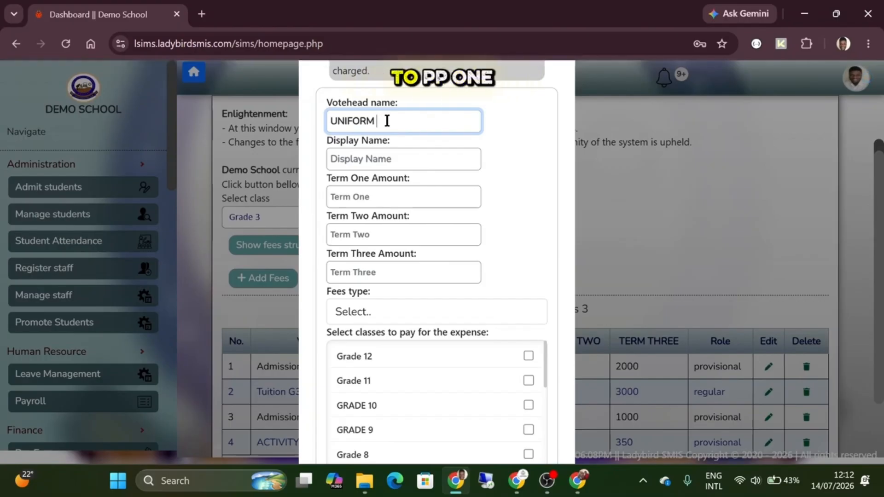
{"action": "type", "text": "P"}
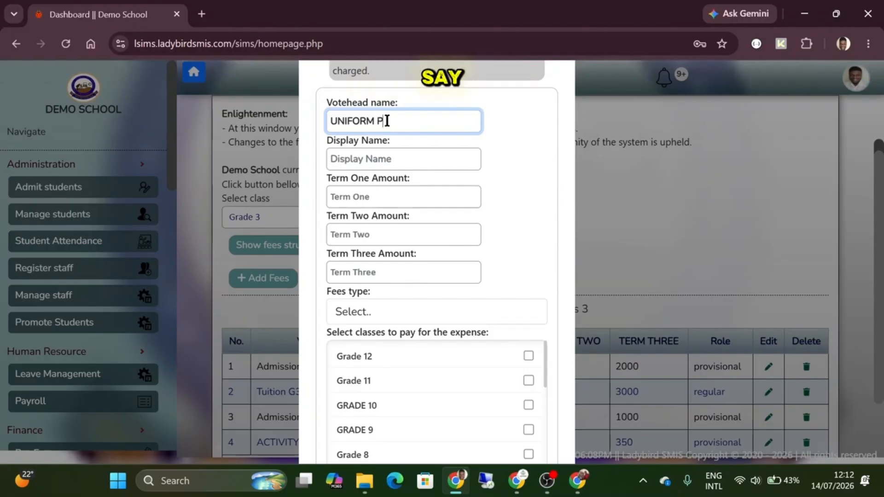
{"action": "type", "text": "G TO PP2"}
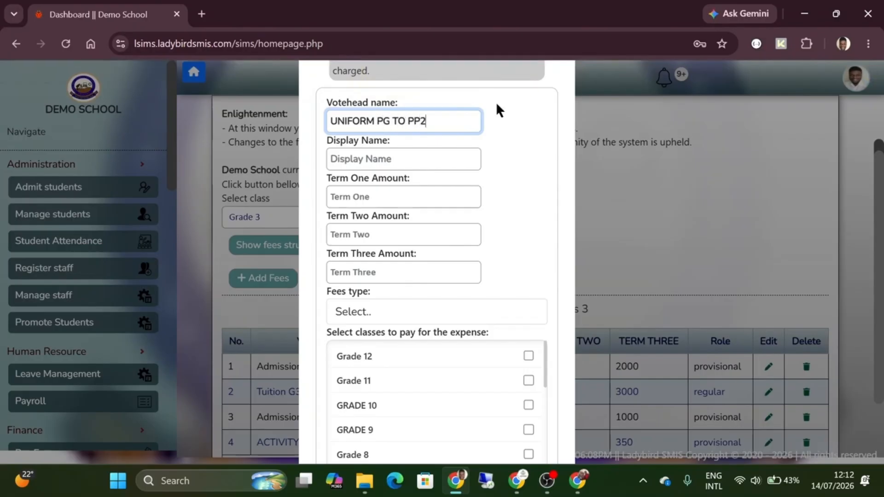
- Set display name 'UNIFORM', note the name-already-used error, and begin deleting the votehead name
{"action": "left_click", "coordinate": [403, 158]}
{"action": "type", "text": "U"}
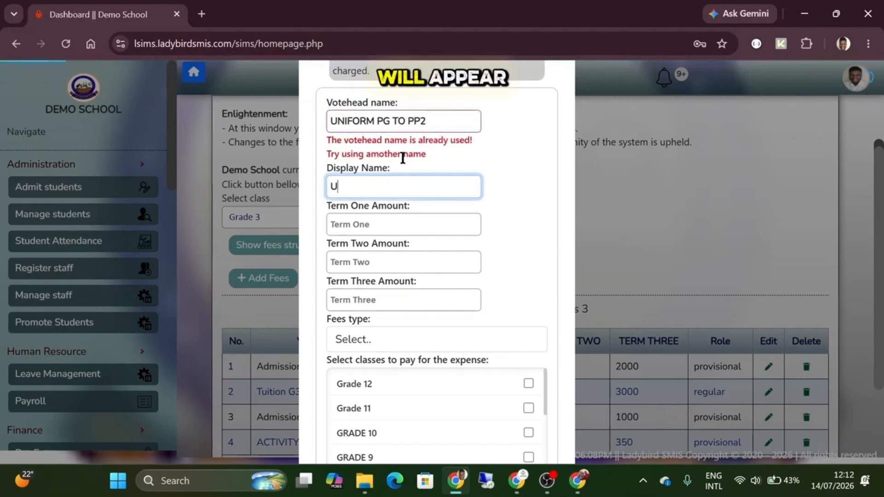
{"action": "type", "text": "NIFORM"}
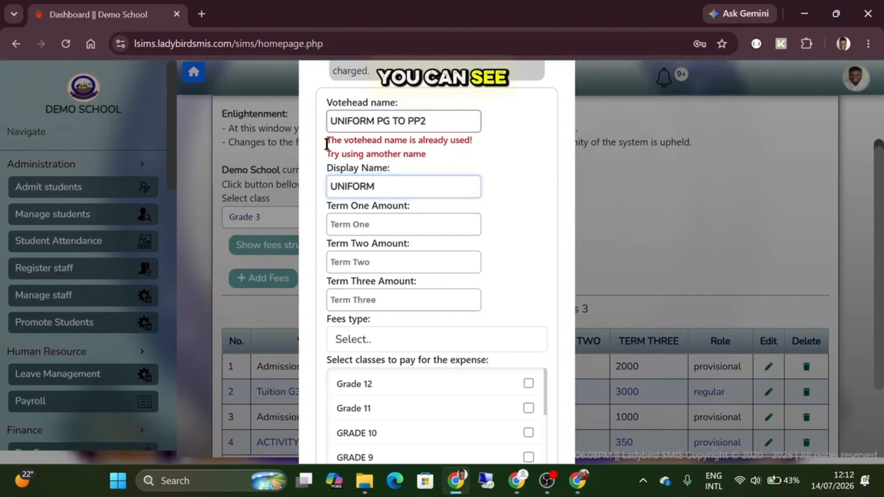
{"action": "left_click_drag", "start_coordinate": [327, 143], "coordinate": [427, 153]}
{"action": "left_click", "coordinate": [426, 158]}
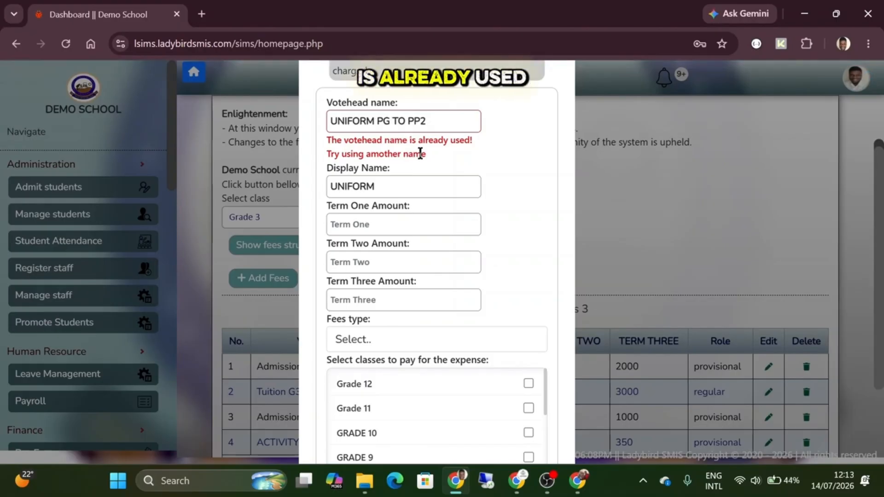
{"action": "left_click", "coordinate": [435, 120]}
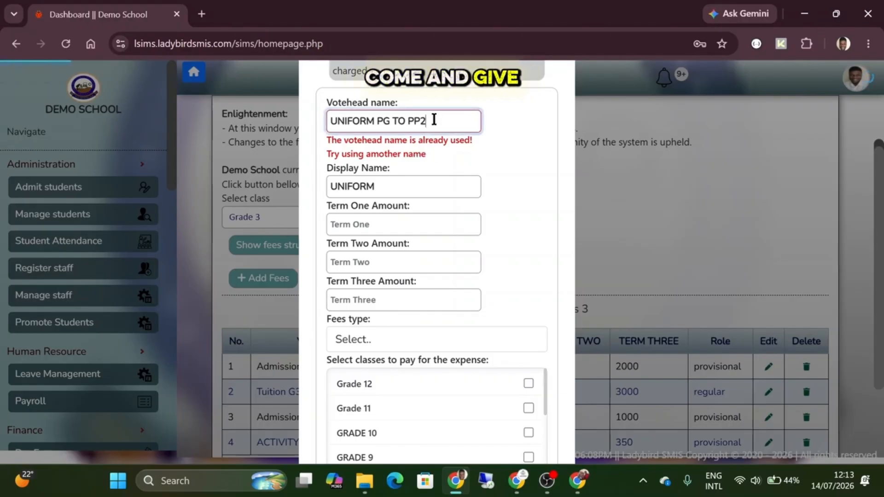
{"action": "key", "text": "BackSpace"}
{"action": "key", "text": "BackSpace"}
{"action": "key", "text": "BackSpace"}
{"action": "key", "text": "BackSpace"}
{"action": "key", "text": "BackSpace"}
{"action": "key", "text": "BackSpace"}
{"action": "key", "text": "BackSpace"}
{"action": "key", "text": "BackSpace"}
- Replace the votehead name with 'LUNCH PG TO PP2' and the display name with 'LUNCH'
{"action": "key", "text": "ctrl+a"}
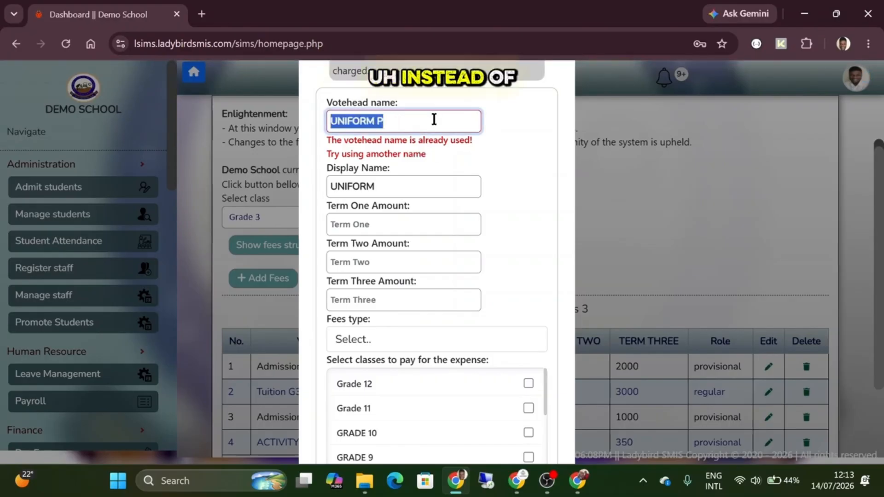
{"action": "key", "text": "BackSpace"}
{"action": "type", "text": "LU"}
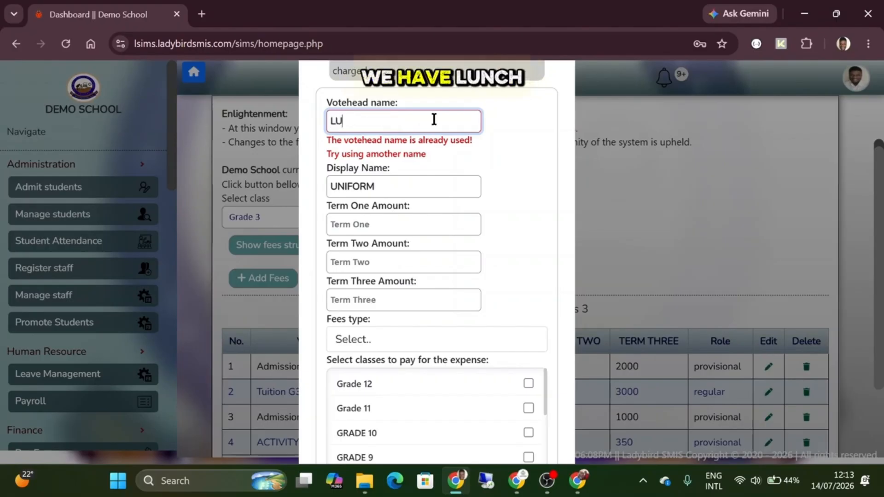
{"action": "type", "text": "NCH PG TO"}
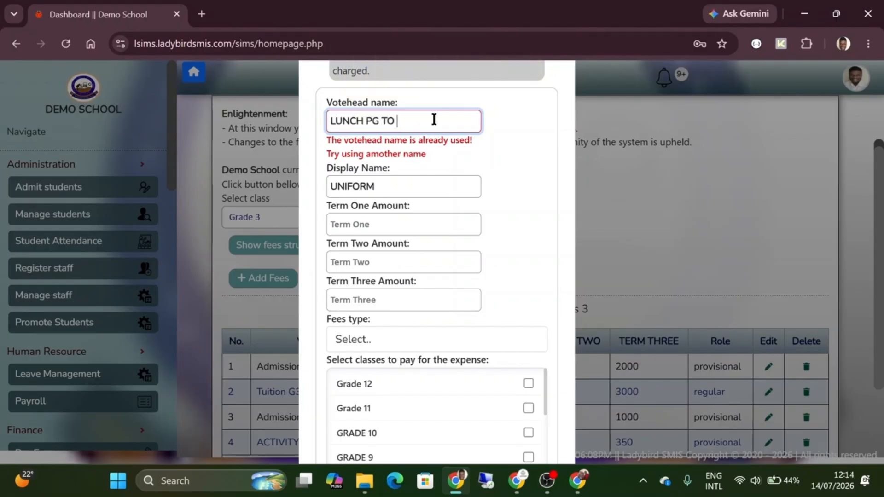
{"action": "type", "text": " PP2"}
{"action": "key", "text": "Tab"}
{"action": "type", "text": "LUNCH"}
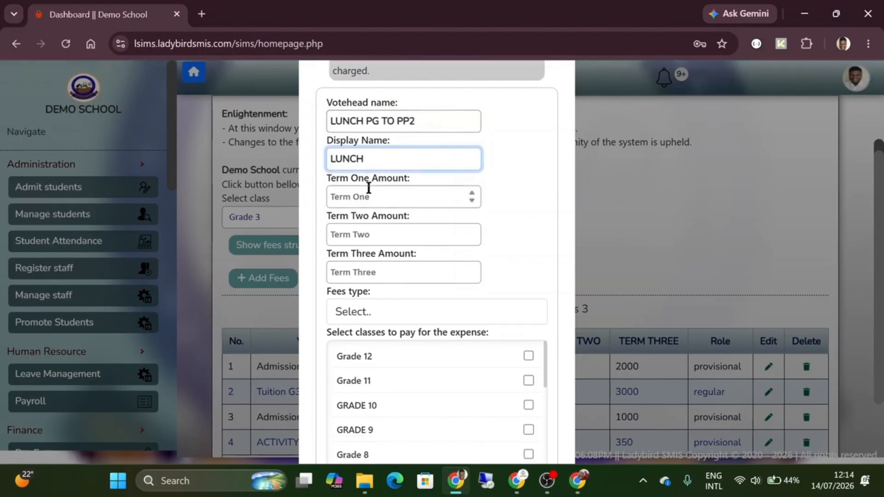
- Enter term amounts 2500, 2500 and 2000 and open the Fees type choices
{"action": "left_click", "coordinate": [366, 196]}
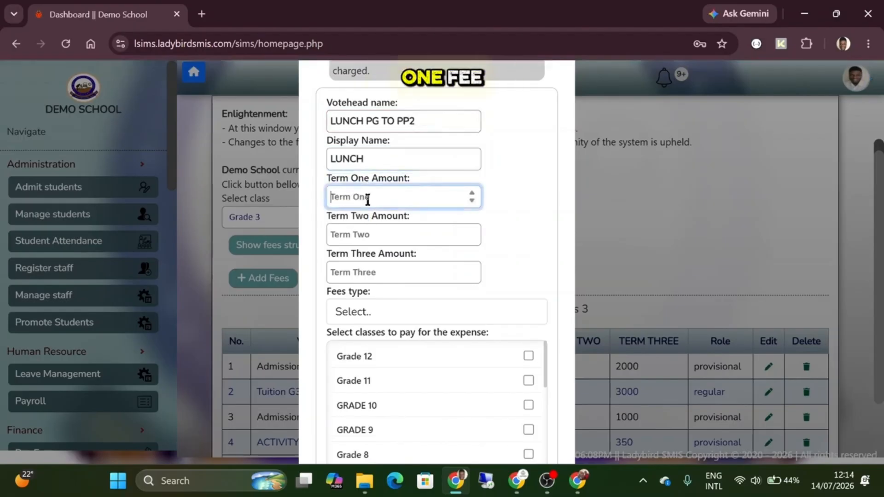
{"action": "type", "text": "2500"}
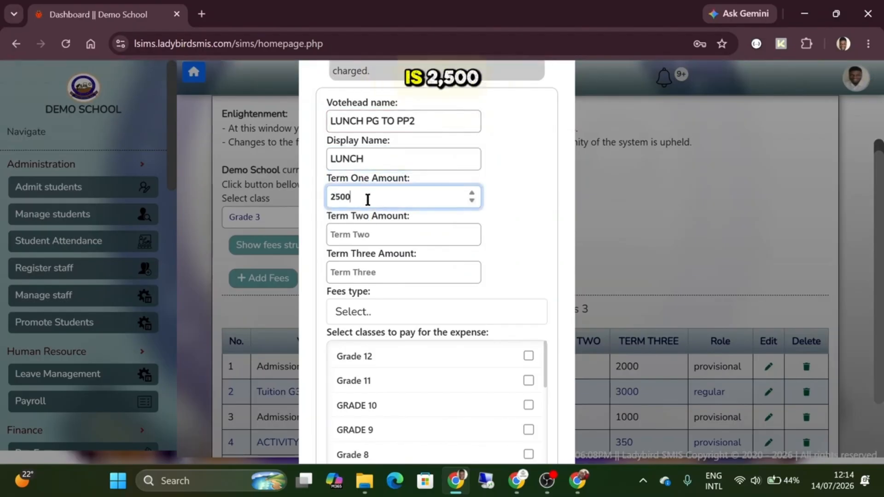
{"action": "left_click", "coordinate": [363, 232]}
{"action": "type", "text": "2500"}
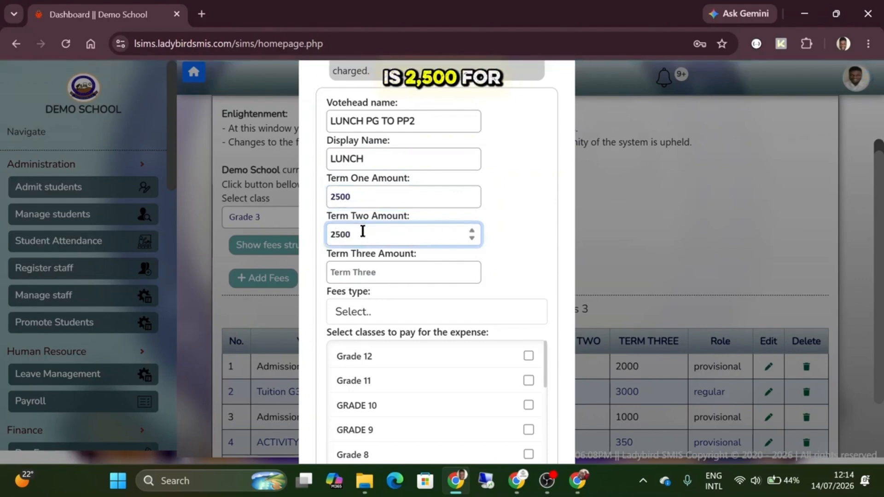
{"action": "key", "text": "Tab"}
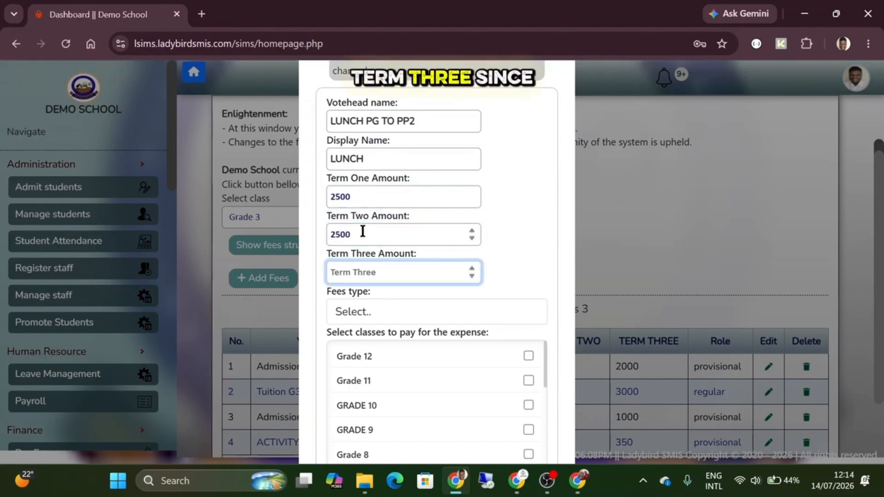
{"action": "type", "text": "2000"}
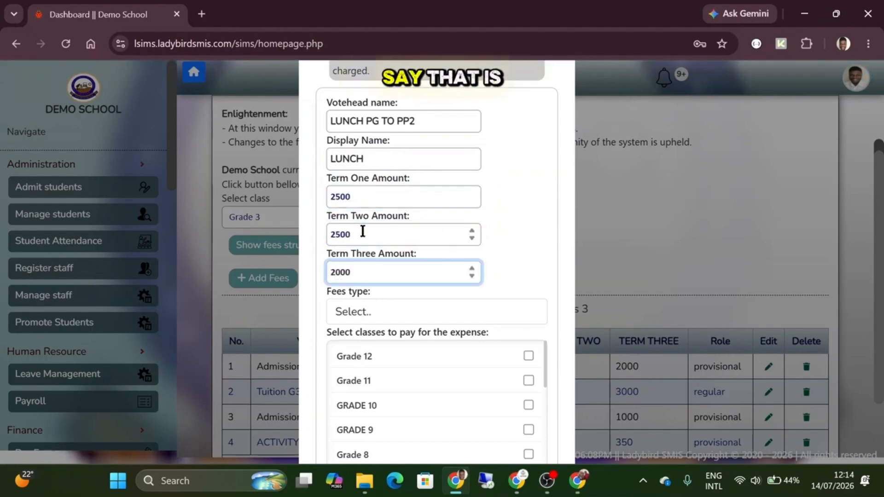
{"action": "left_click", "coordinate": [361, 312]}
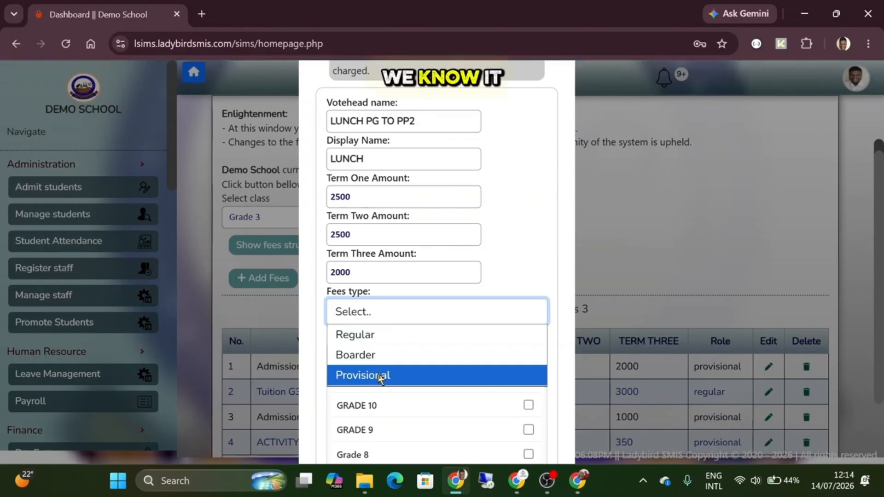
- Pick Provisional fee type, tick PLAYGROUP and Pre-Primary 1 alongside Pre-primary 2, and save the LUNCH fee
{"action": "left_click", "coordinate": [380, 376]}
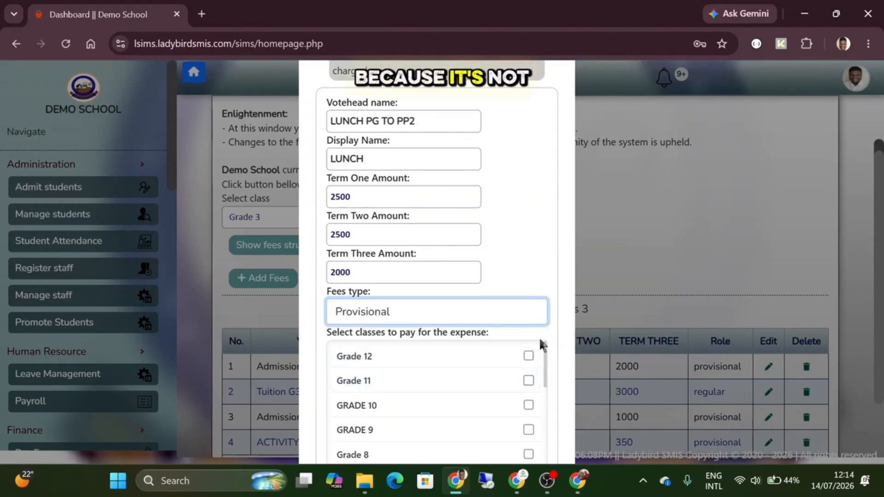
{"action": "scroll", "coordinate": [490, 382], "scroll_direction": "down", "scroll_amount": 1}
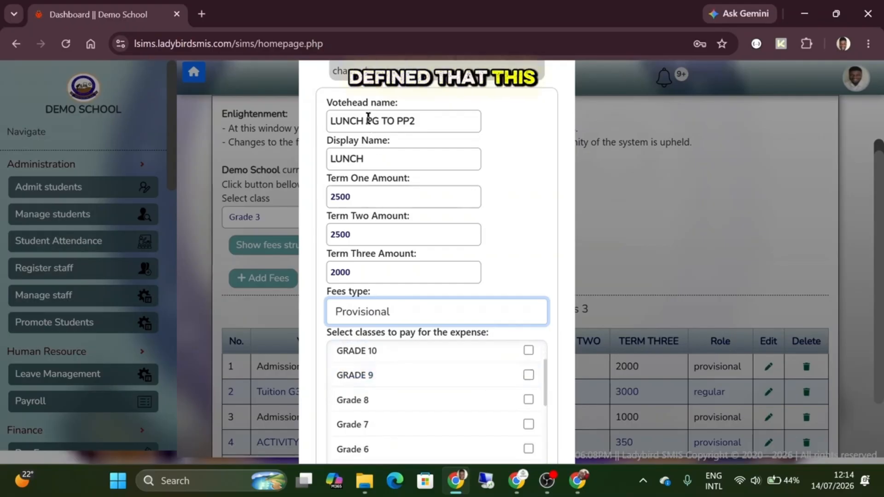
{"action": "left_click_drag", "start_coordinate": [367, 121], "coordinate": [420, 121]}
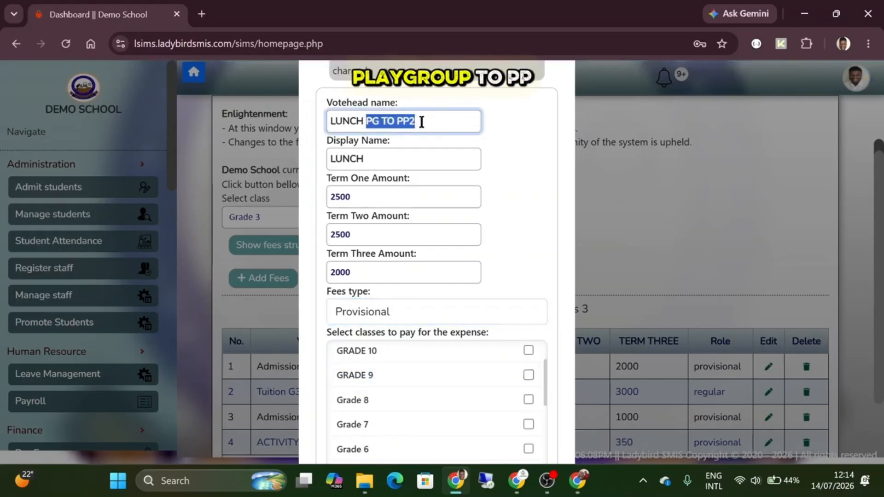
{"action": "left_click", "coordinate": [422, 122]}
{"action": "scroll", "coordinate": [529, 203], "scroll_direction": "down", "scroll_amount": 2}
{"action": "scroll", "coordinate": [489, 354], "scroll_direction": "down", "scroll_amount": 4}
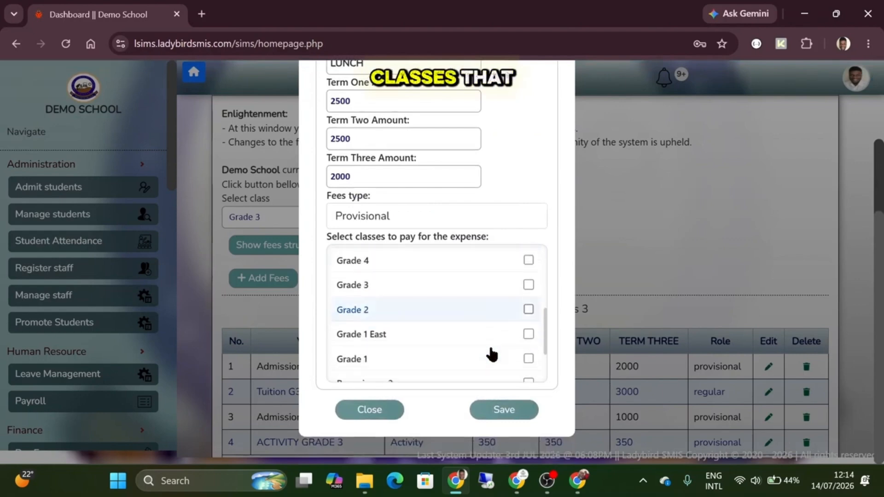
{"action": "scroll", "coordinate": [492, 355], "scroll_direction": "down", "scroll_amount": 2}
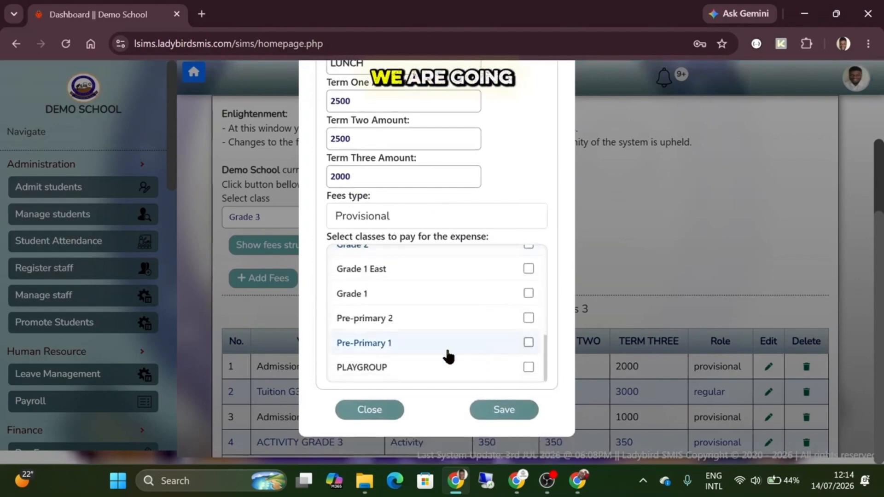
{"action": "left_click", "coordinate": [529, 368]}
{"action": "left_click", "coordinate": [529, 343]}
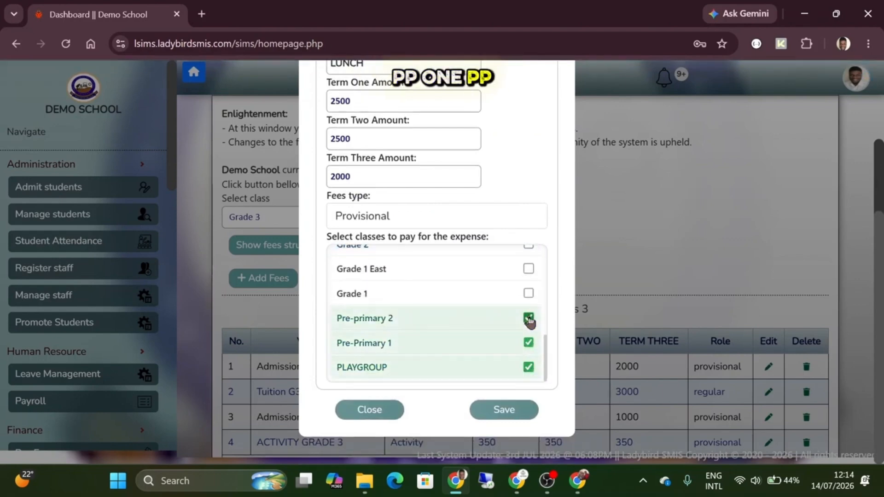
{"action": "left_click", "coordinate": [497, 411]}
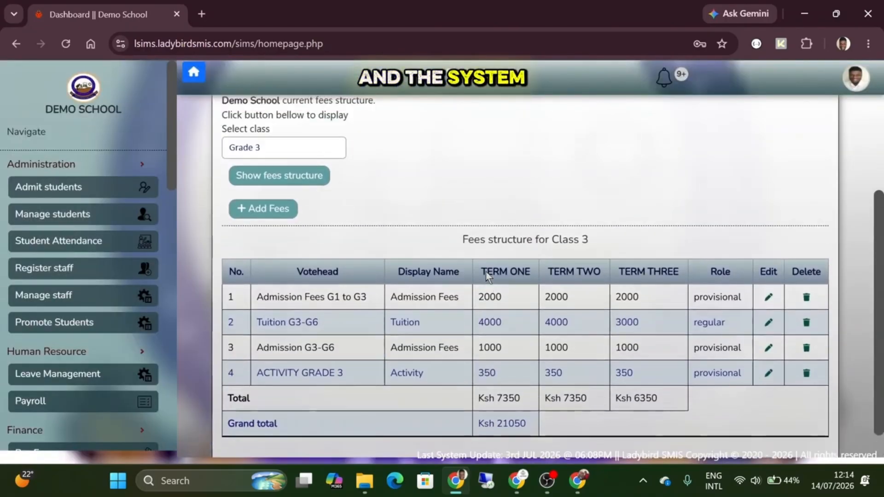
- Show Pre-primary 2's fees structure and mark its new LUNCH PG TO PP2 row (grand total Ksh 48400)
{"action": "scroll", "coordinate": [486, 271], "scroll_direction": "up", "scroll_amount": 1}
{"action": "left_click", "coordinate": [305, 175]}
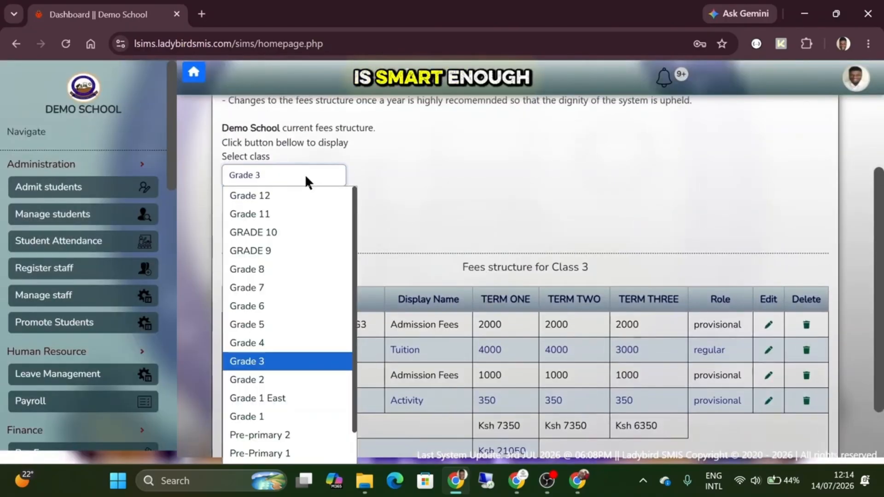
{"action": "left_click", "coordinate": [294, 435]}
{"action": "left_click", "coordinate": [281, 203]}
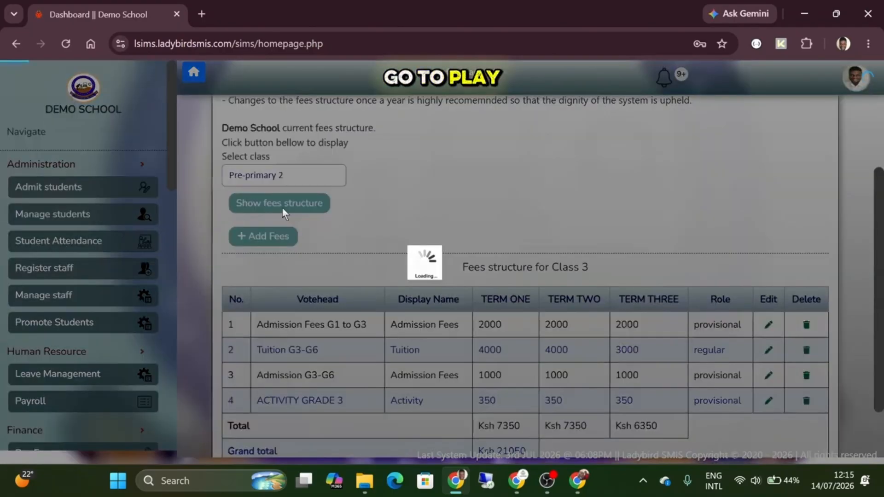
{"action": "scroll", "coordinate": [465, 256], "scroll_direction": "down", "scroll_amount": 2}
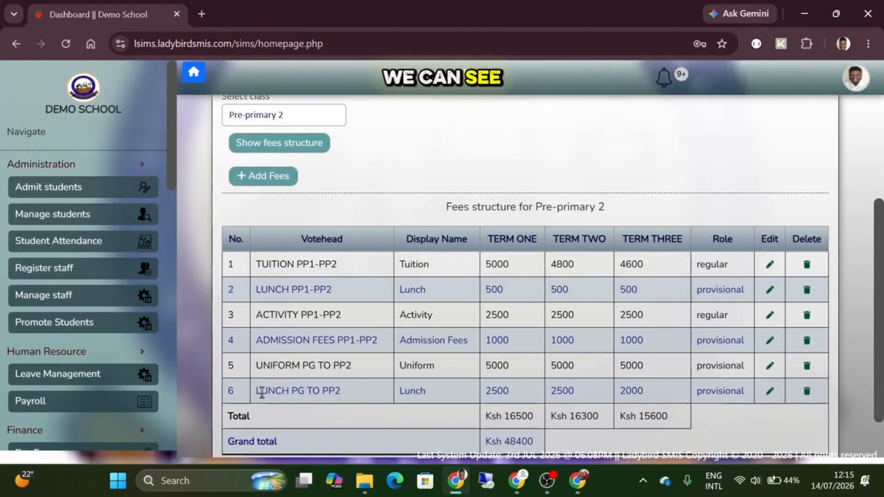
{"action": "left_click_drag", "start_coordinate": [256, 390], "coordinate": [341, 391]}
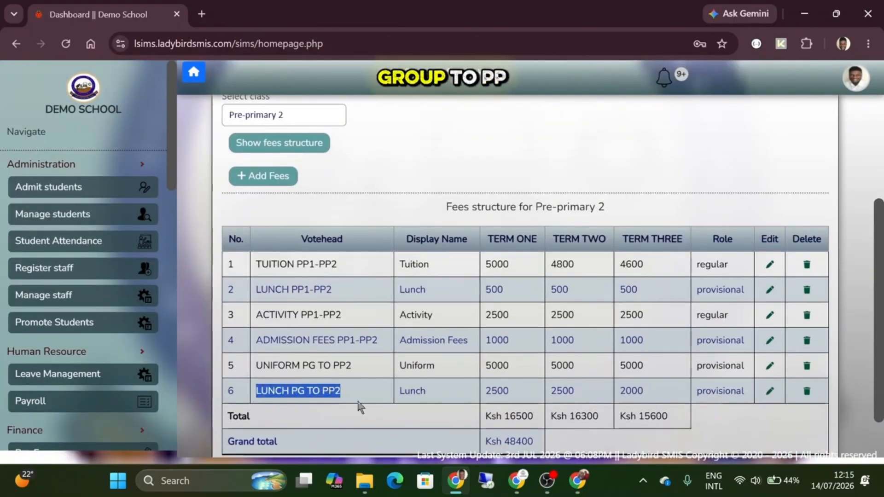
{"action": "left_click", "coordinate": [320, 116]}
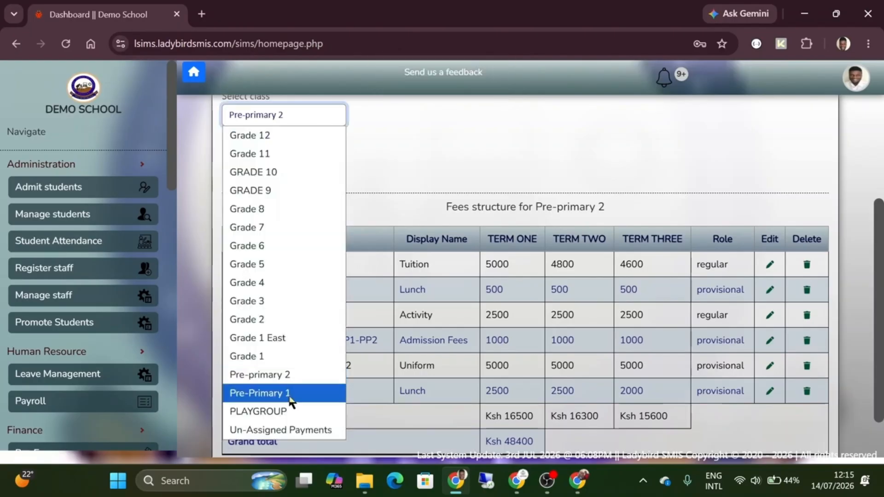
- Show the Pre-Primary 1 fees structure and highlight the LUNCH PG TO PP2 row
{"action": "left_click", "coordinate": [288, 393]}
{"action": "left_click", "coordinate": [318, 143]}
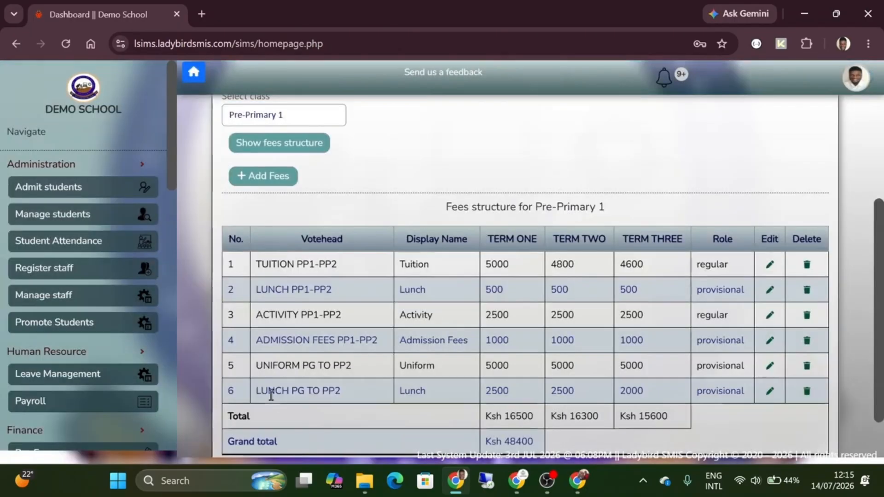
{"action": "left_click_drag", "start_coordinate": [269, 392], "coordinate": [330, 393]}
{"action": "left_click", "coordinate": [332, 392]}
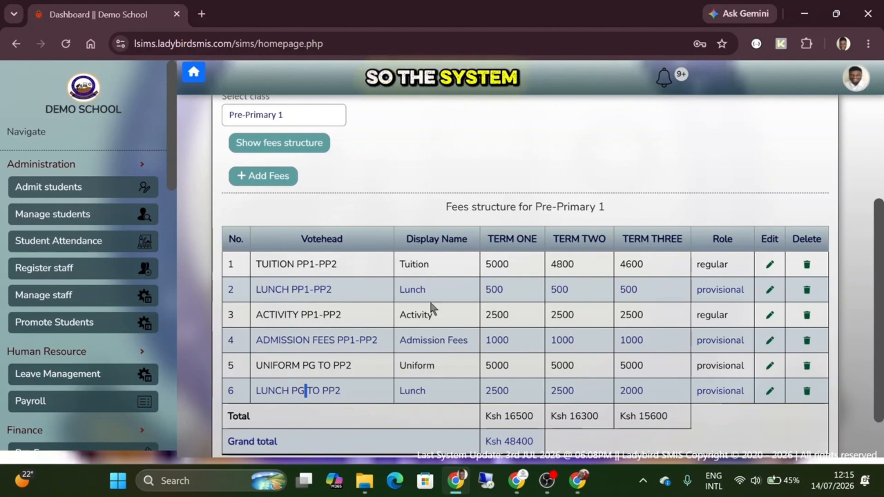
- Scroll through the Pre-Primary 1 fees table to review the totals
{"action": "scroll", "coordinate": [431, 306], "scroll_direction": "up", "scroll_amount": 1}
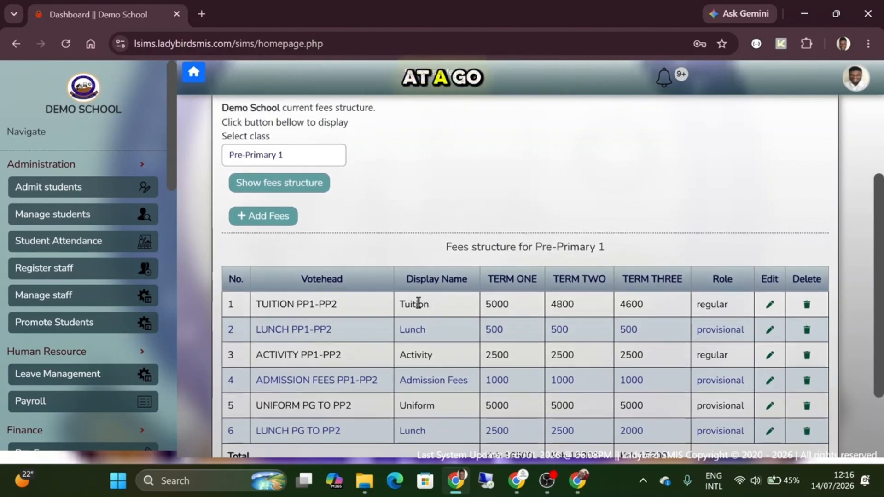
{"action": "scroll", "coordinate": [469, 282], "scroll_direction": "up", "scroll_amount": 3}
{"action": "scroll", "coordinate": [471, 280], "scroll_direction": "down", "scroll_amount": 3}
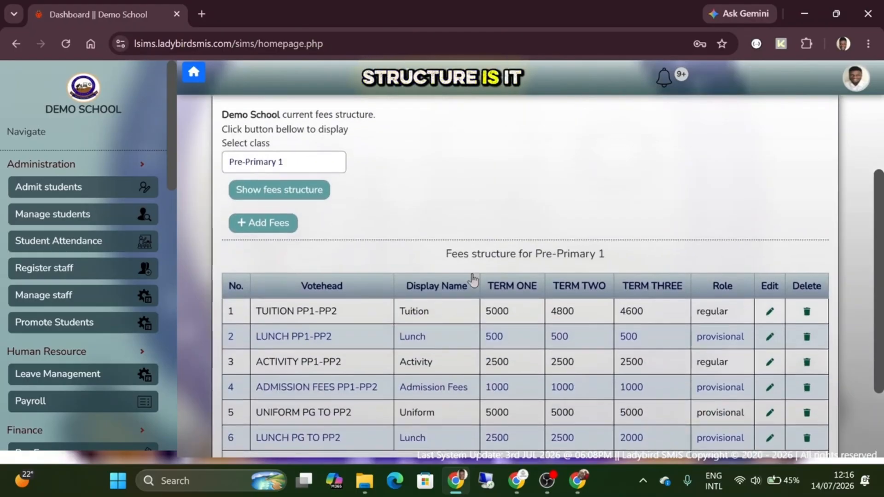
{"action": "scroll", "coordinate": [473, 279], "scroll_direction": "down", "scroll_amount": 3}
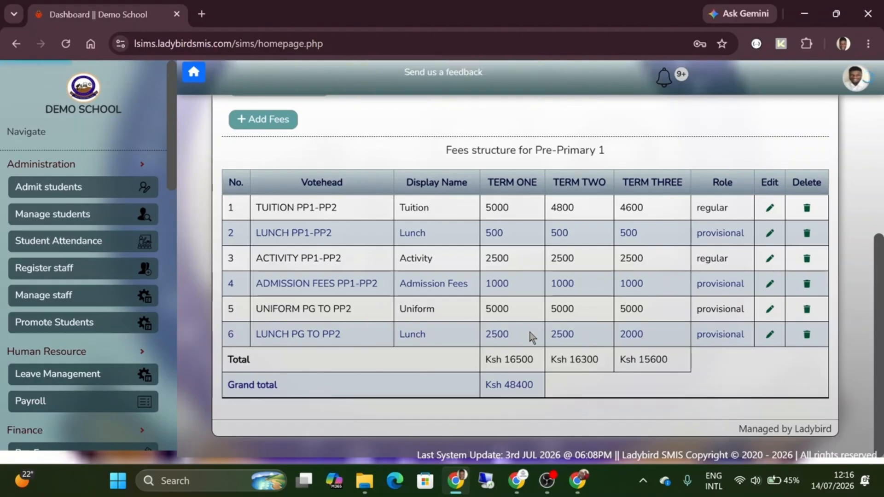
{"action": "scroll", "coordinate": [550, 350], "scroll_direction": "up", "scroll_amount": 3}
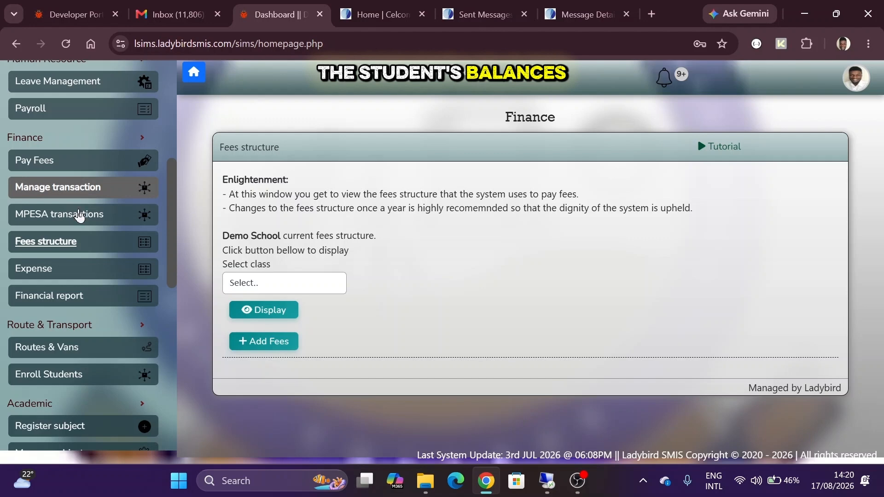
- Scroll the left sidebar back up to the Administration section
{"action": "scroll", "coordinate": [79, 262], "scroll_direction": "up", "scroll_amount": 6}
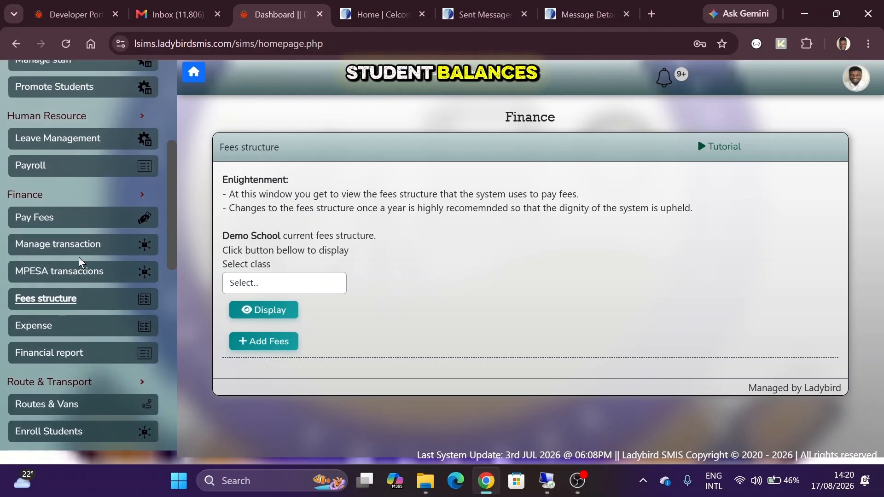
{"action": "scroll", "coordinate": [80, 262], "scroll_direction": "up", "scroll_amount": 1}
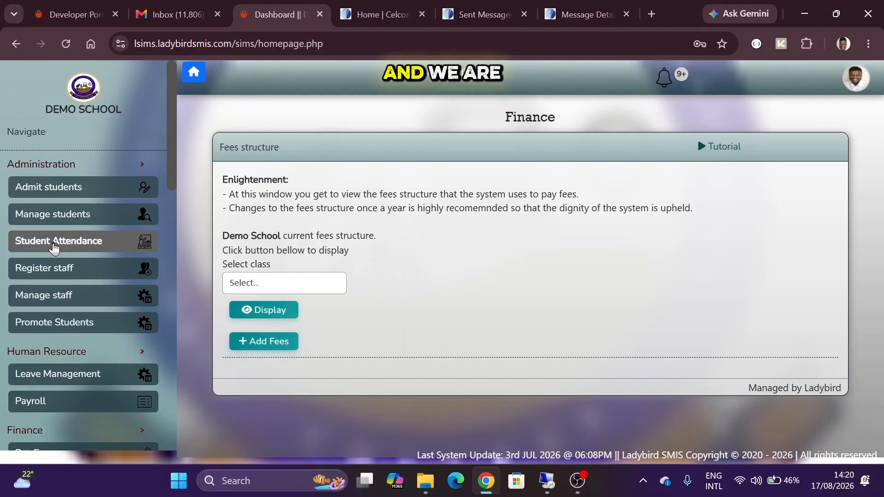
- Go to Manage students and scroll through the Grade 3 list of amounts paid and fee balances
{"action": "left_click", "coordinate": [81, 220]}
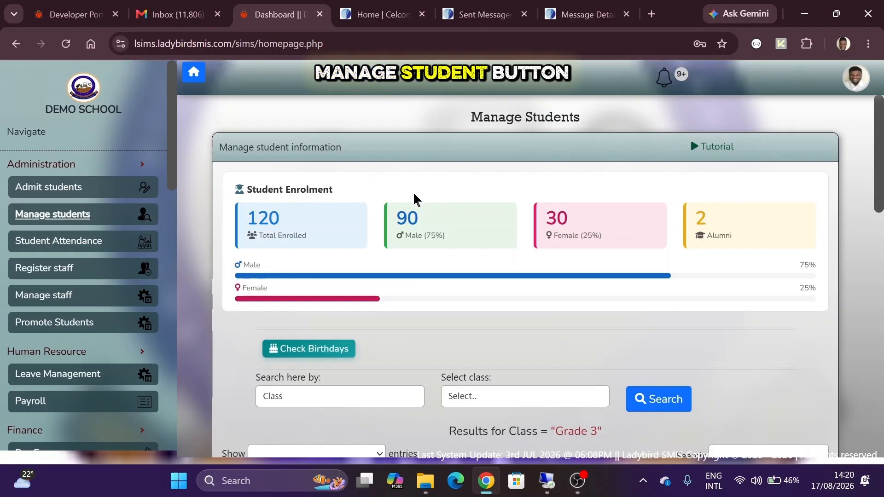
{"action": "scroll", "coordinate": [417, 199], "scroll_direction": "down", "scroll_amount": 2}
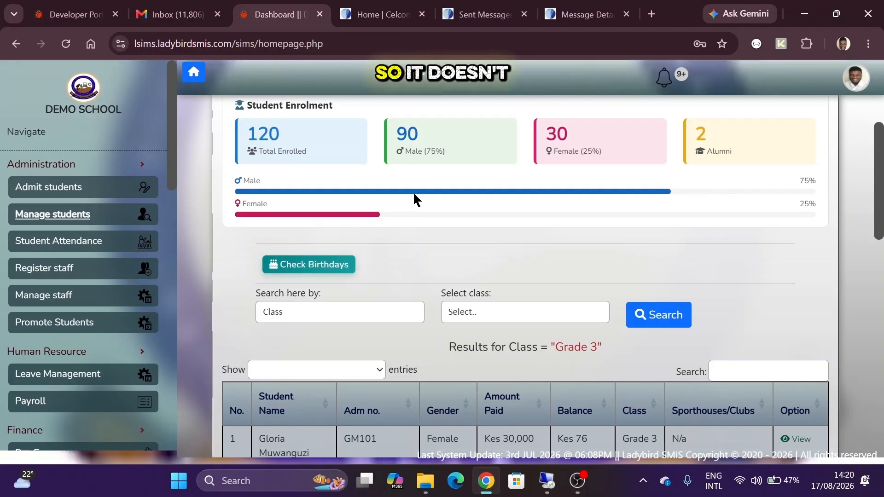
{"action": "scroll", "coordinate": [413, 194], "scroll_direction": "down", "scroll_amount": 4}
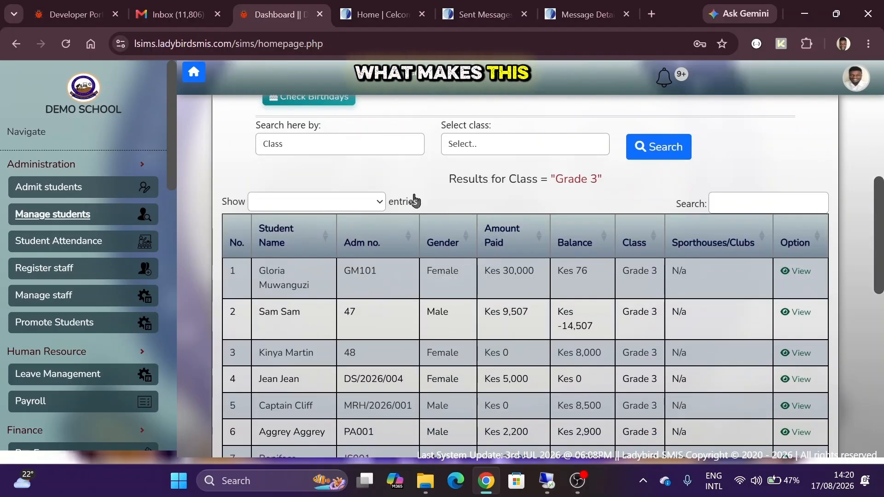
{"action": "scroll", "coordinate": [415, 202], "scroll_direction": "down", "scroll_amount": 1}
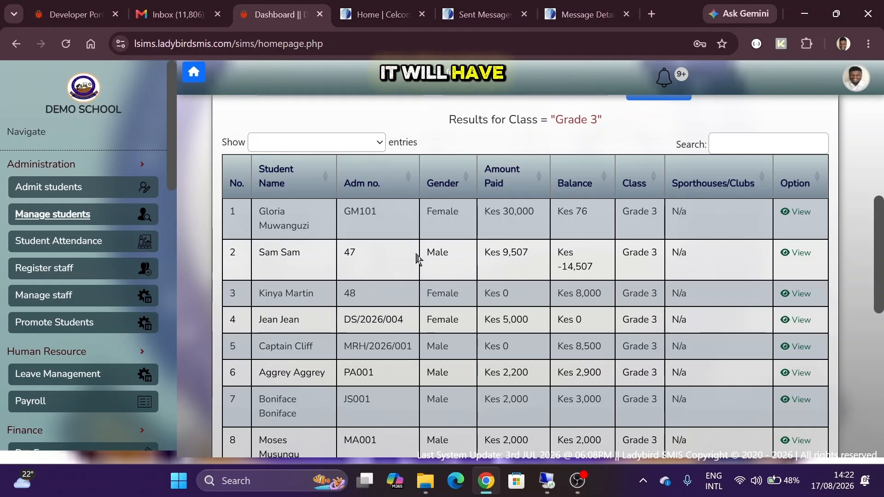
{"action": "scroll", "coordinate": [417, 257], "scroll_direction": "down", "scroll_amount": 3}
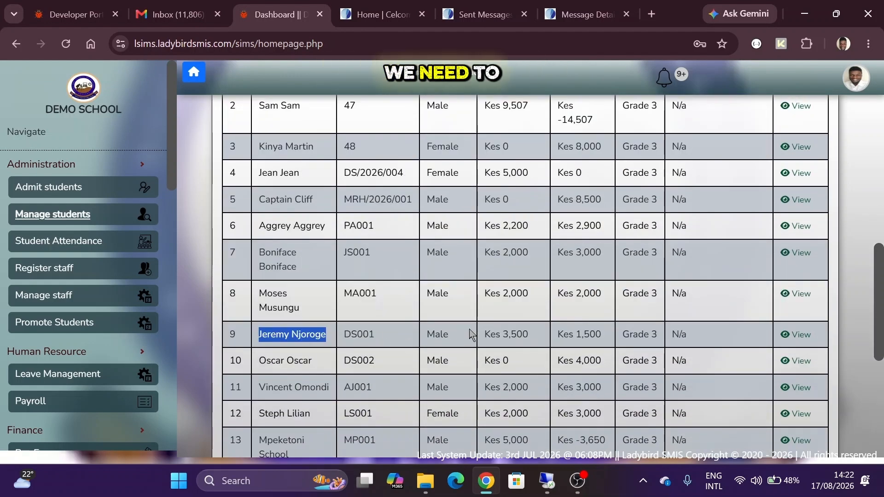
- Open the row 9 student's profile, note the Kes 4,000 fee balance, and review Finance & Enrolment Details
{"action": "left_click", "coordinate": [796, 335]}
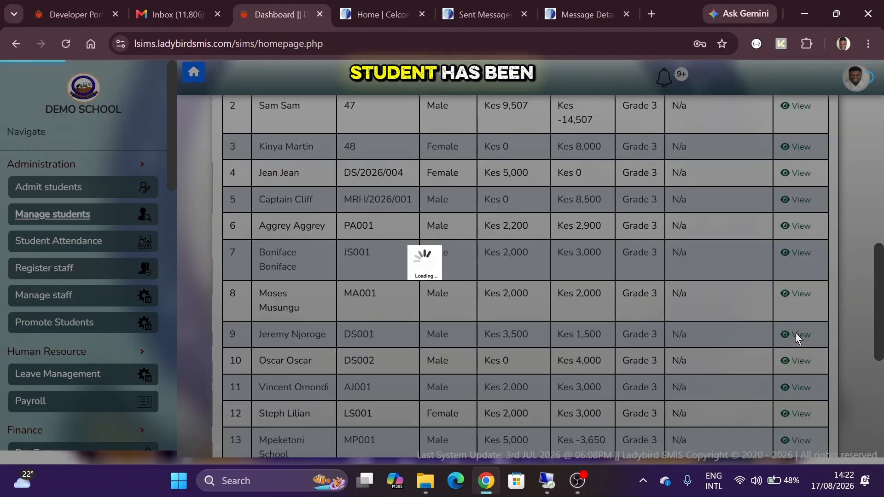
{"action": "scroll", "coordinate": [388, 229], "scroll_direction": "up", "scroll_amount": 3}
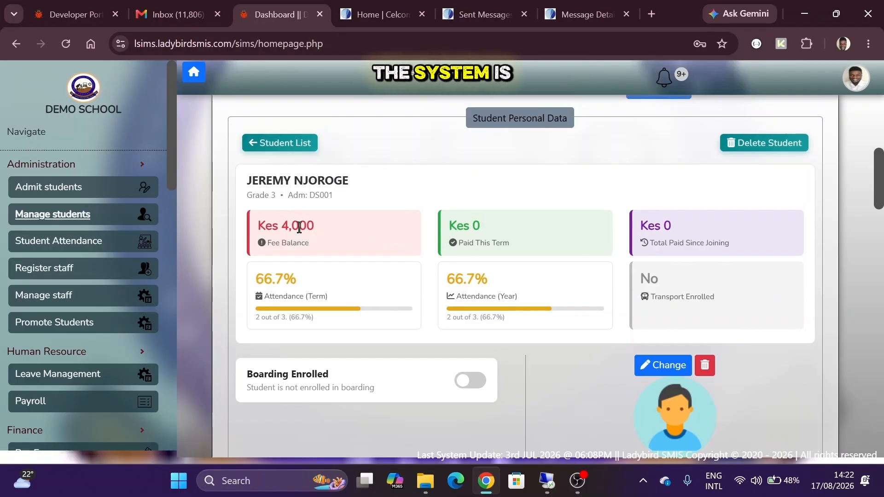
{"action": "double_click", "coordinate": [299, 227]}
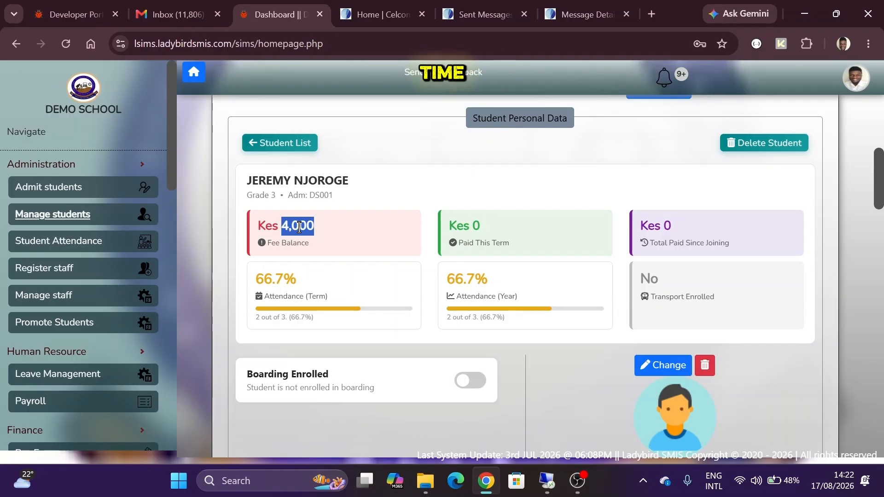
{"action": "scroll", "coordinate": [299, 227], "scroll_direction": "down", "scroll_amount": 2}
{"action": "scroll", "coordinate": [299, 192], "scroll_direction": "down", "scroll_amount": 3}
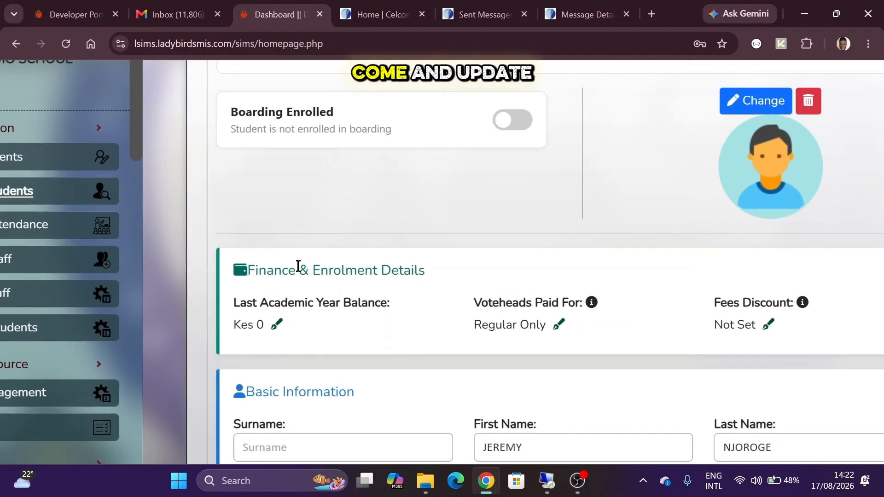
- Change the last academic year balance to -3000 and save it
{"action": "left_click", "coordinate": [278, 323]}
{"action": "left_click", "coordinate": [416, 183]}
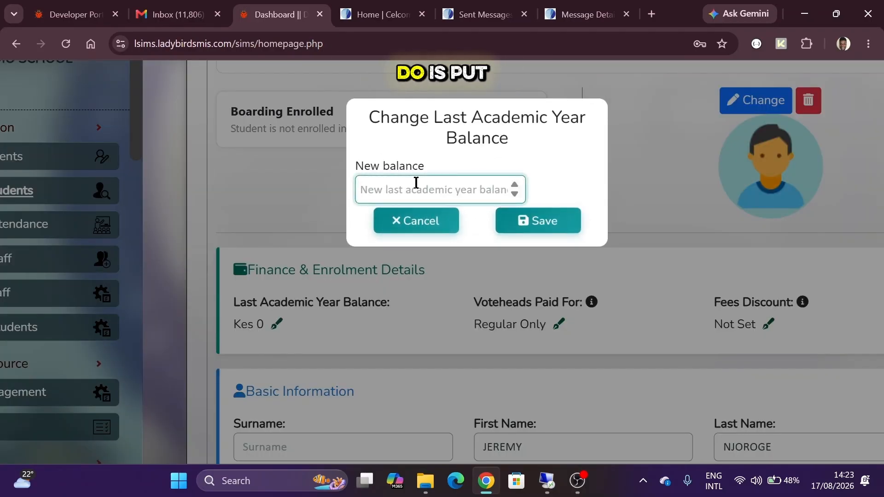
{"action": "type", "text": "3000"}
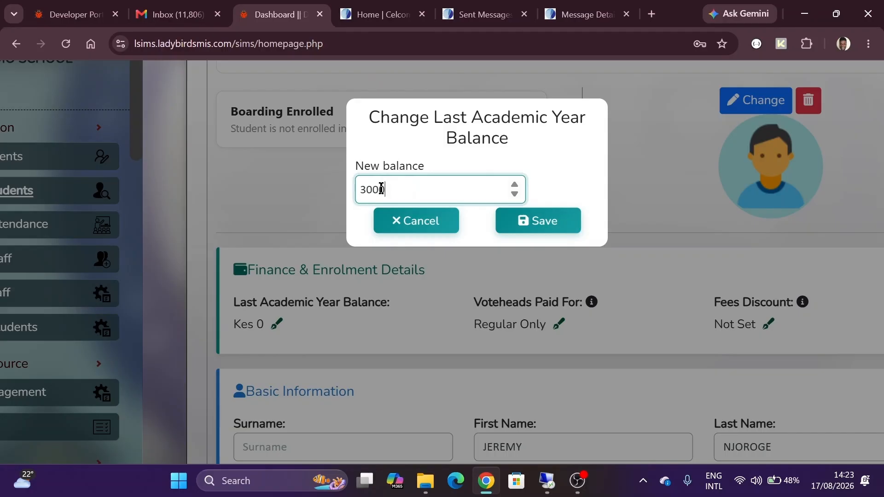
{"action": "left_click", "coordinate": [360, 189]}
{"action": "type", "text": "-"}
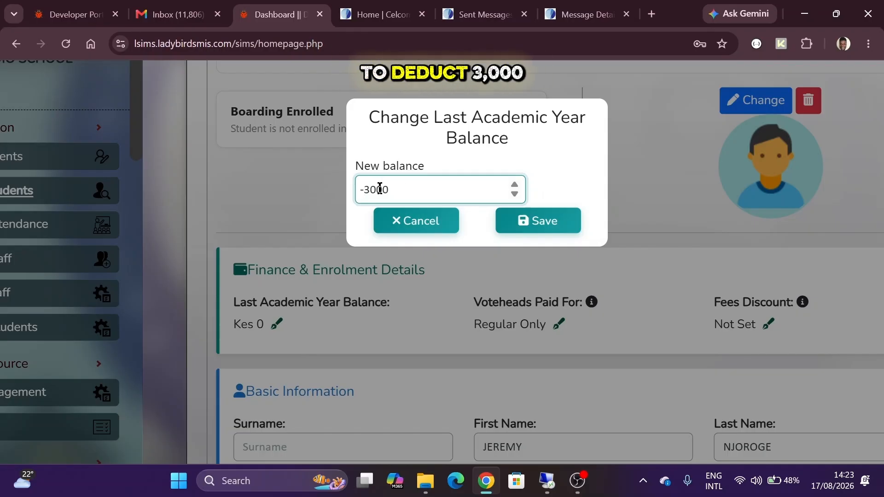
{"action": "left_click", "coordinate": [527, 225]}
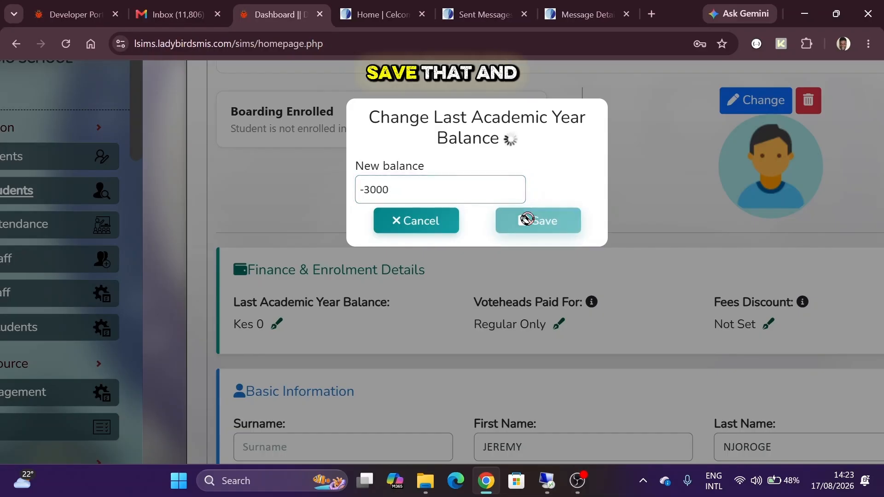
- Check that the Fee Balance card now reads Kes 1,000
{"action": "scroll", "coordinate": [370, 212], "scroll_direction": "up", "scroll_amount": 5}
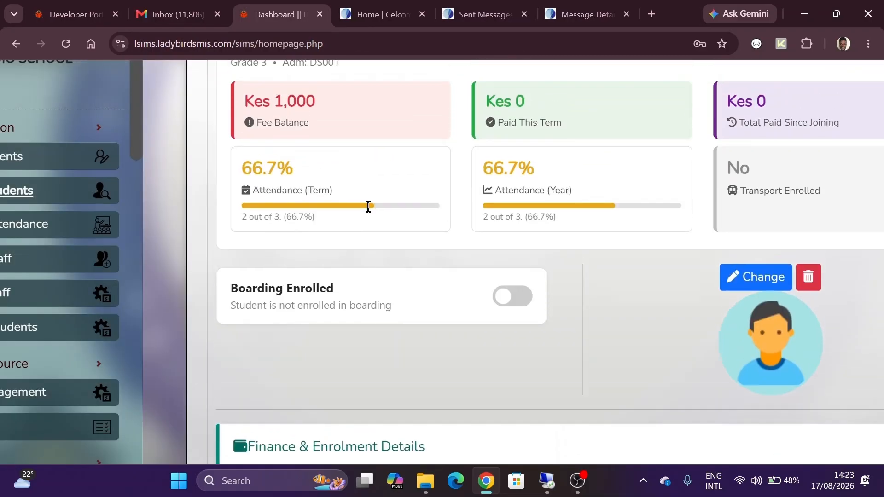
{"action": "double_click", "coordinate": [294, 143]}
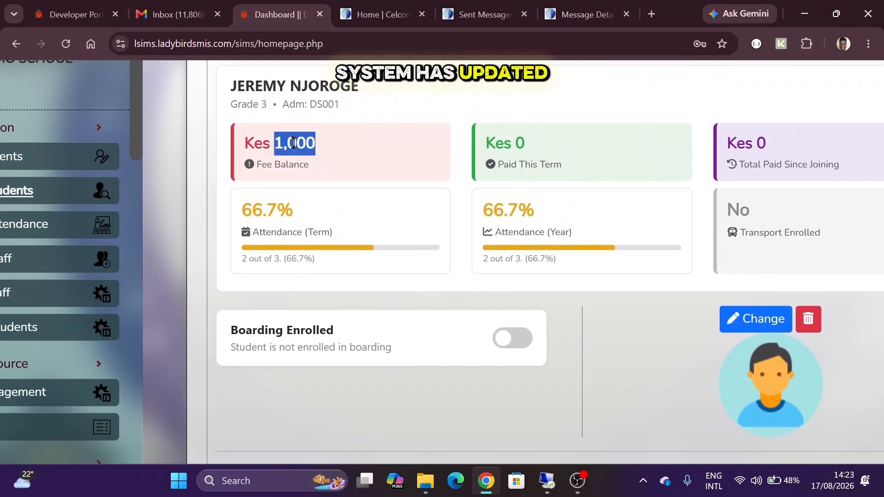
{"action": "left_click", "coordinate": [294, 143]}
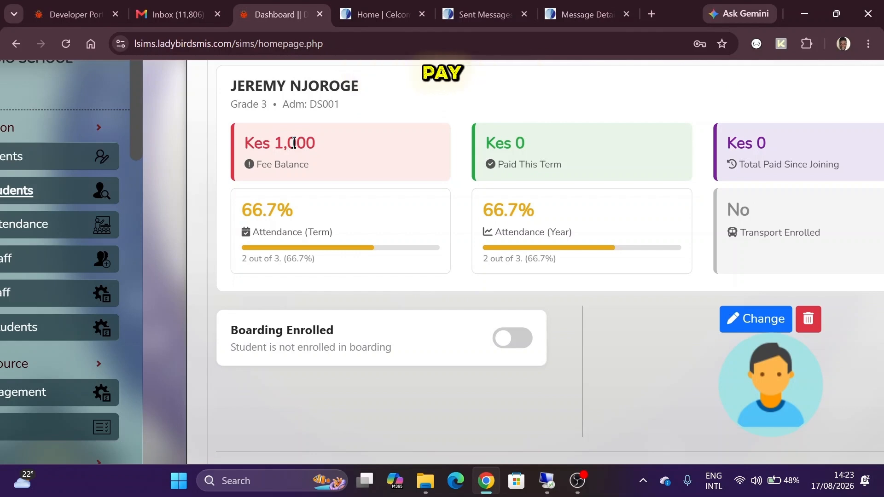
{"action": "scroll", "coordinate": [294, 143], "scroll_direction": "down", "scroll_amount": 5}
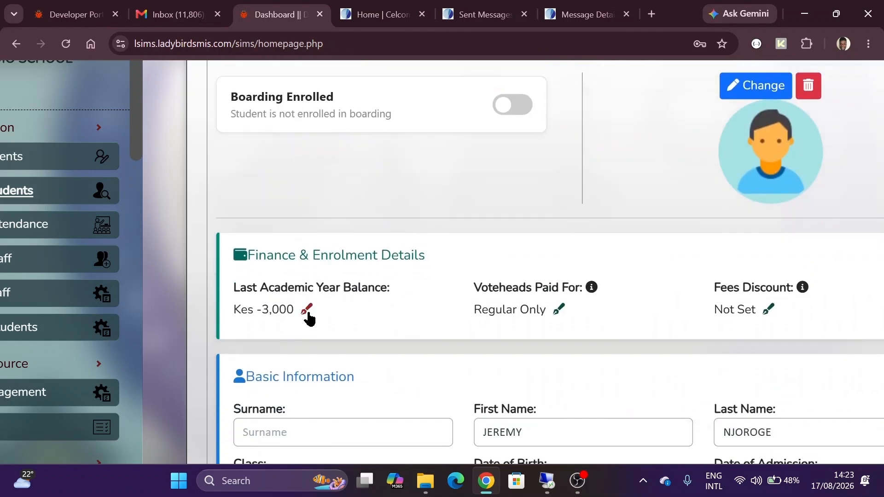
- Change the last academic year balance to -5000 and save it
{"action": "left_click", "coordinate": [306, 310]}
{"action": "left_click", "coordinate": [387, 192]}
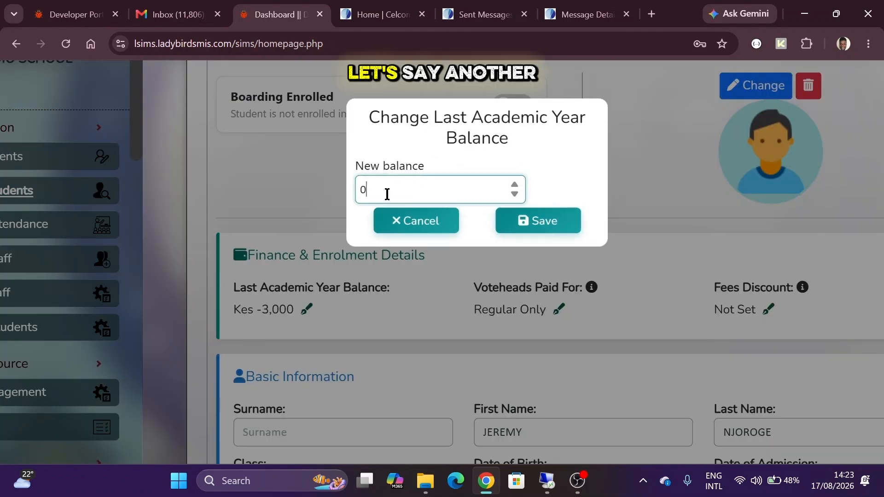
{"action": "key", "text": "BackSpace"}
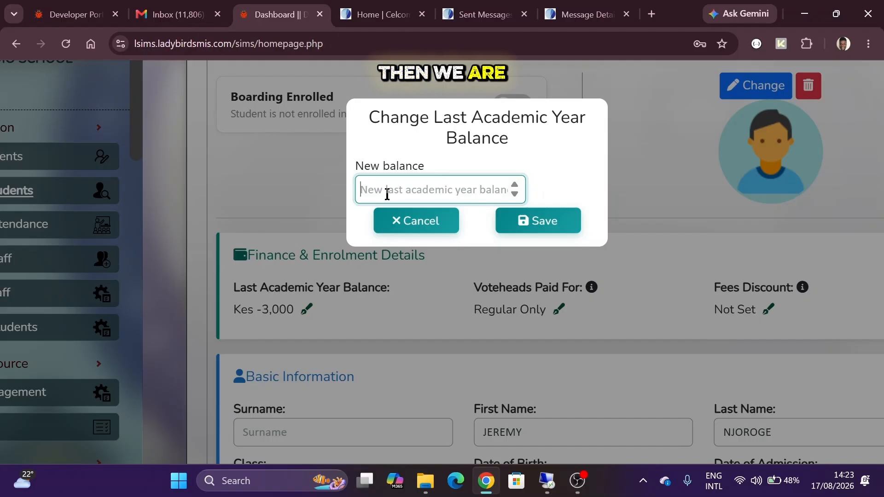
{"action": "type", "text": "-5000"}
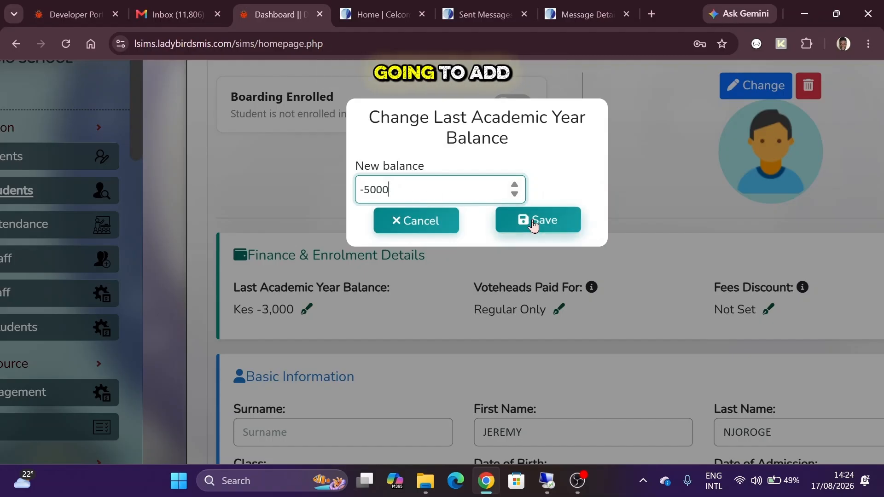
{"action": "left_click", "coordinate": [534, 224]}
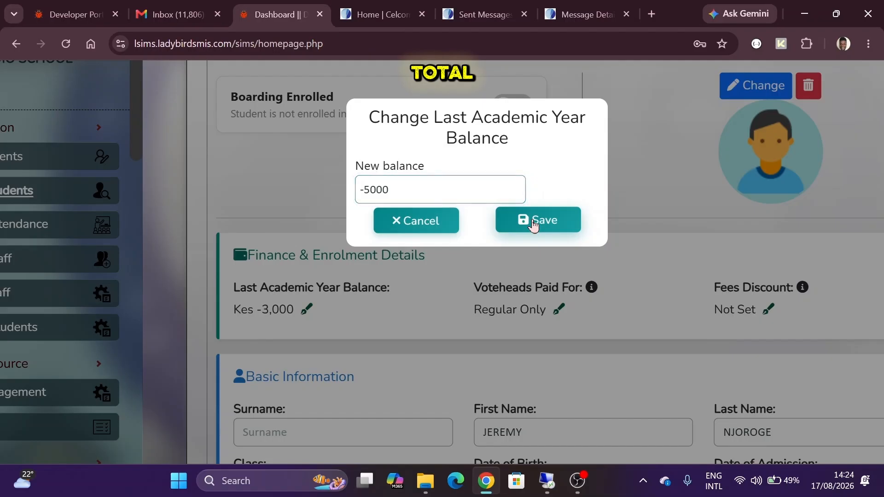
- Confirm the Fee Balance card now shows Kes -1,000
{"action": "scroll", "coordinate": [305, 189], "scroll_direction": "up", "scroll_amount": 5}
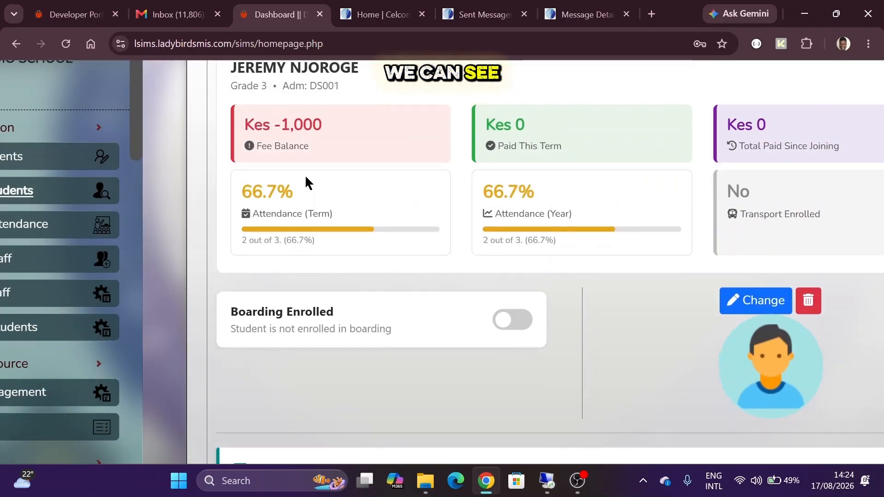
{"action": "left_click_drag", "start_coordinate": [272, 182], "coordinate": [320, 174]}
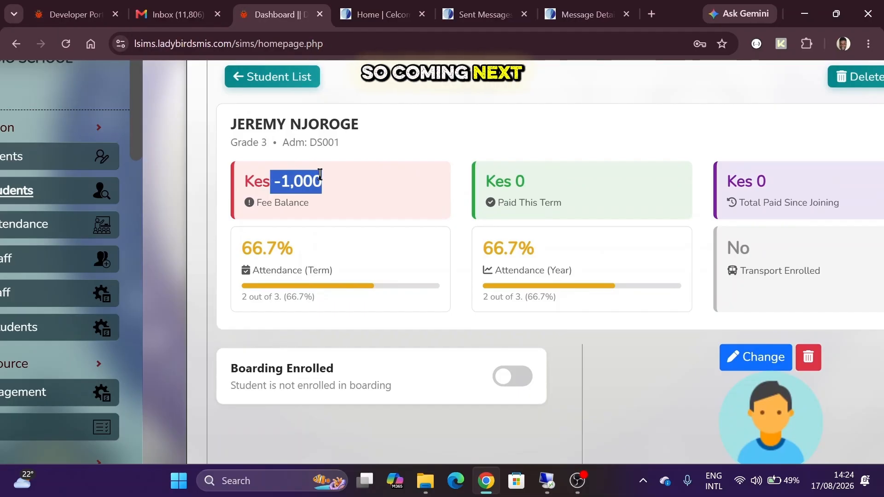
{"action": "left_click", "coordinate": [272, 174]}
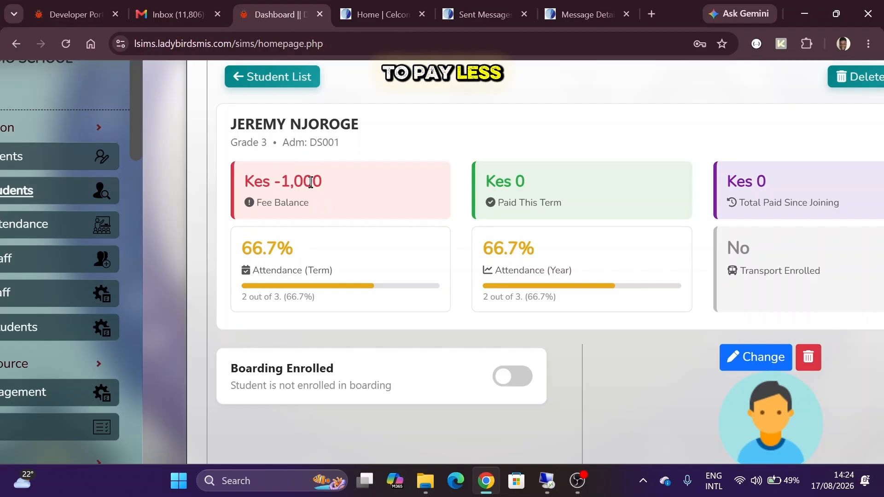
{"action": "triple_click", "coordinate": [311, 182]}
{"action": "left_click", "coordinate": [311, 182]}
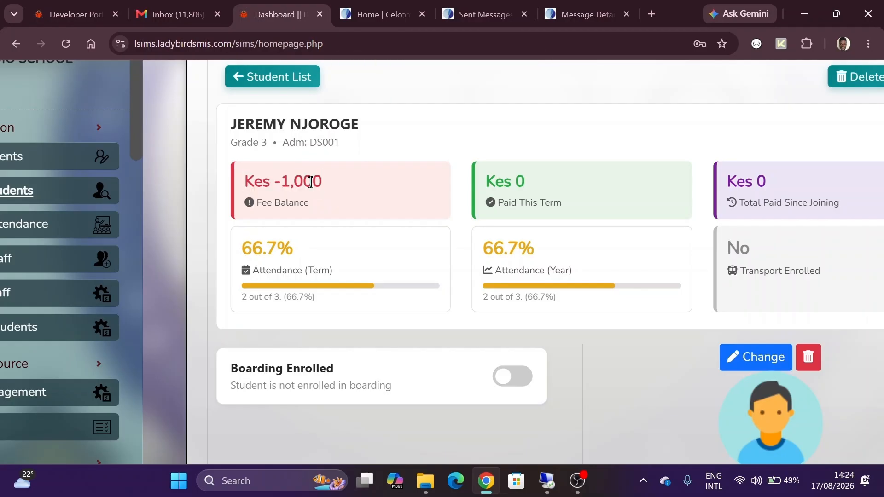
{"action": "scroll", "coordinate": [311, 182], "scroll_direction": "down", "scroll_amount": 8}
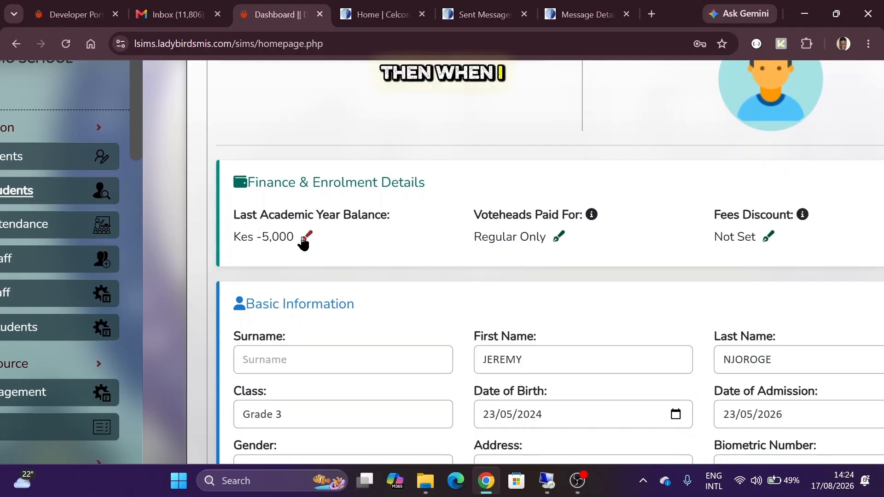
- Set the last academic year balance to 2000 and save, then reopen and cancel the form
{"action": "left_click", "coordinate": [306, 238]}
{"action": "left_click", "coordinate": [400, 187]}
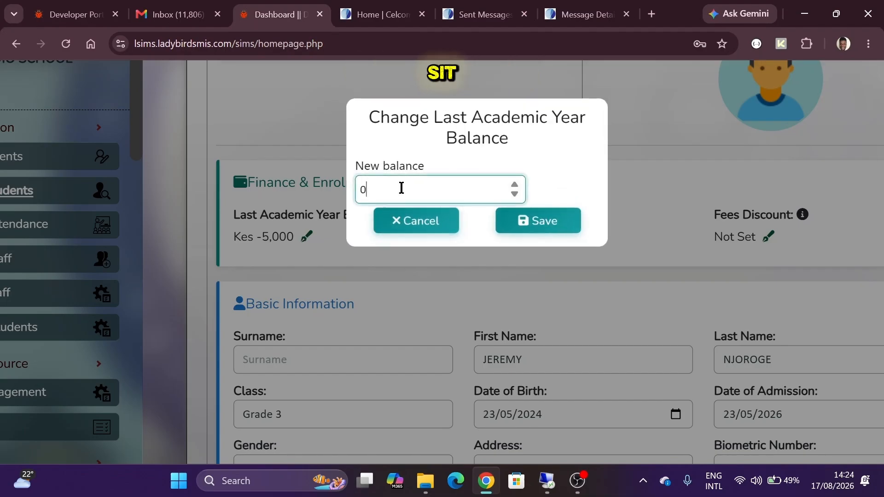
{"action": "key", "text": "BackSpace"}
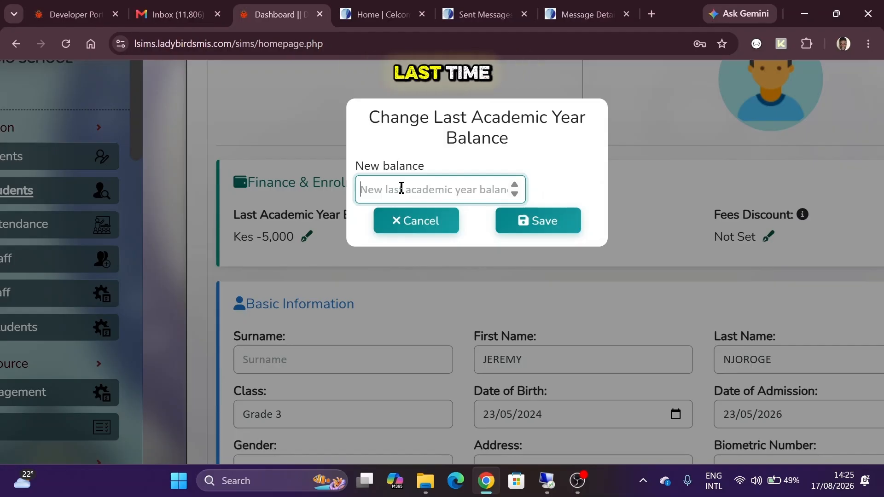
{"action": "type", "text": "2000"}
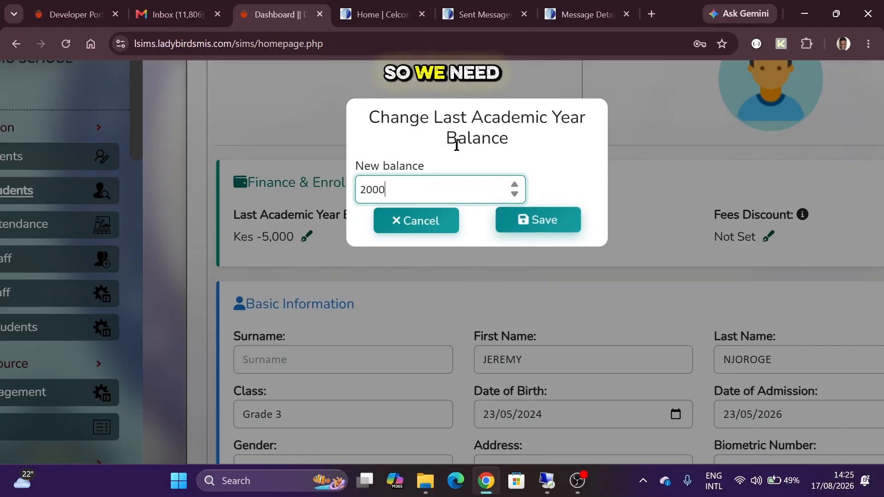
{"action": "left_click", "coordinate": [517, 222]}
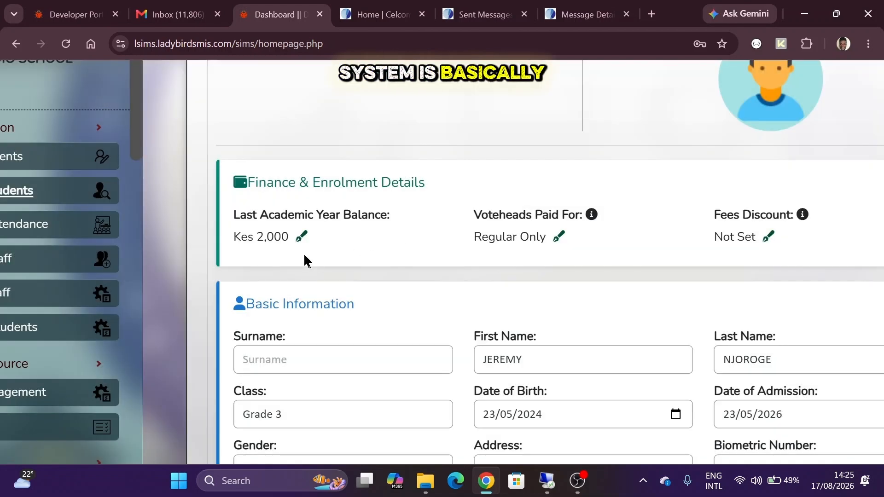
{"action": "left_click", "coordinate": [302, 236]}
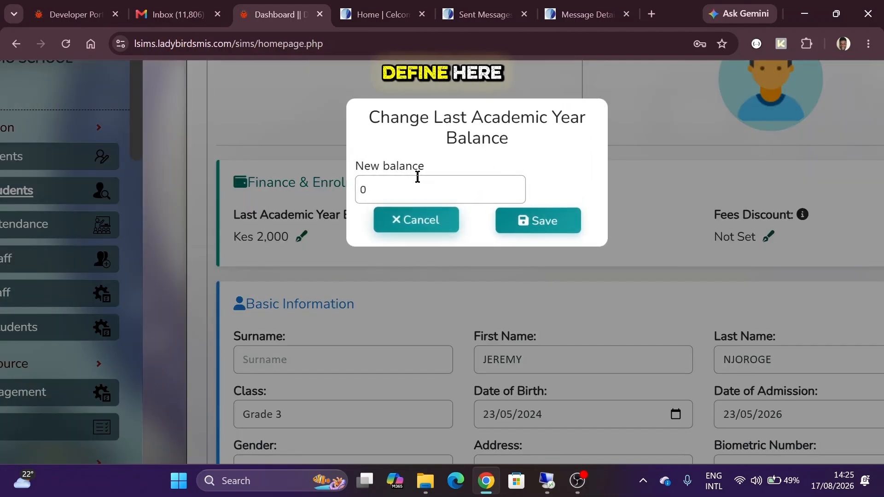
{"action": "left_click", "coordinate": [402, 219]}
{"action": "scroll", "coordinate": [364, 94], "scroll_direction": "up", "scroll_amount": 5}
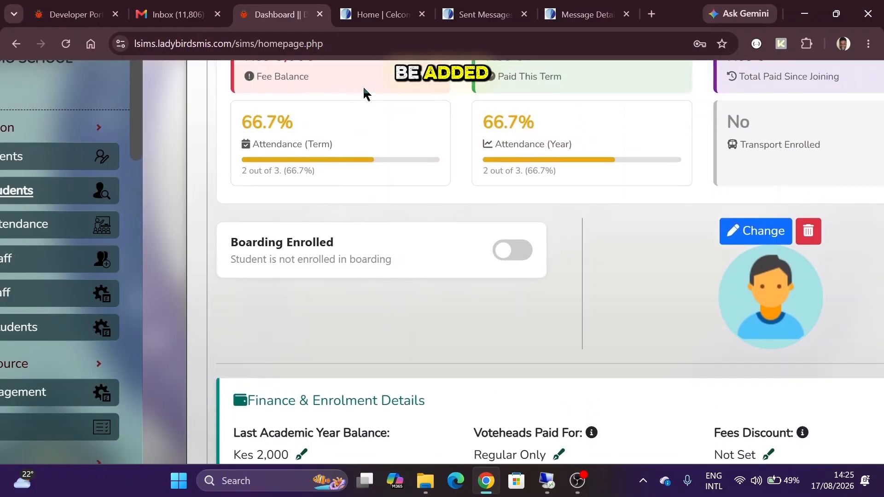
{"action": "left_click_drag", "start_coordinate": [277, 102], "coordinate": [325, 109]}
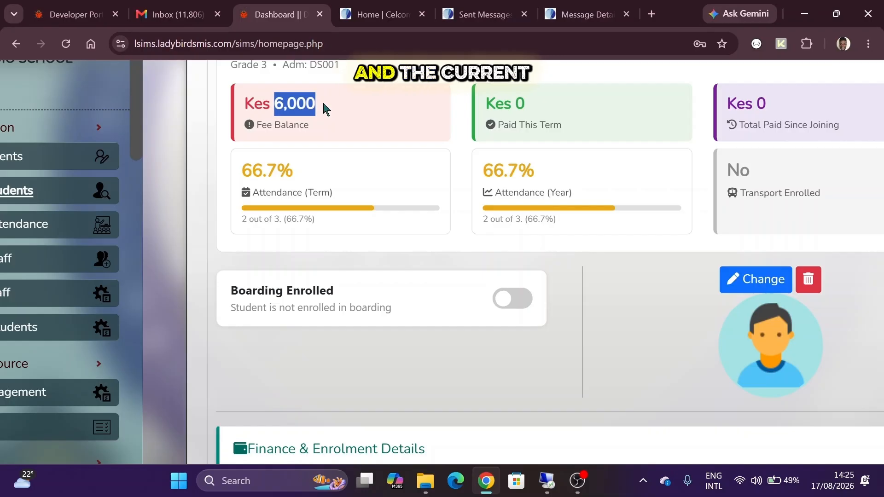
{"action": "scroll", "coordinate": [326, 109], "scroll_direction": "down", "scroll_amount": 3}
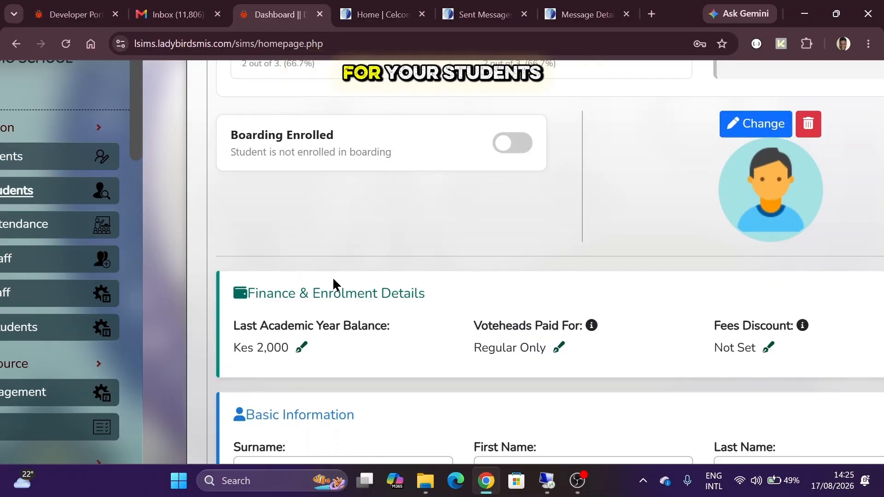
{"action": "scroll", "coordinate": [335, 284], "scroll_direction": "down", "scroll_amount": 2}
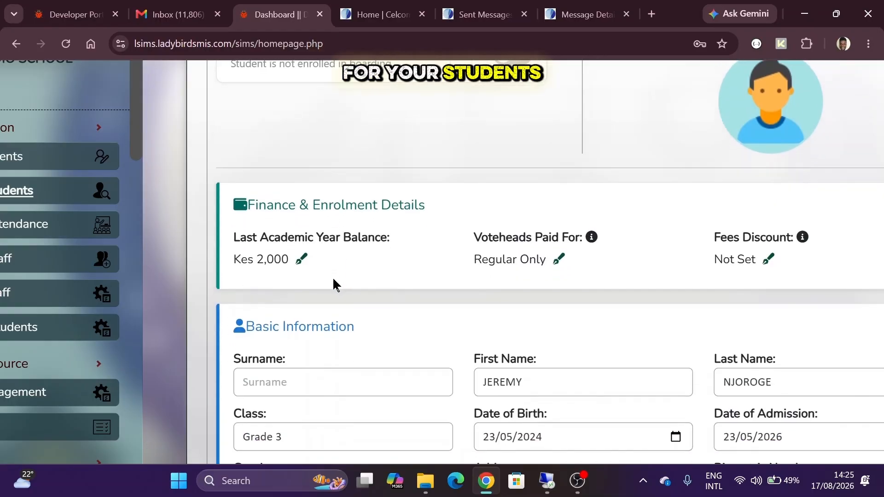
{"action": "triple_click", "coordinate": [278, 235]}
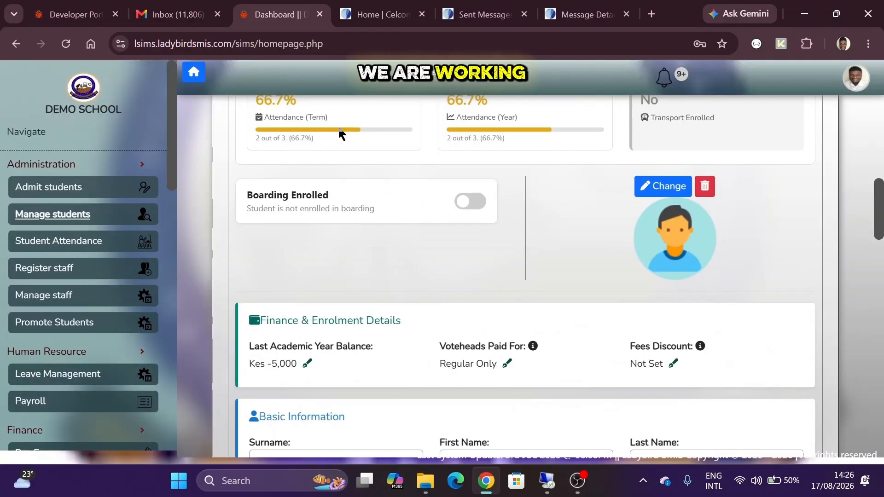
{"action": "scroll", "coordinate": [316, 173], "scroll_direction": "up", "scroll_amount": 3}
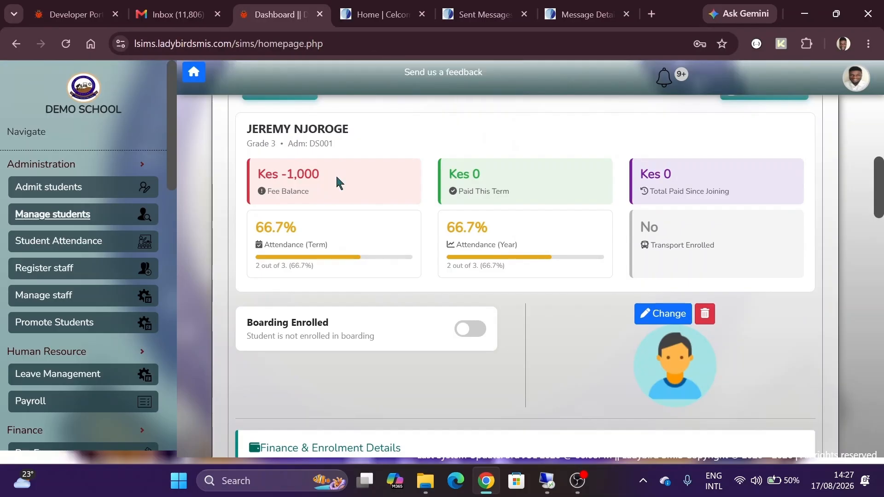
{"action": "scroll", "coordinate": [336, 176], "scroll_direction": "down", "scroll_amount": 6}
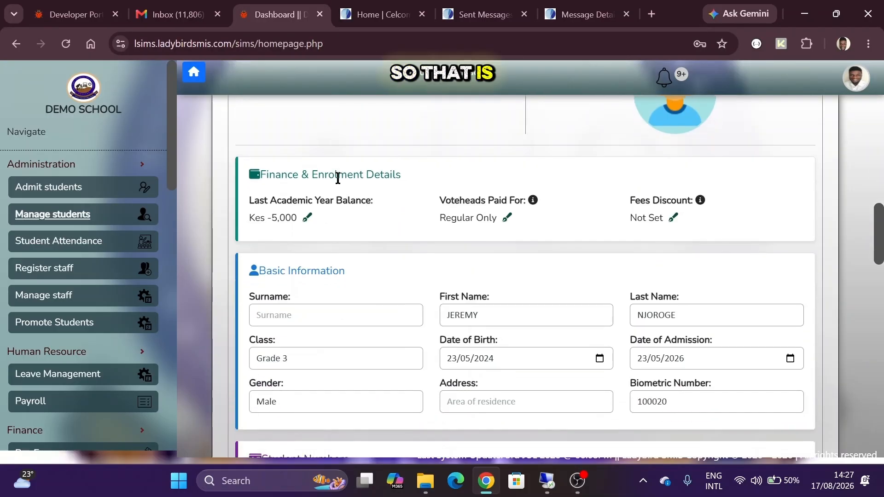
{"action": "scroll", "coordinate": [338, 180], "scroll_direction": "up", "scroll_amount": 4}
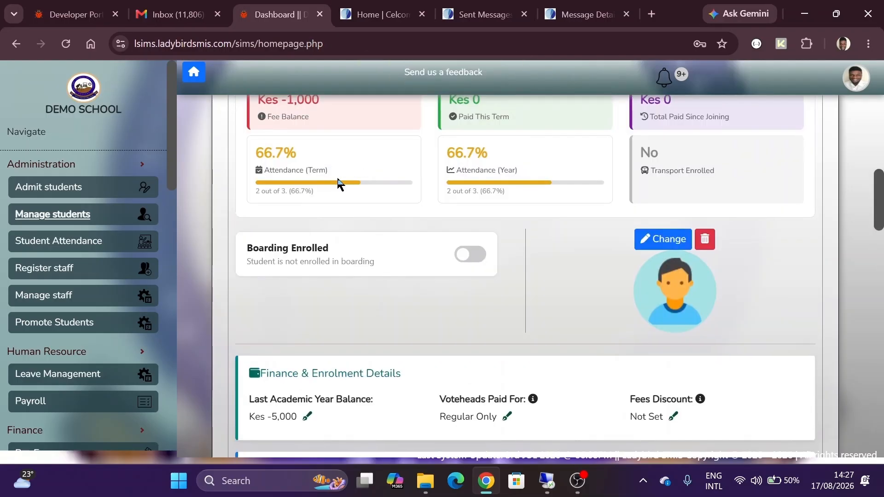